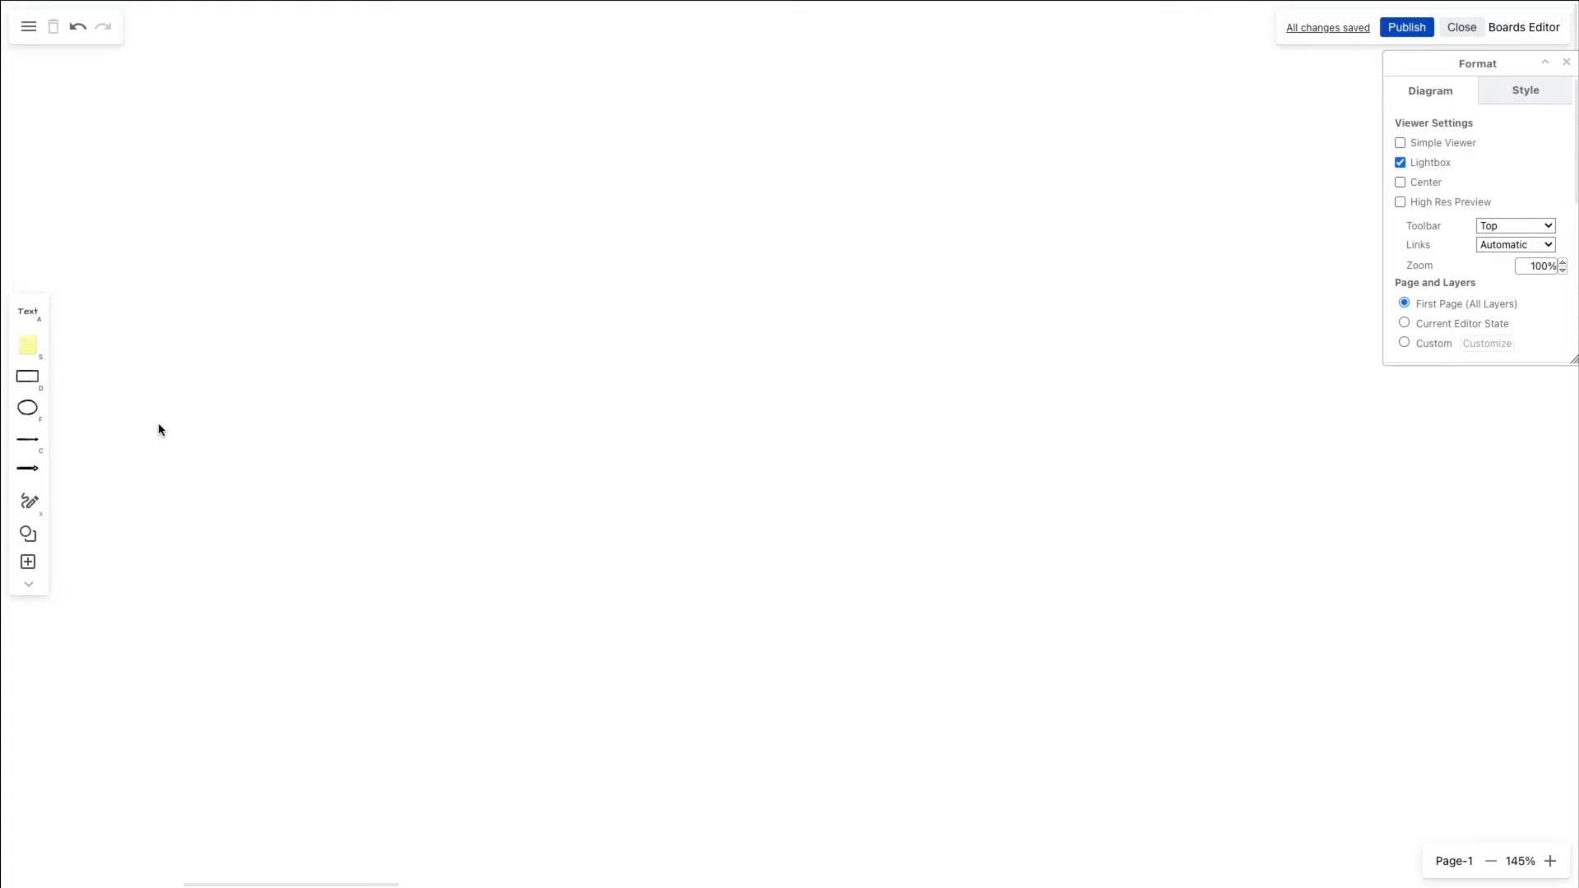
# Step: Add a sketchy ellipse to the empty canvas from the quick shape picker
pyautogui.click(28, 379)
pyautogui.moveTo(29, 412); pyautogui.dragTo(693, 534)
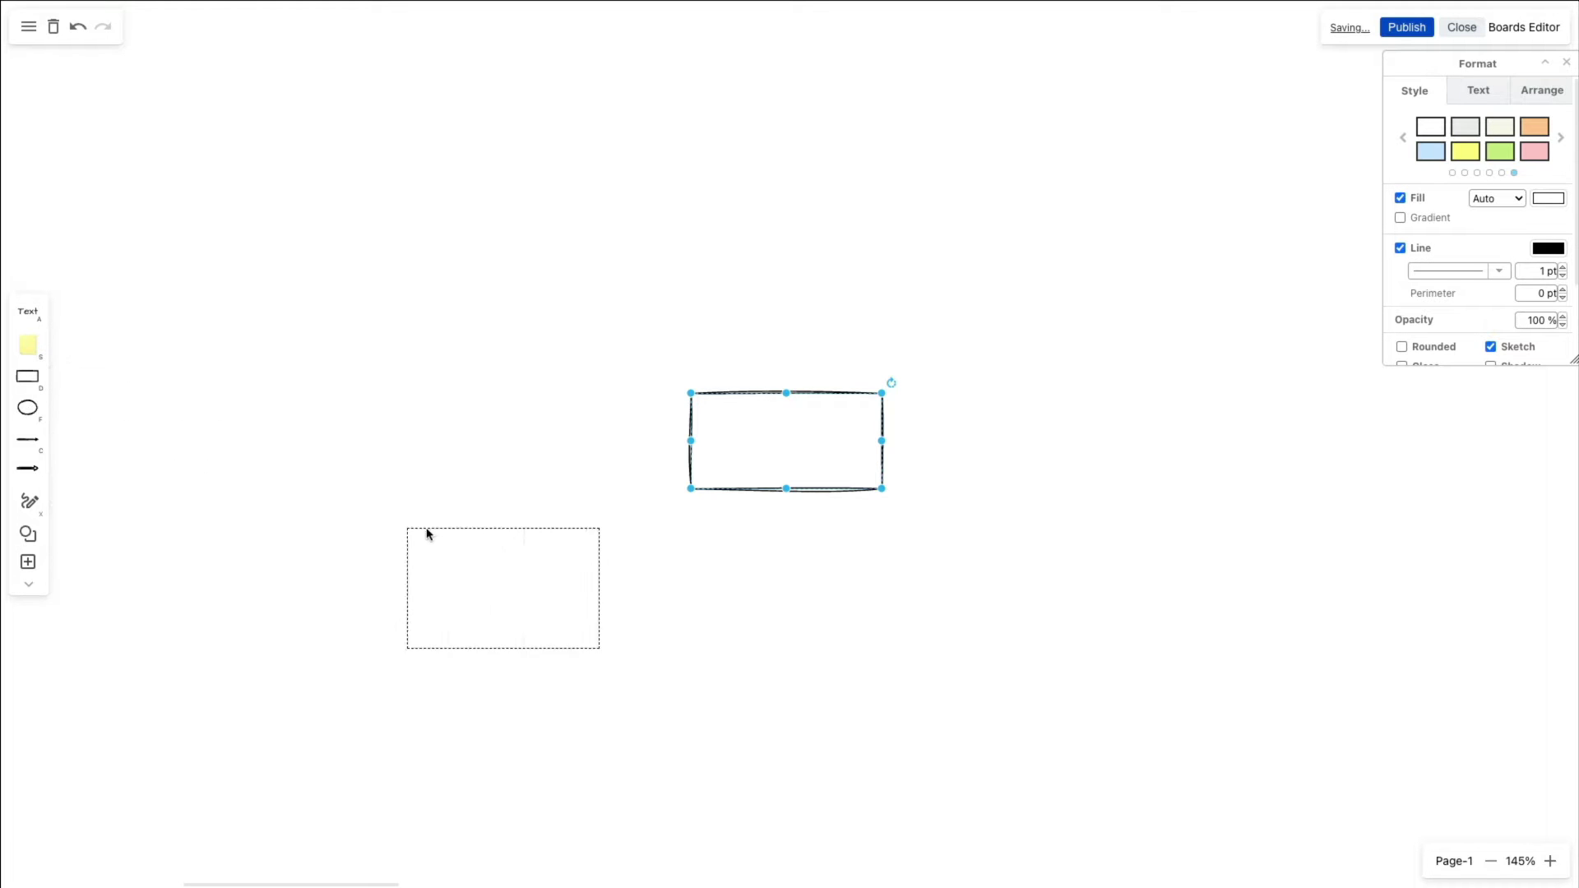
pyautogui.hotkey('ctrl', 'z')
pyautogui.hotkey('ctrl', 'z')
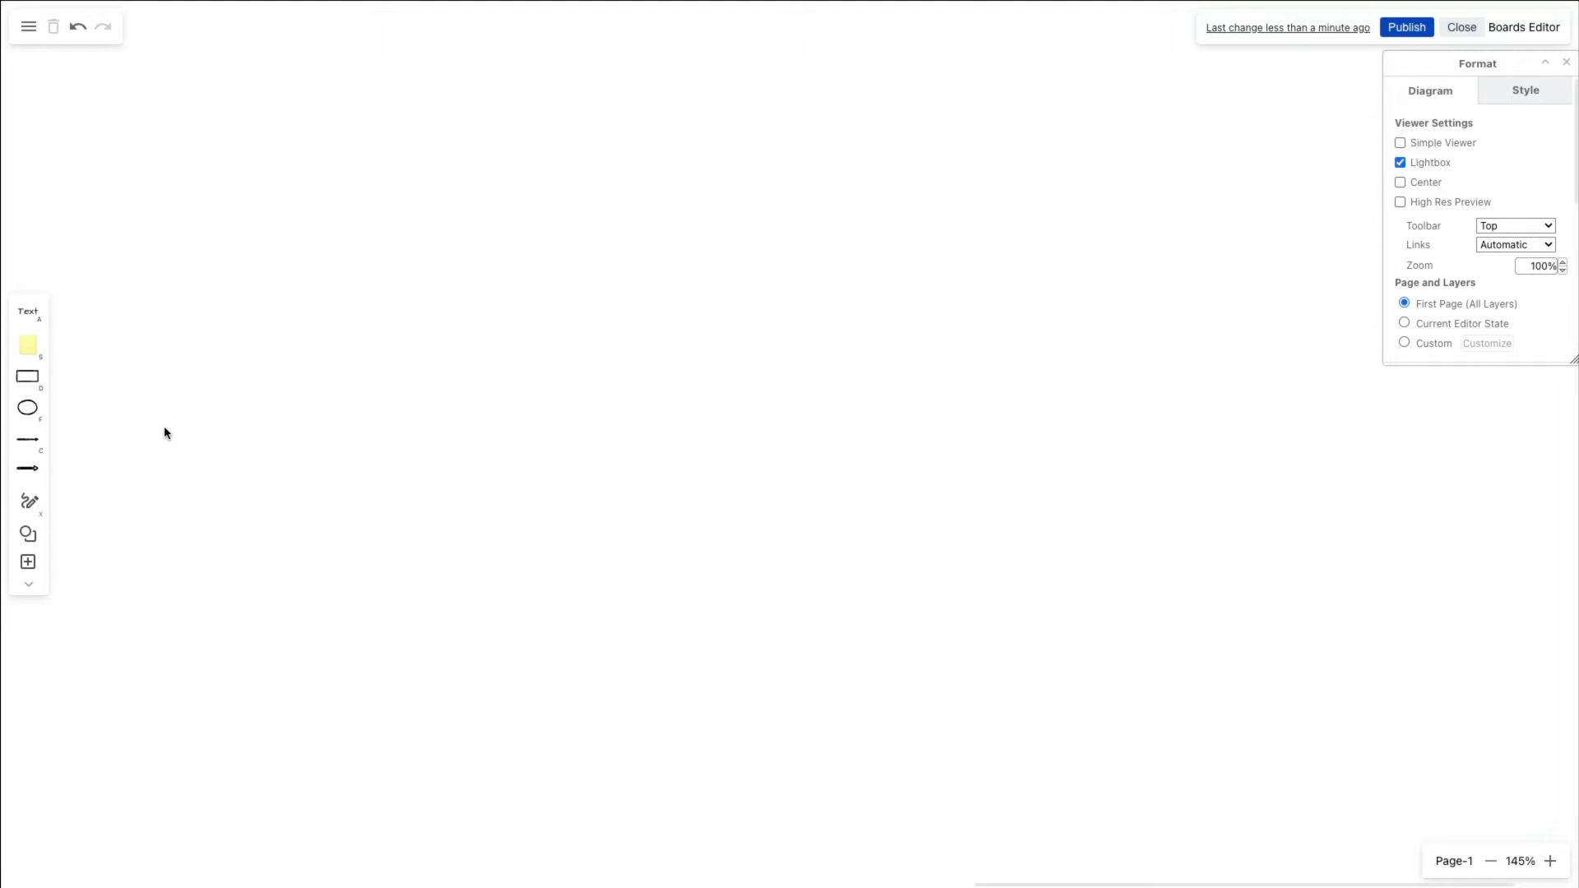
pyautogui.doubleClick(164, 428)
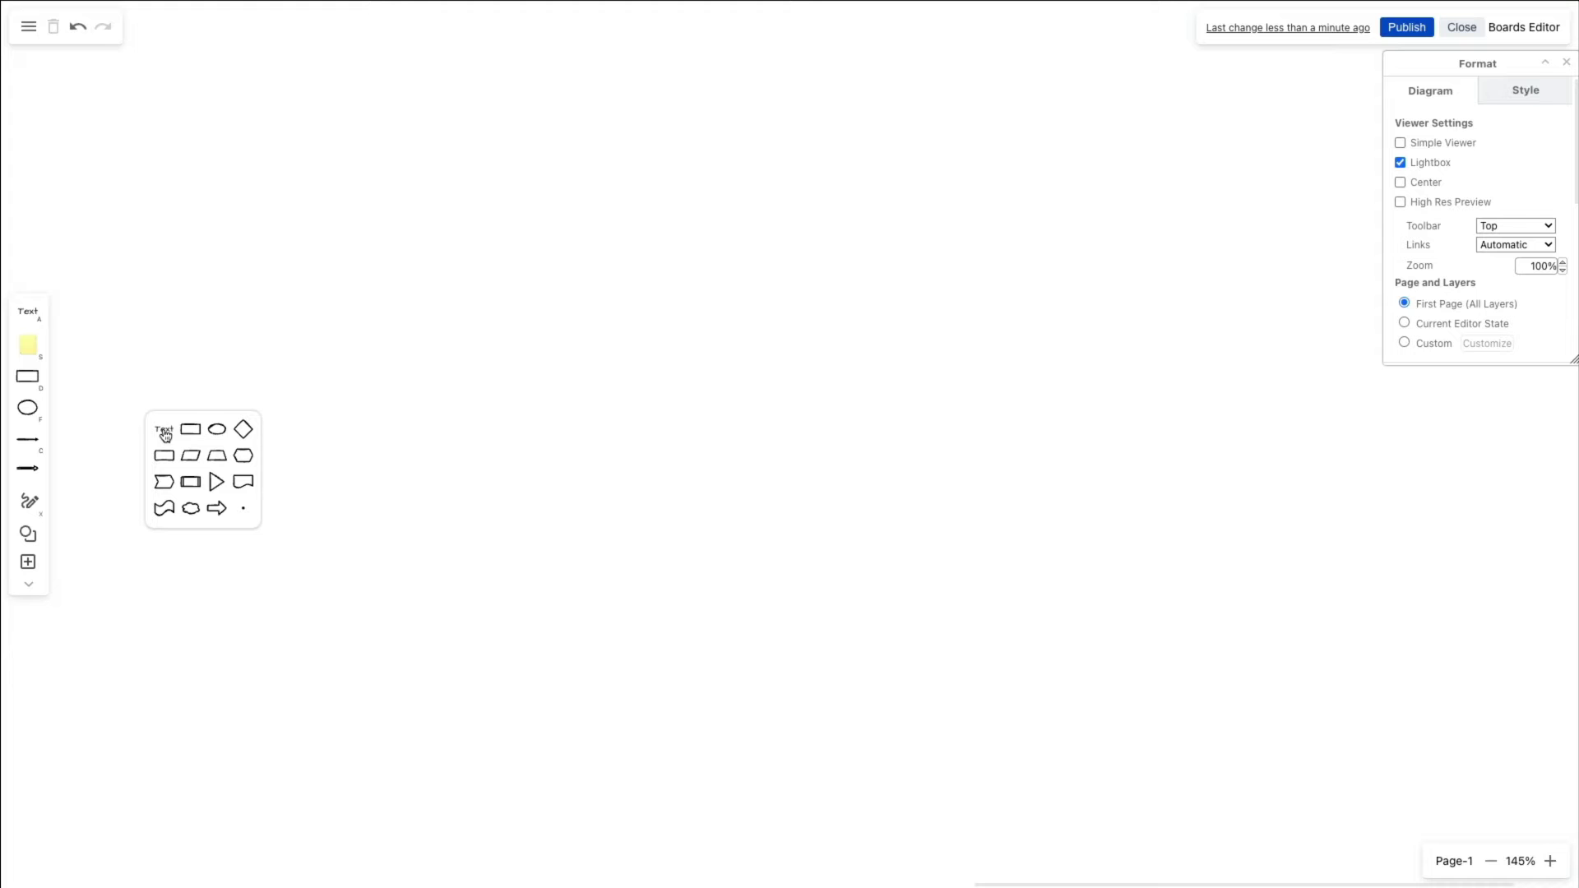
pyautogui.click(216, 428)
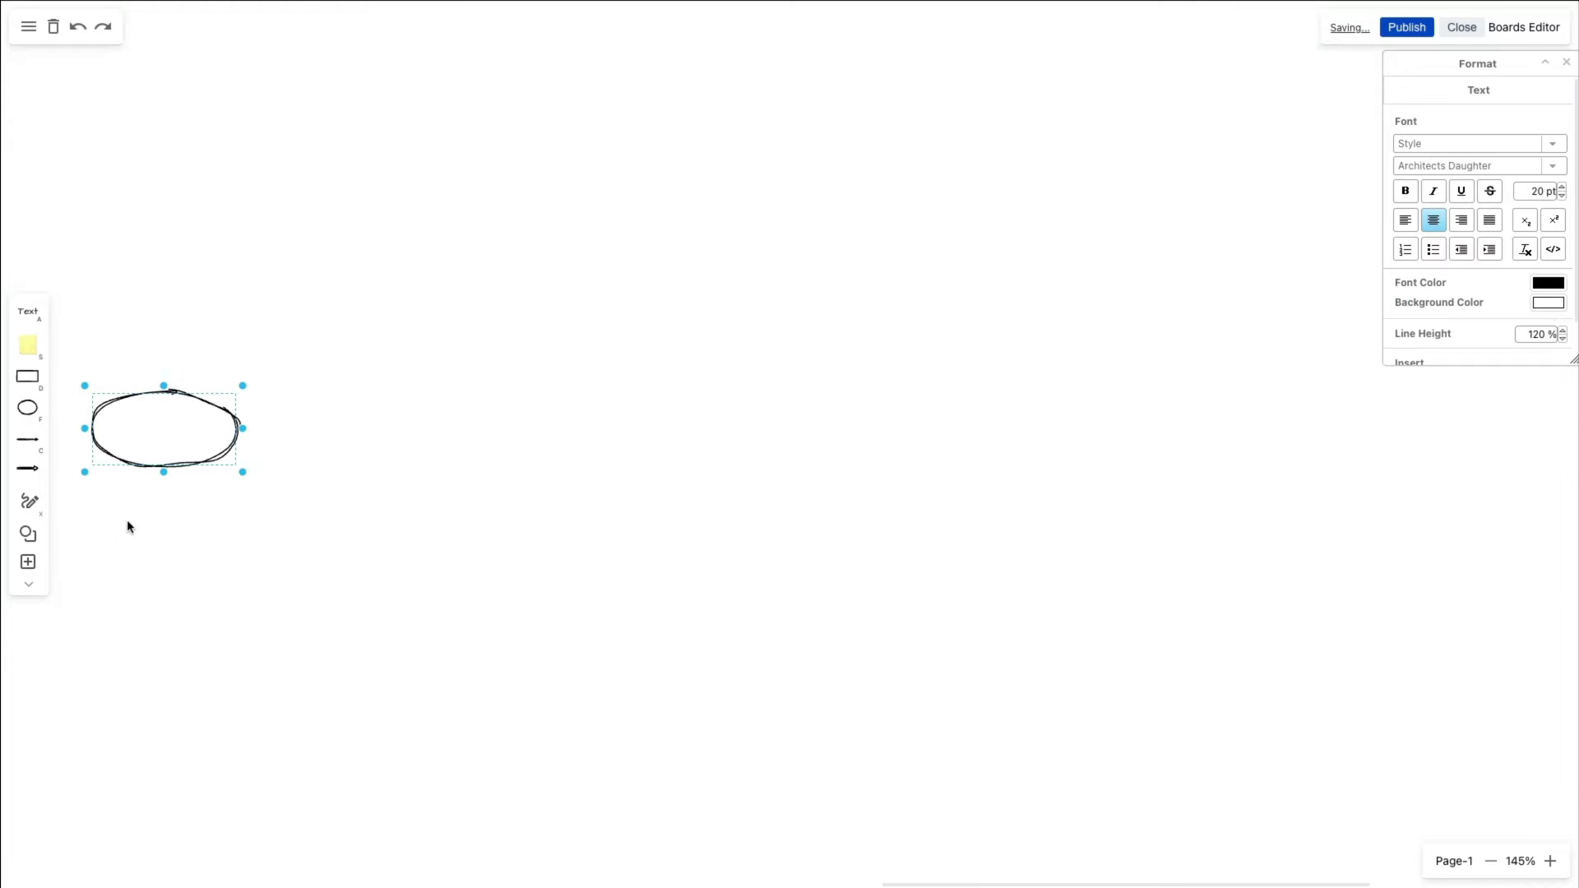
# Step: Dock the shape library at right and place two rectangles in a row beside the ellipse
pyautogui.click(30, 561)
pyautogui.click(119, 589)
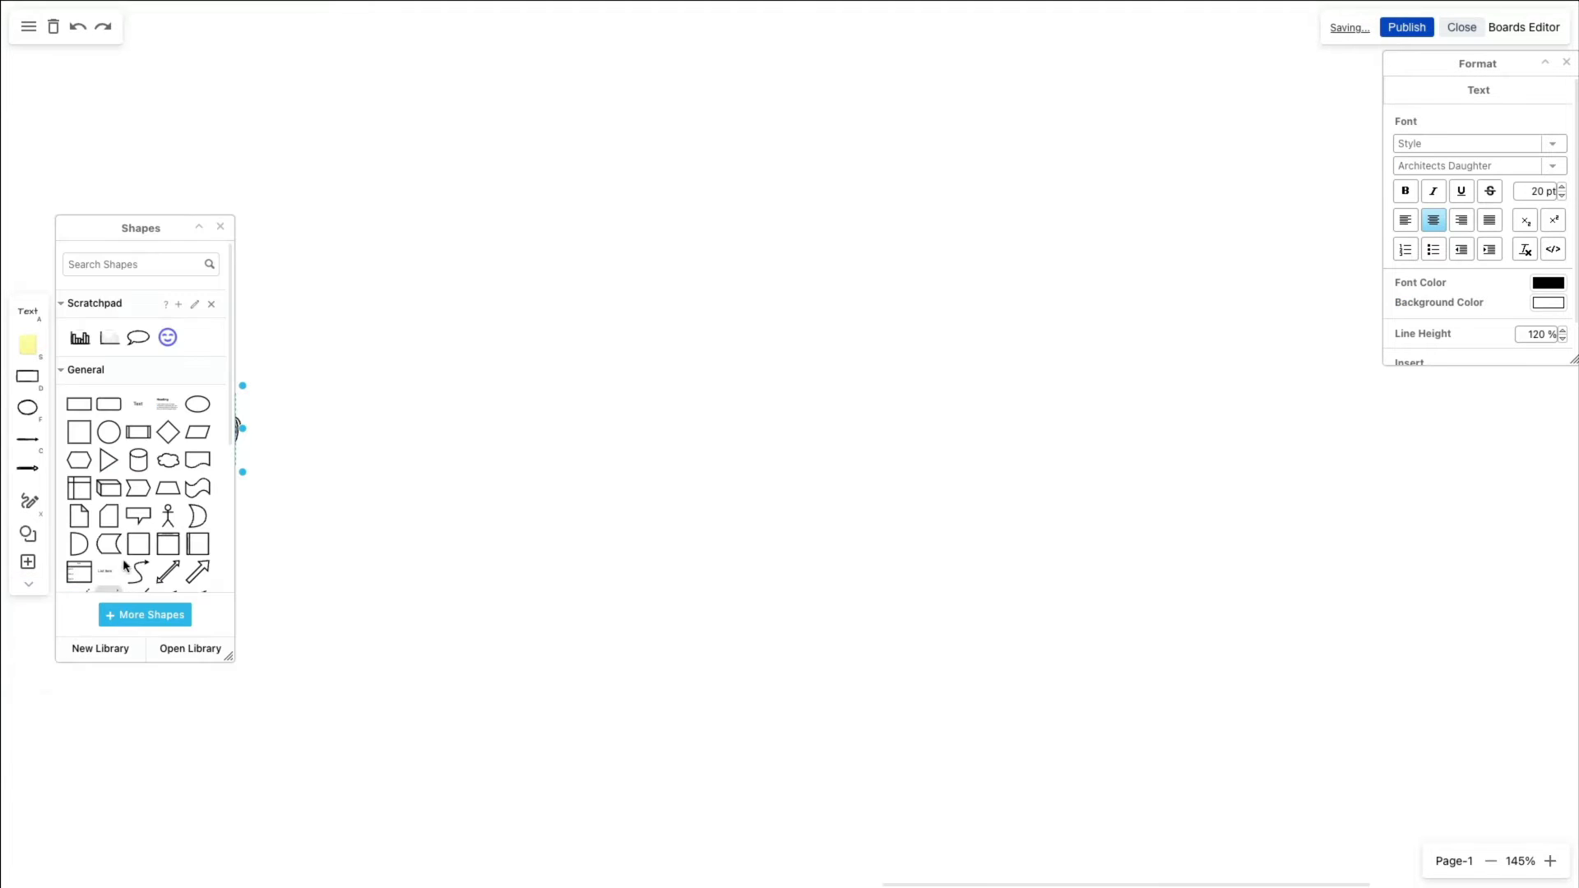
pyautogui.moveTo(169, 230)
pyautogui.mouseDown()
pyautogui.moveTo(831, 297)
pyautogui.moveTo(1502, 390)
pyautogui.mouseUp()
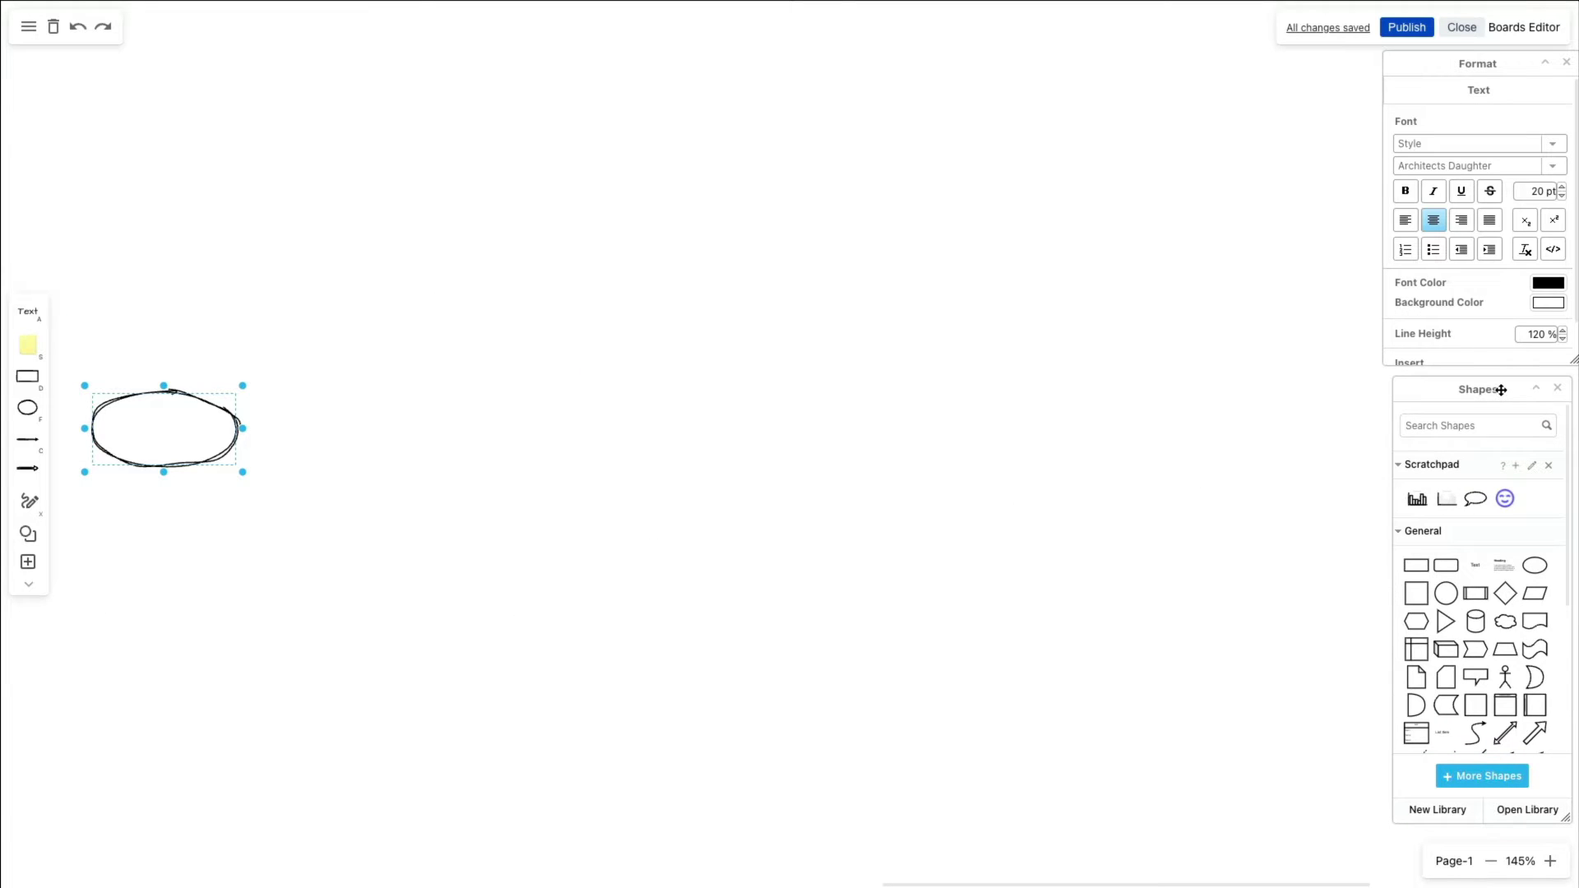
pyautogui.moveTo(1416, 565)
pyautogui.mouseDown()
pyautogui.moveTo(458, 429)
pyautogui.moveTo(353, 393)
pyautogui.mouseUp()
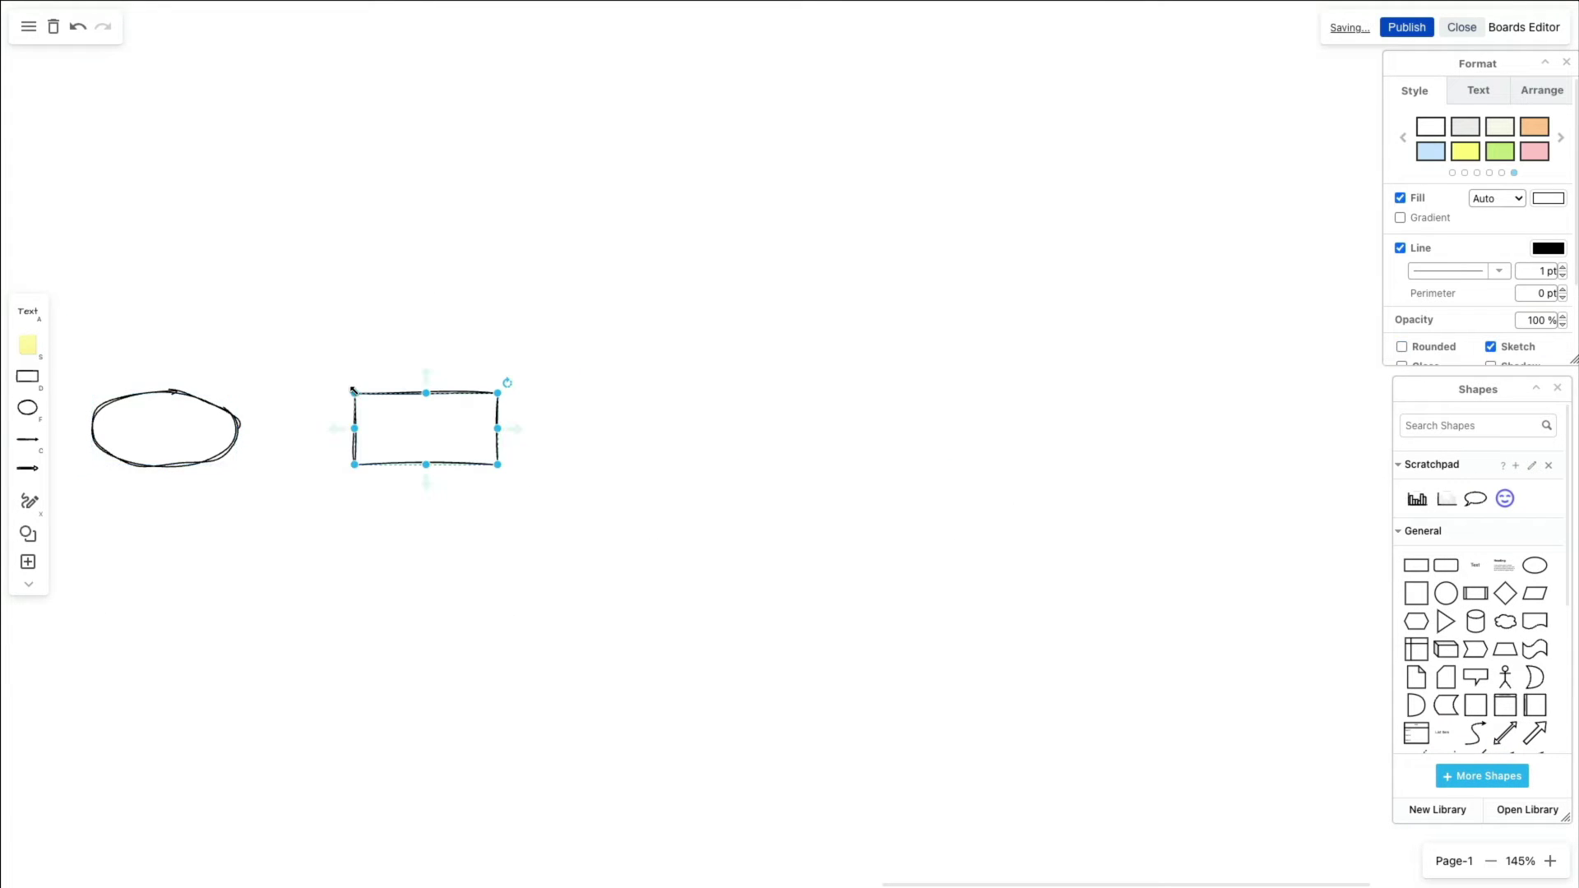
pyautogui.click(1424, 565)
pyautogui.moveTo(768, 447); pyautogui.dragTo(692, 435)
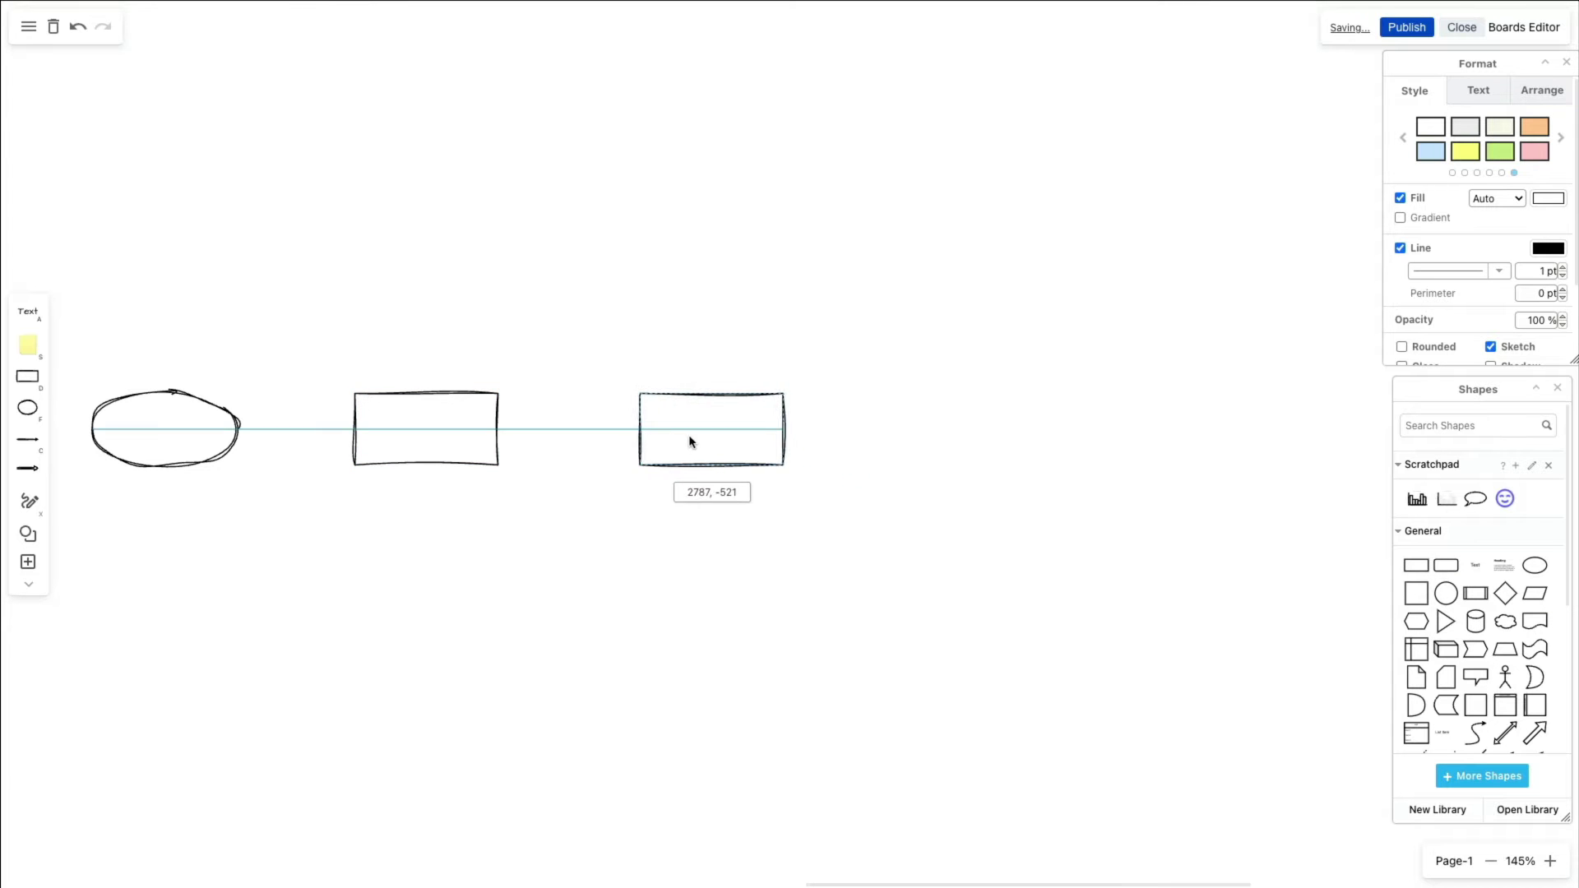
# Step: Search 'idea' shapes and place a small black rayed lightbulb above the ellipse
pyautogui.click(1431, 426)
pyautogui.write('idea')
pyautogui.press('Return')
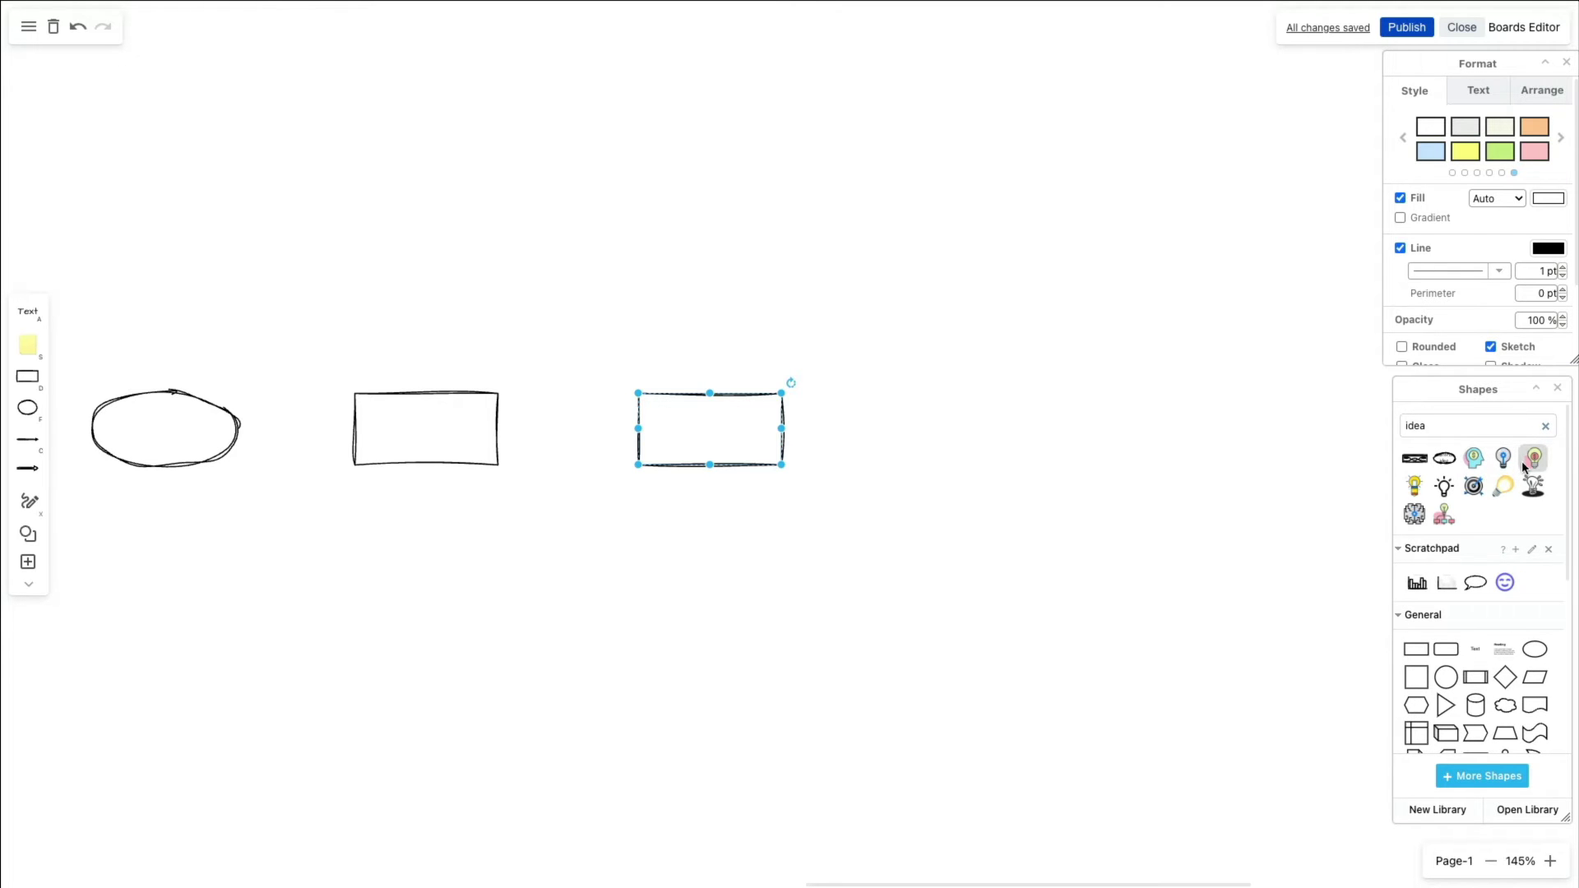
pyautogui.moveTo(1533, 458); pyautogui.dragTo(80, 236)
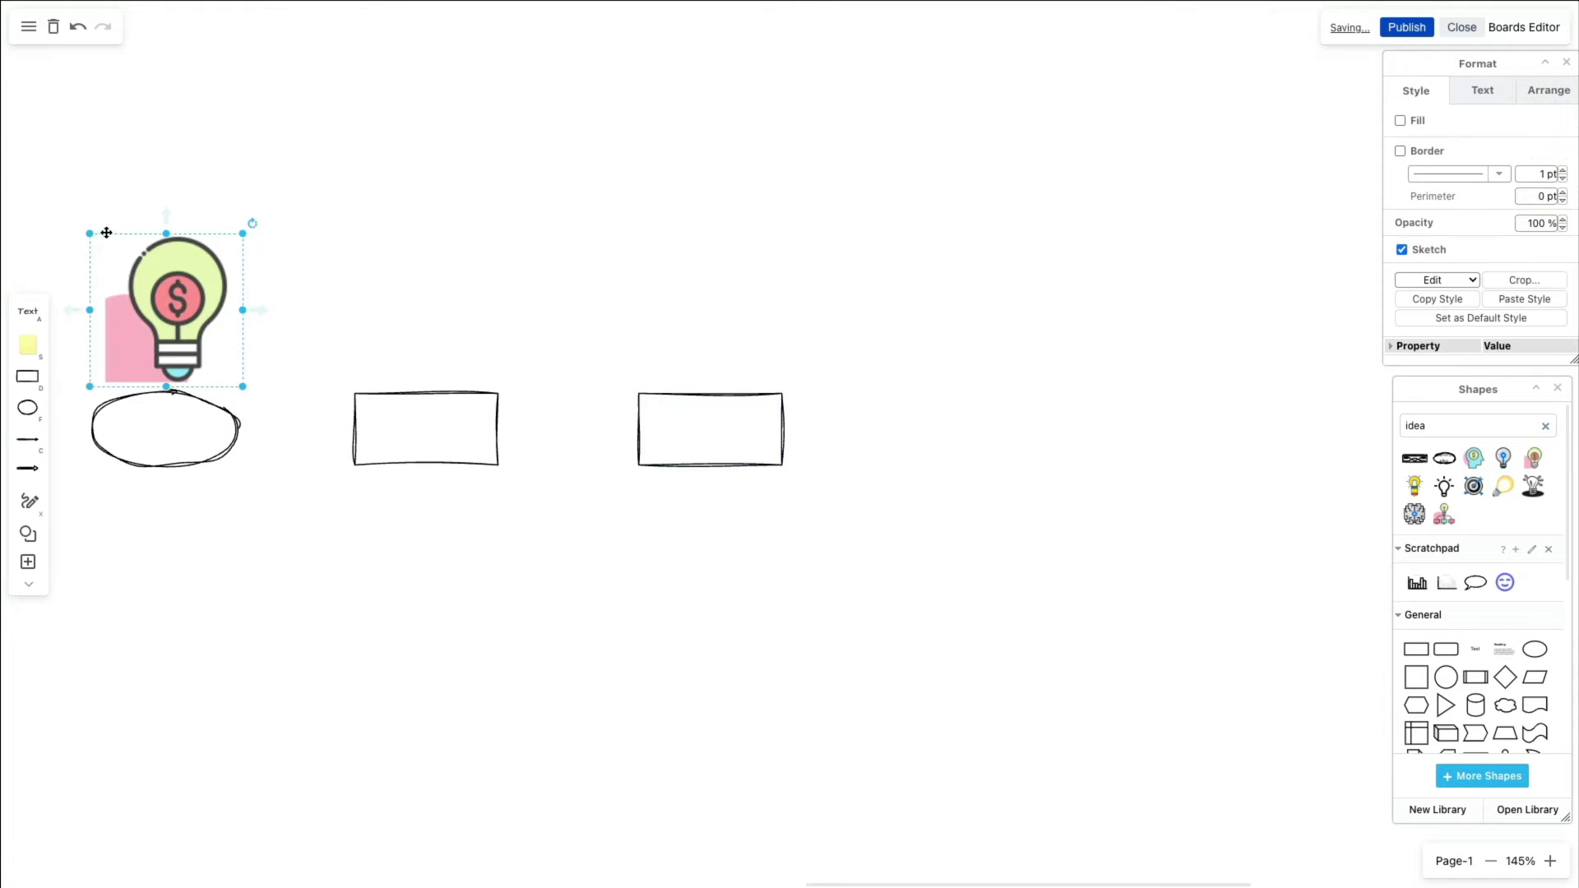
pyautogui.moveTo(246, 221)
pyautogui.mouseDown()
pyautogui.moveTo(156, 316)
pyautogui.moveTo(166, 337)
pyautogui.mouseUp()
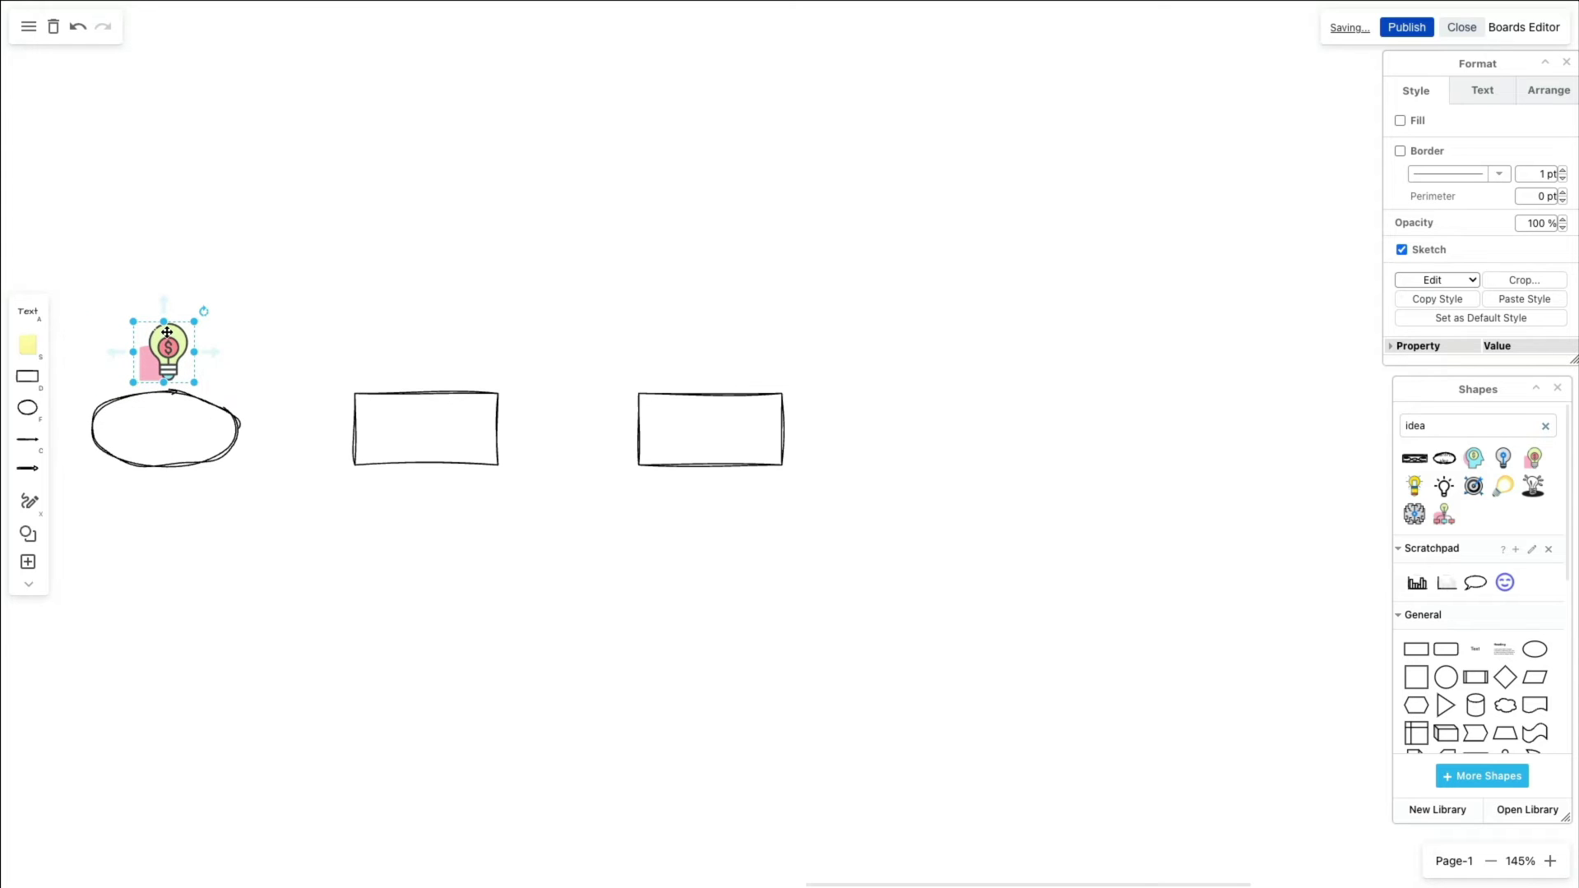
pyautogui.moveTo(1419, 465); pyautogui.dragTo(166, 352)
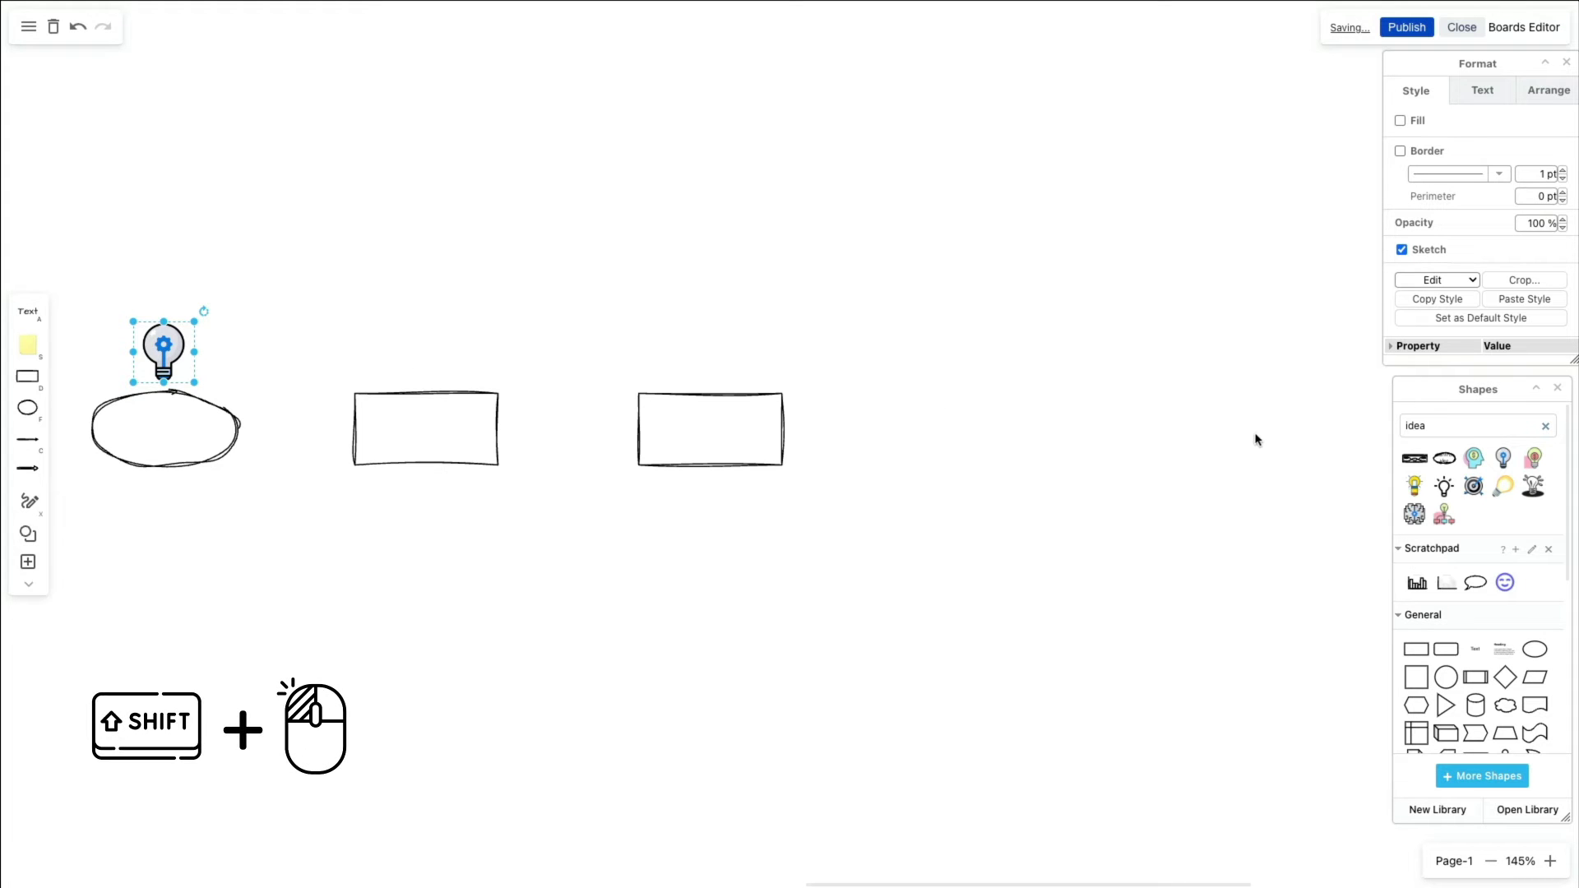
pyautogui.keyDown('shift'); pyautogui.click(1443, 486); pyautogui.keyUp('shift')
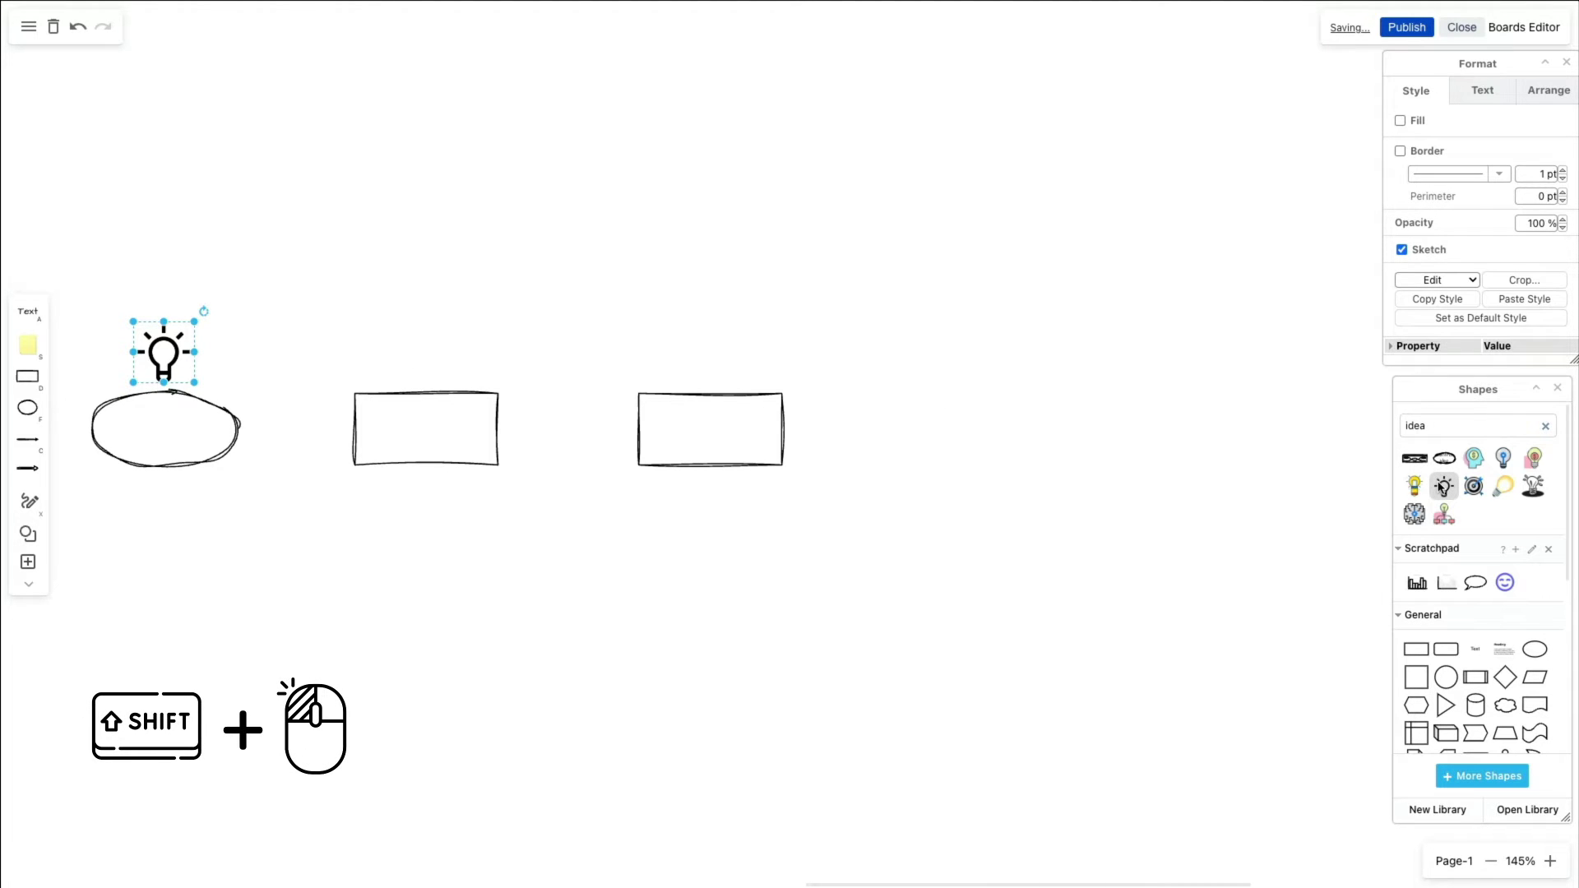
# Step: Add a 'Team Collaboration' text title above the shape row
pyautogui.click(1356, 475)
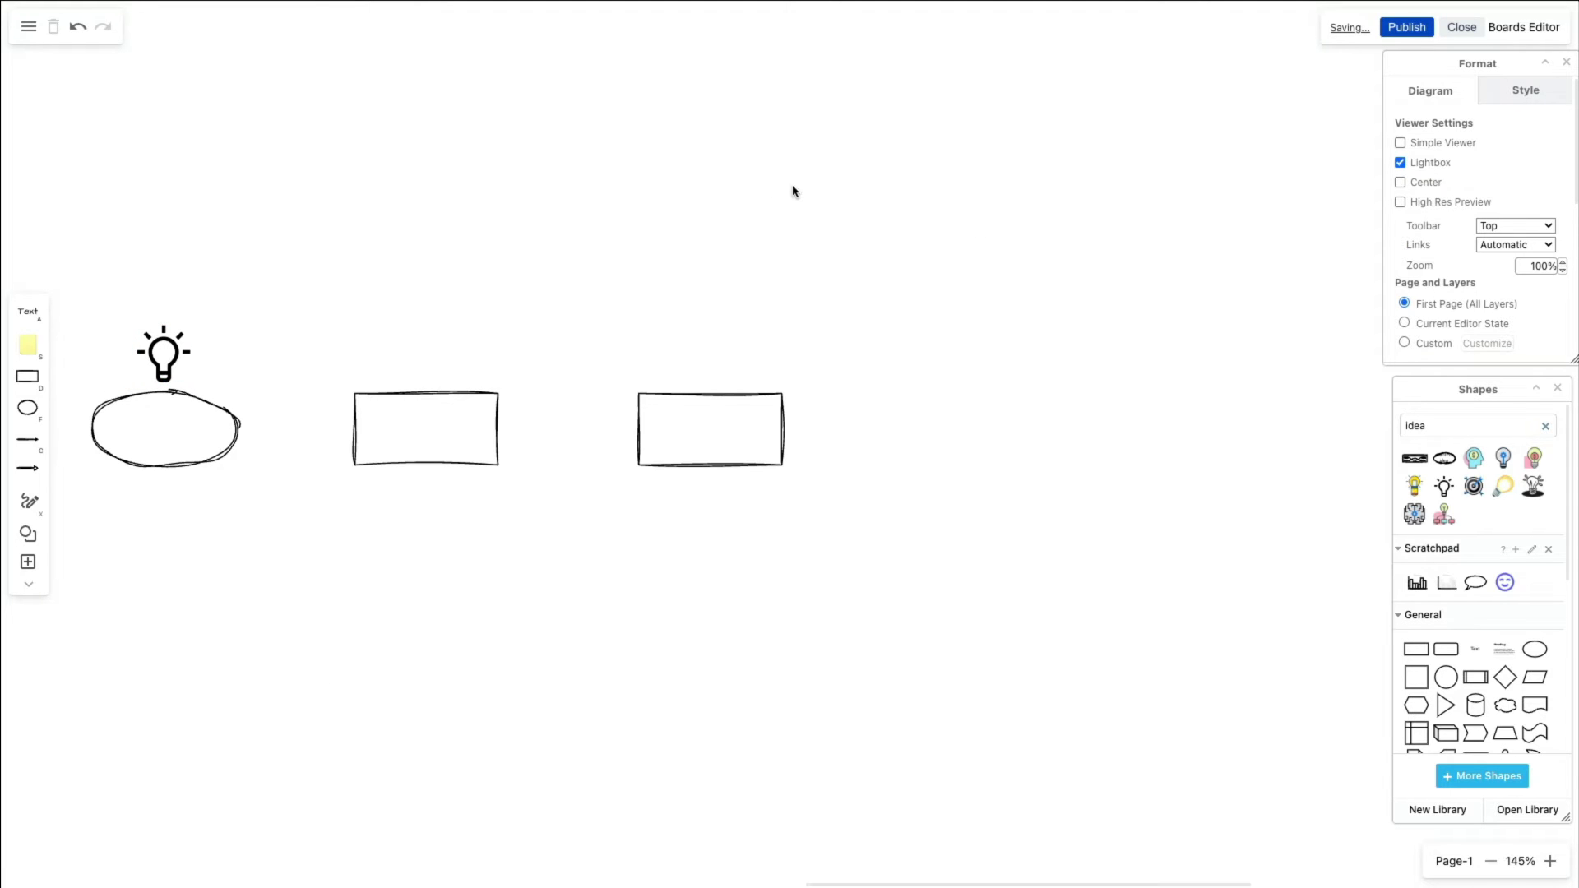
pyautogui.doubleClick(730, 167)
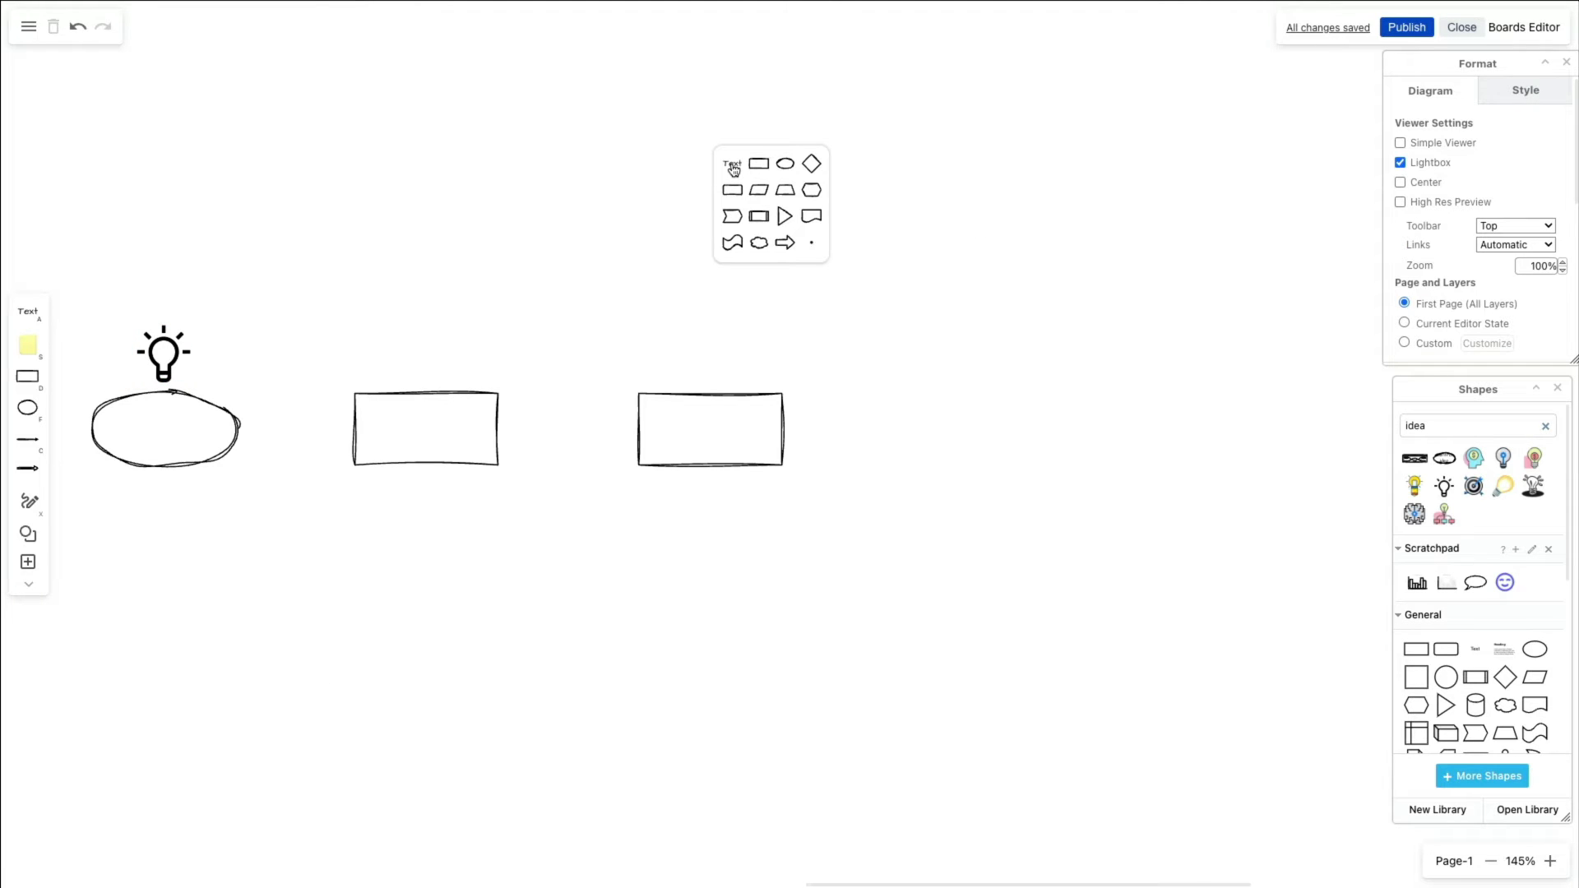
pyautogui.click(733, 167)
pyautogui.write('Team')
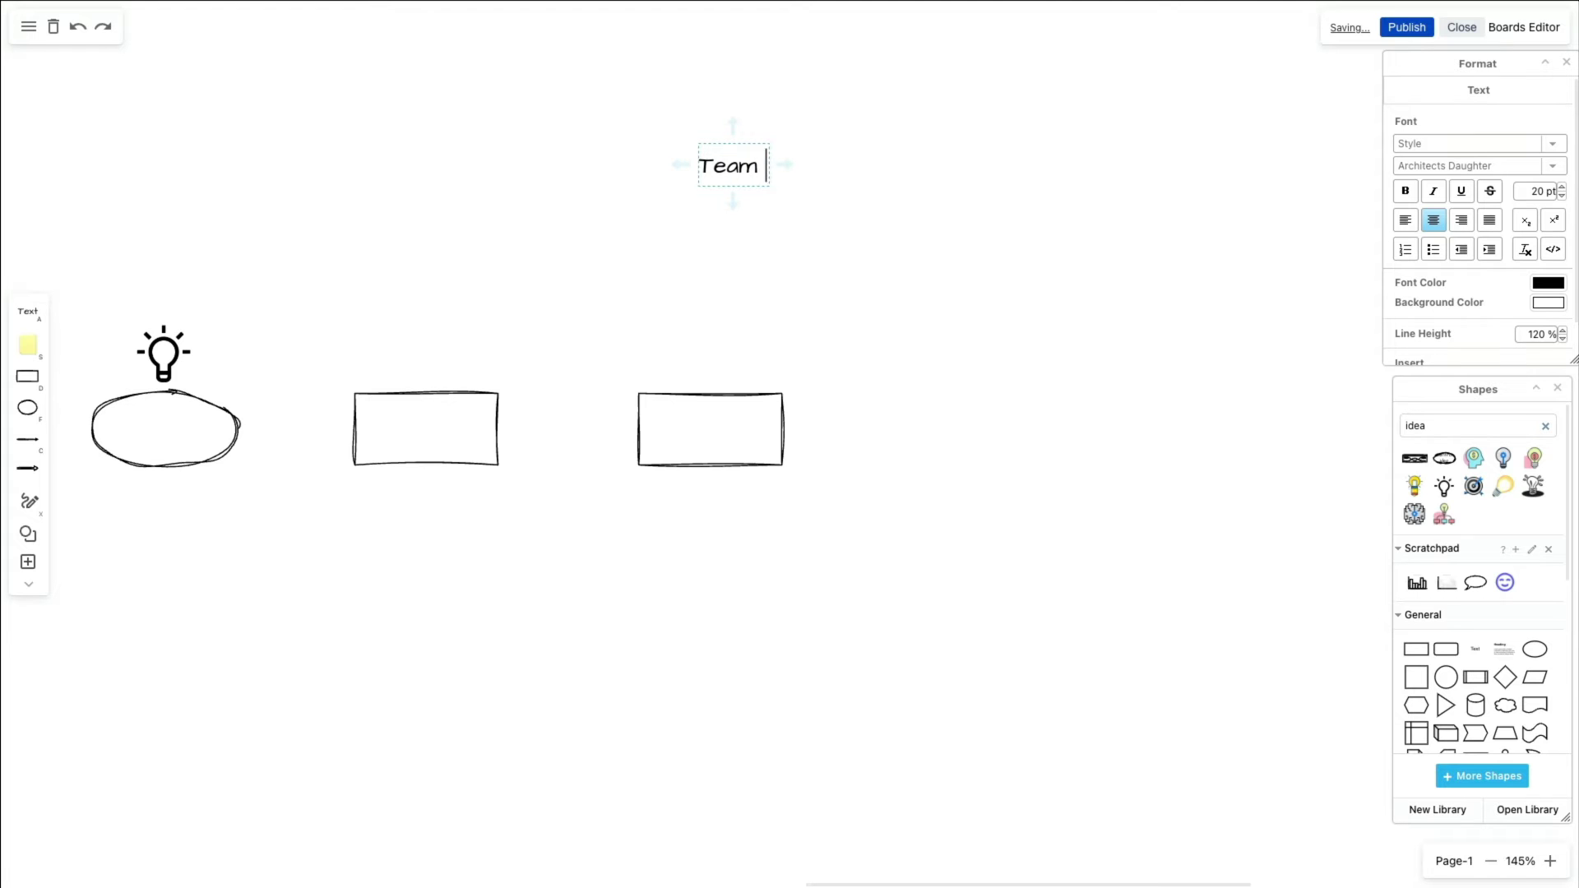
pyautogui.write(' Collaboration')
pyautogui.click(969, 218)
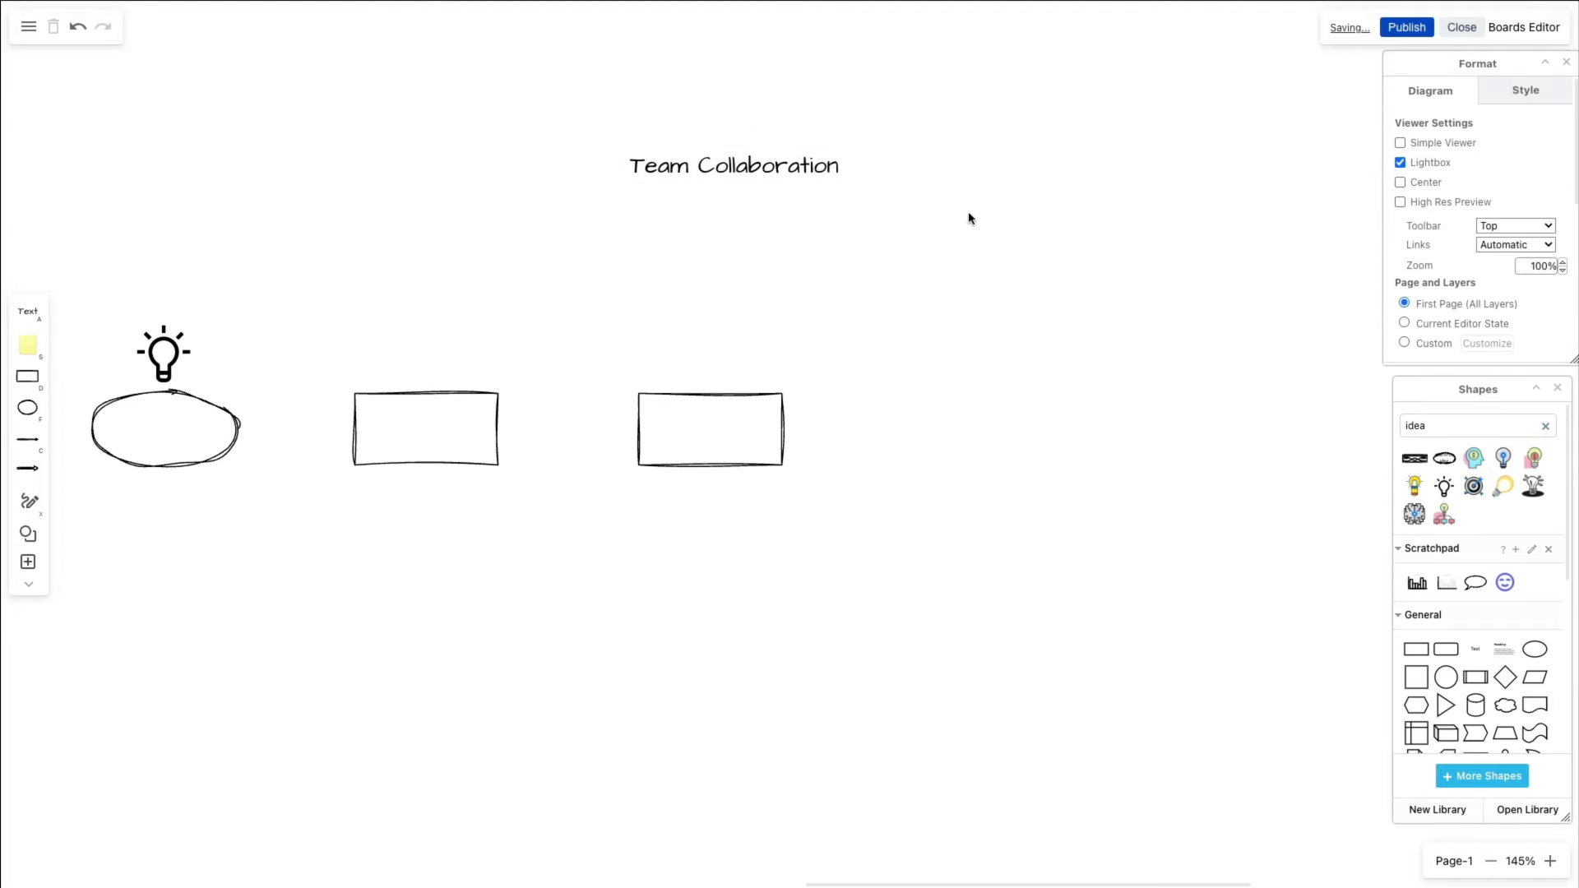
# Step: Label the ellipse 'start' and the middle rectangle 'next', and begin editing the right rectangle's text
pyautogui.click(174, 444)
pyautogui.write('sta')
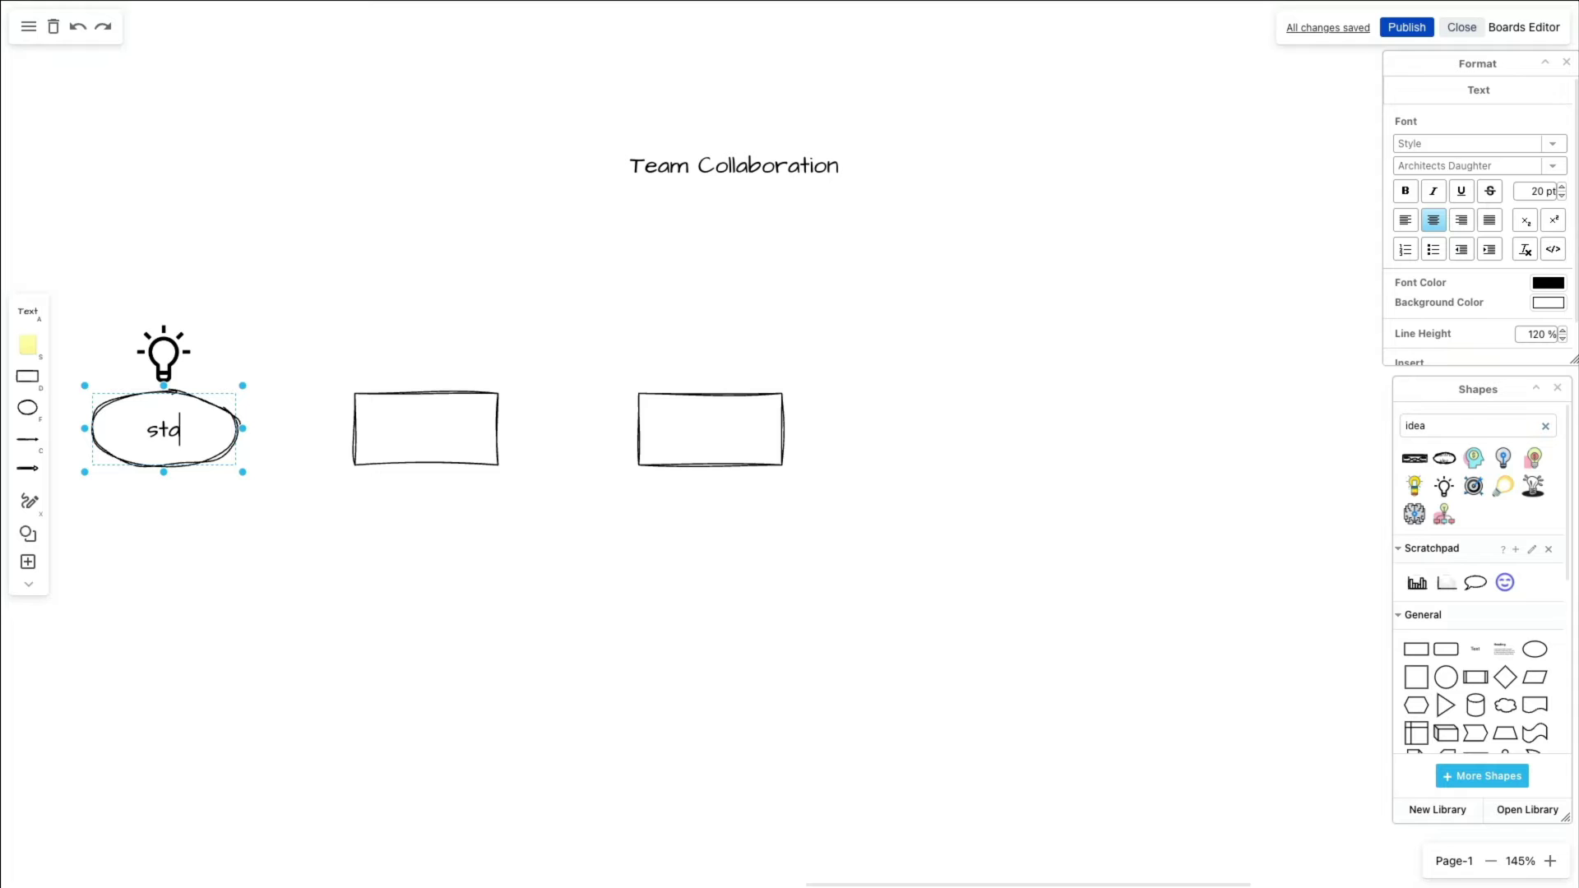
pyautogui.write('rt')
pyautogui.click(380, 431)
pyautogui.write('n')
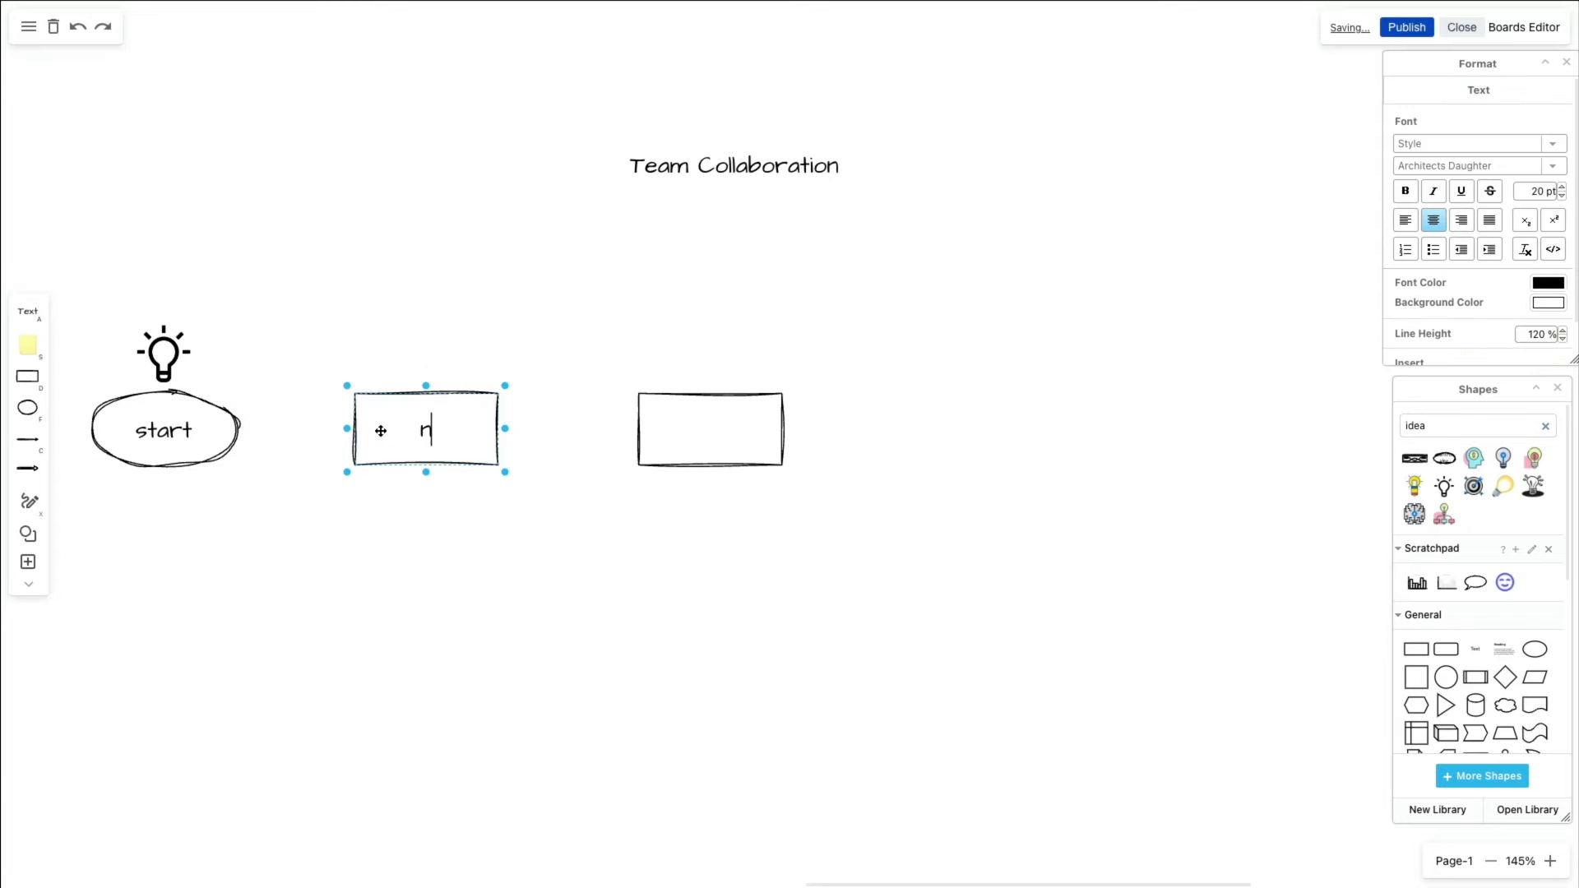
pyautogui.write('ext')
pyautogui.click(708, 428)
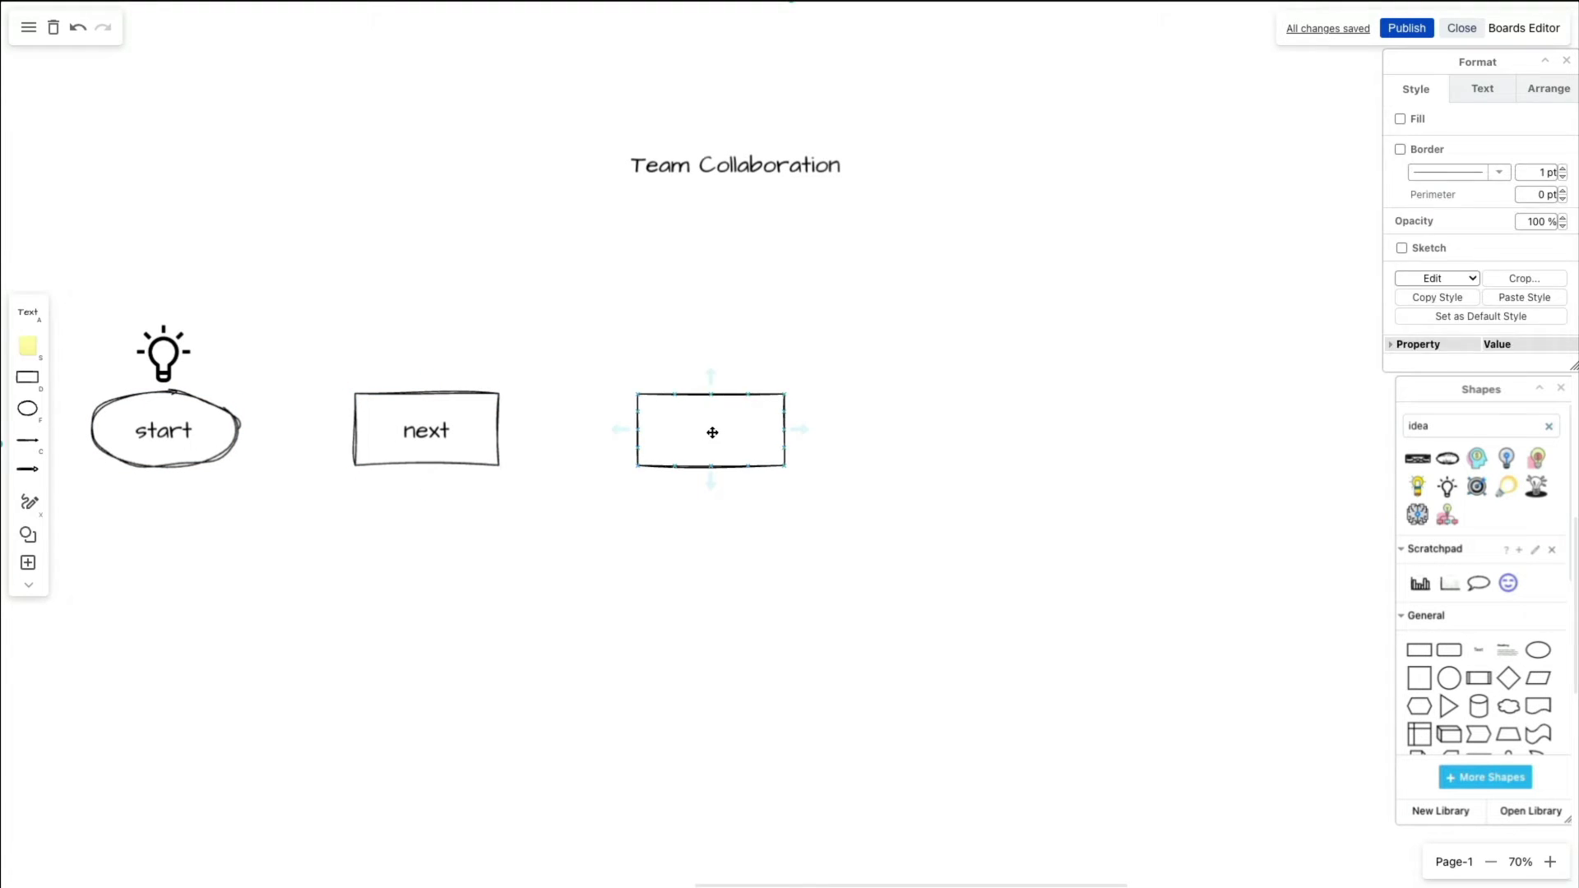
pyautogui.doubleClick(712, 437)
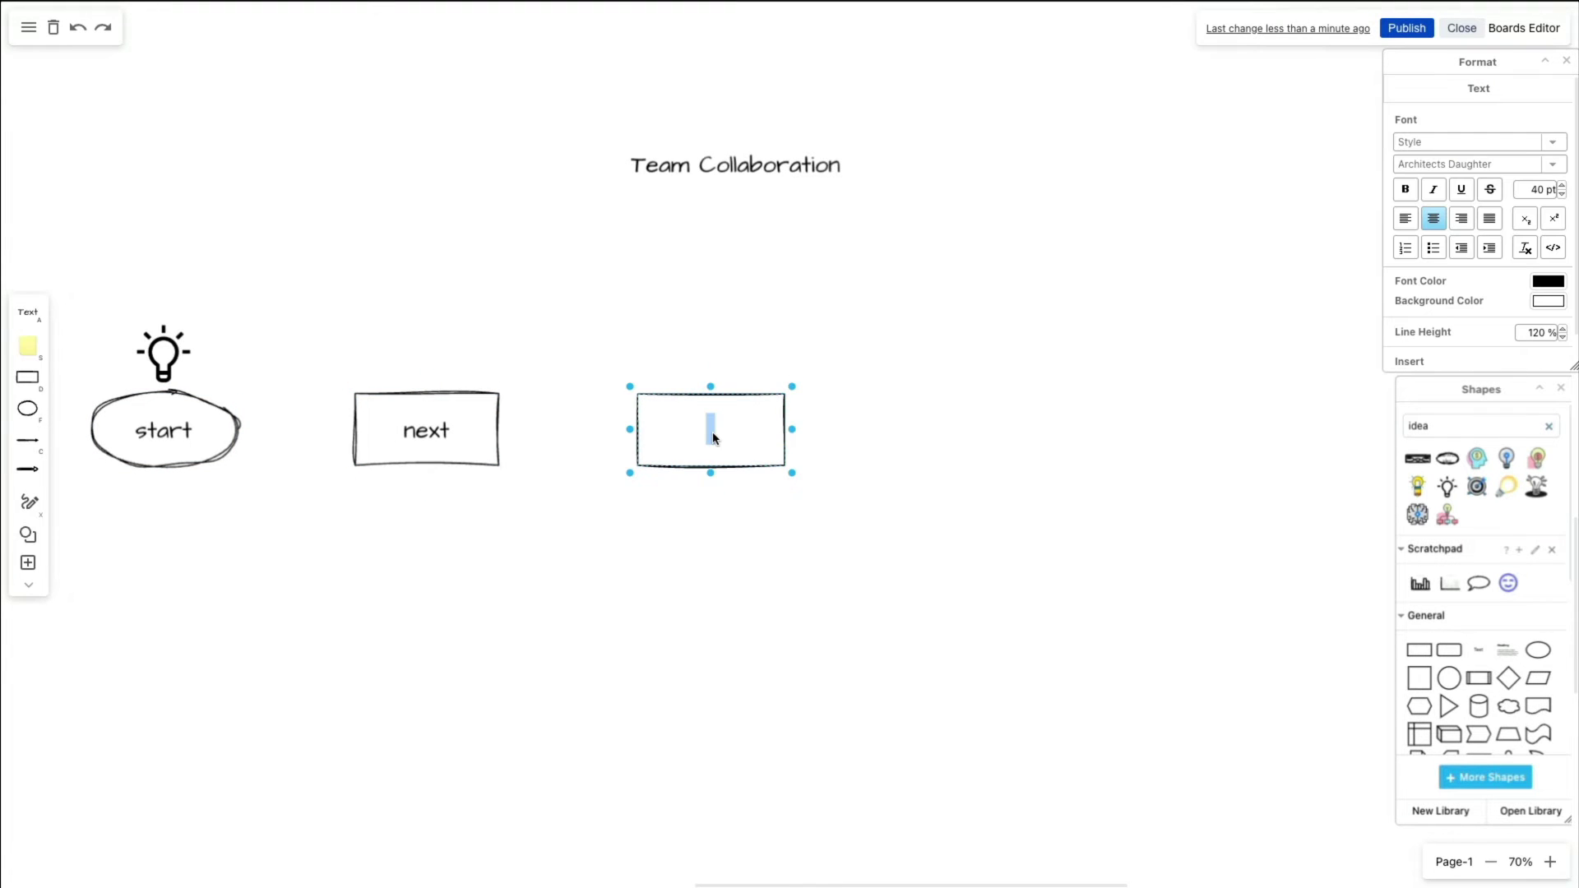
pyautogui.click(1552, 142)
# Step: Place a draw.io logo just left of the title
pyautogui.click(1553, 165)
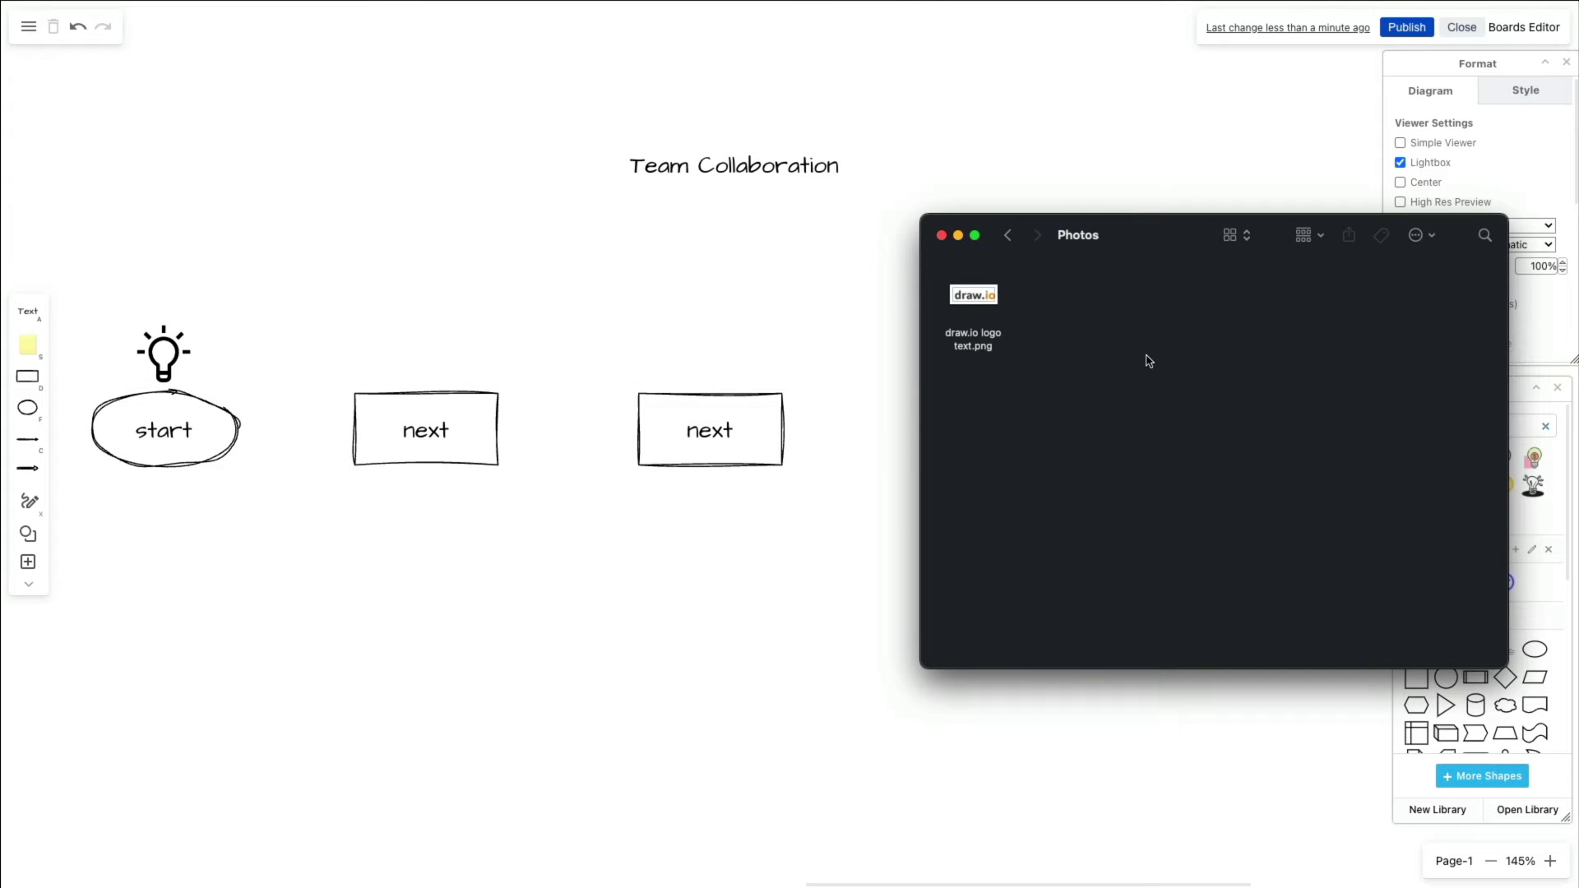
pyautogui.moveTo(980, 299)
pyautogui.mouseDown()
pyautogui.moveTo(664, 290)
pyautogui.moveTo(1055, 416)
pyautogui.moveTo(1080, 440)
pyautogui.moveTo(556, 162)
pyautogui.mouseUp()
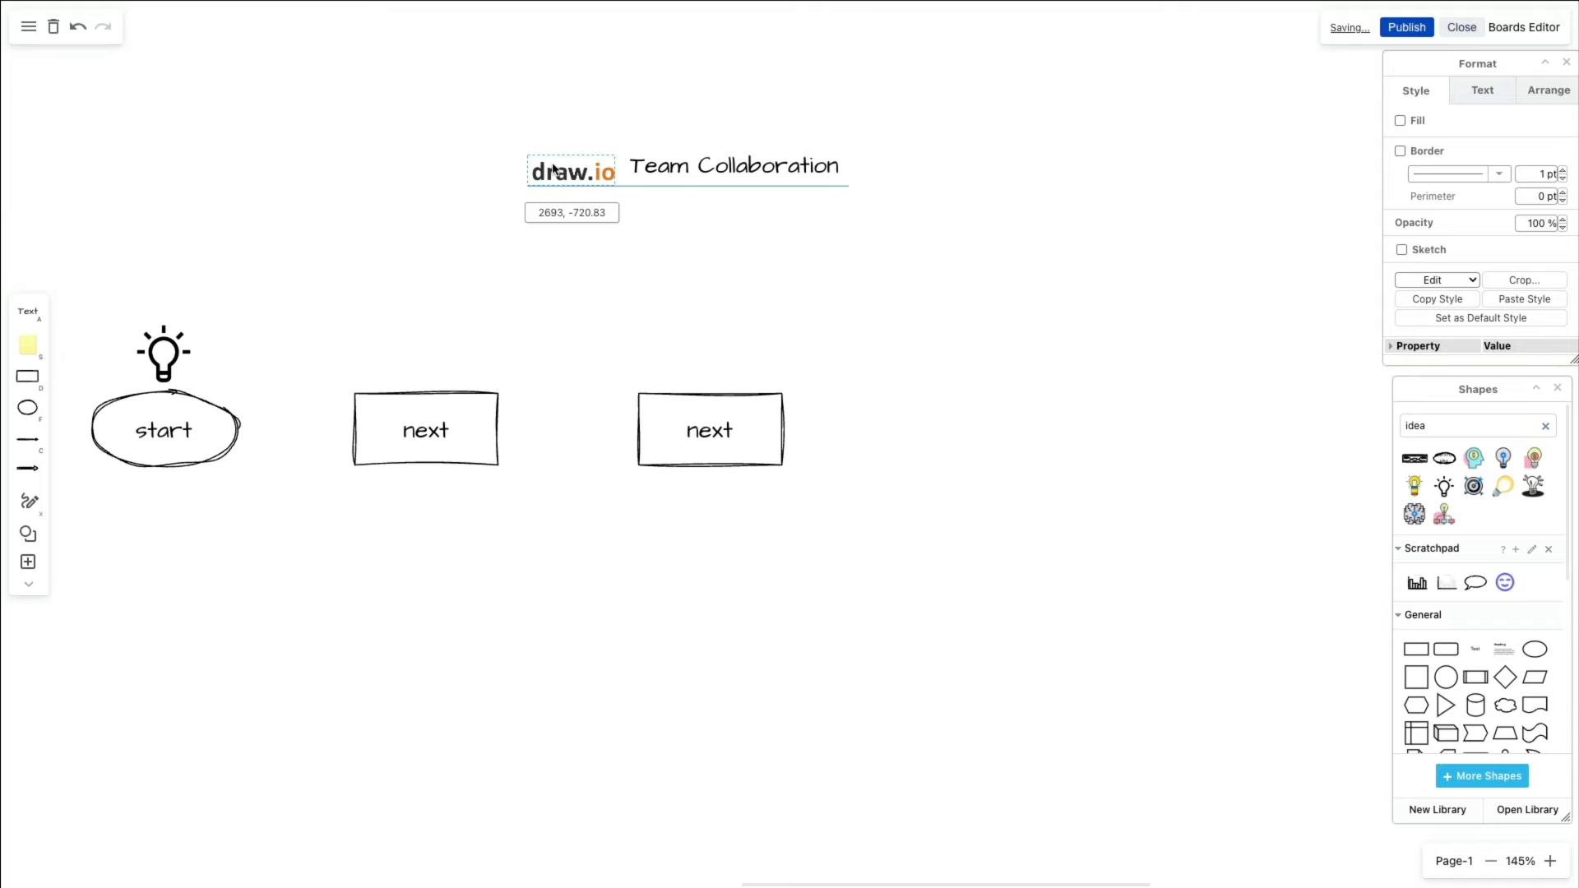
pyautogui.click(743, 192)
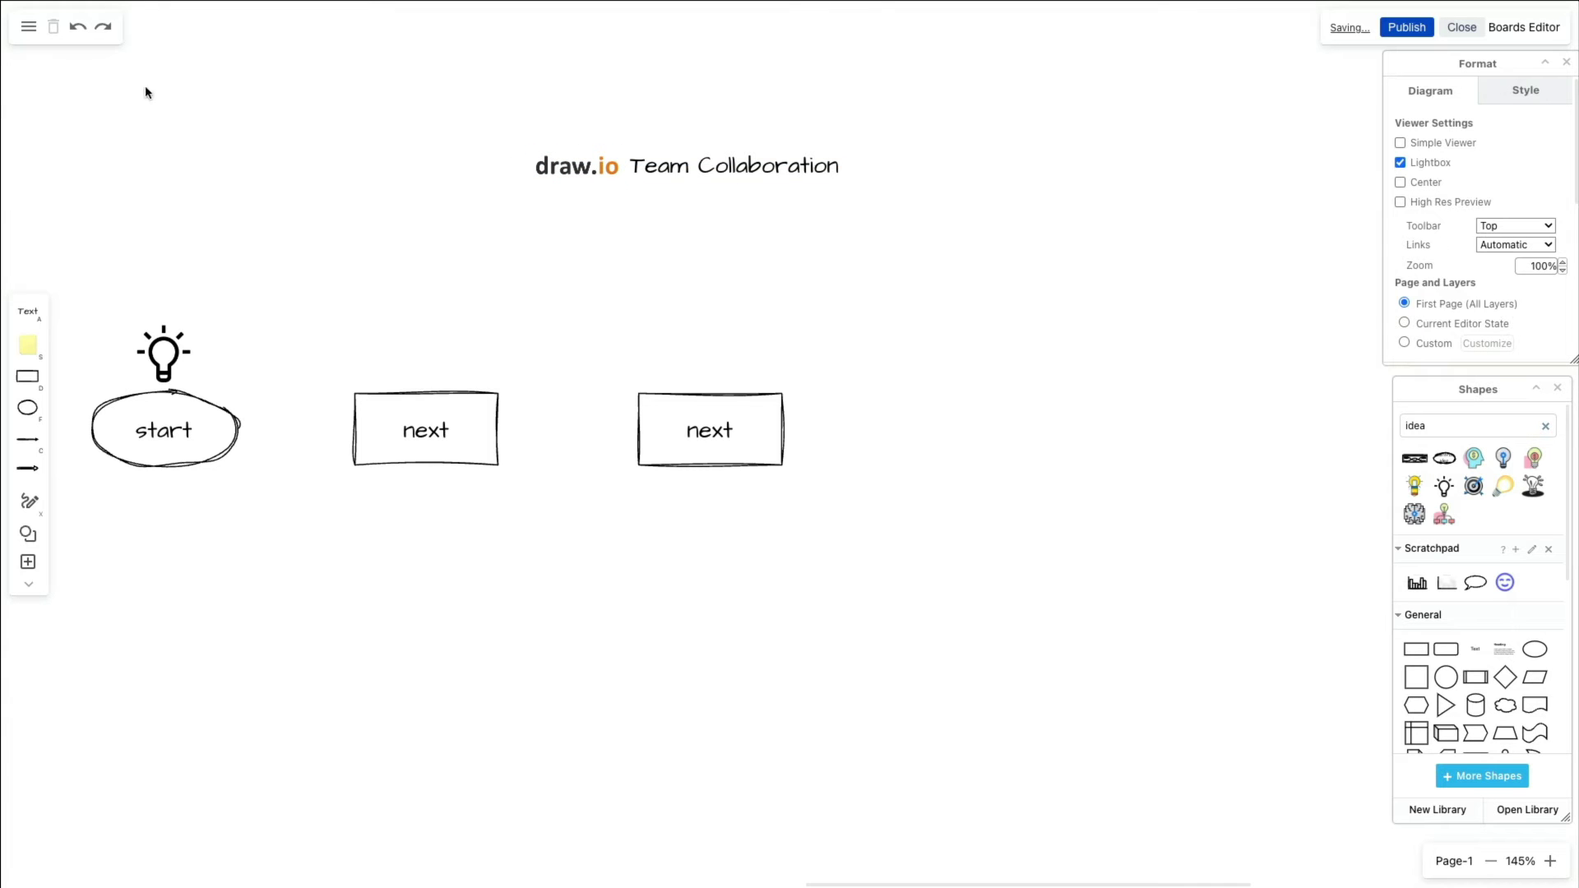
# Step: Import the orange logo image from its URL and shrink it beside the title
pyautogui.click(27, 33)
pyautogui.moveTo(76, 150)
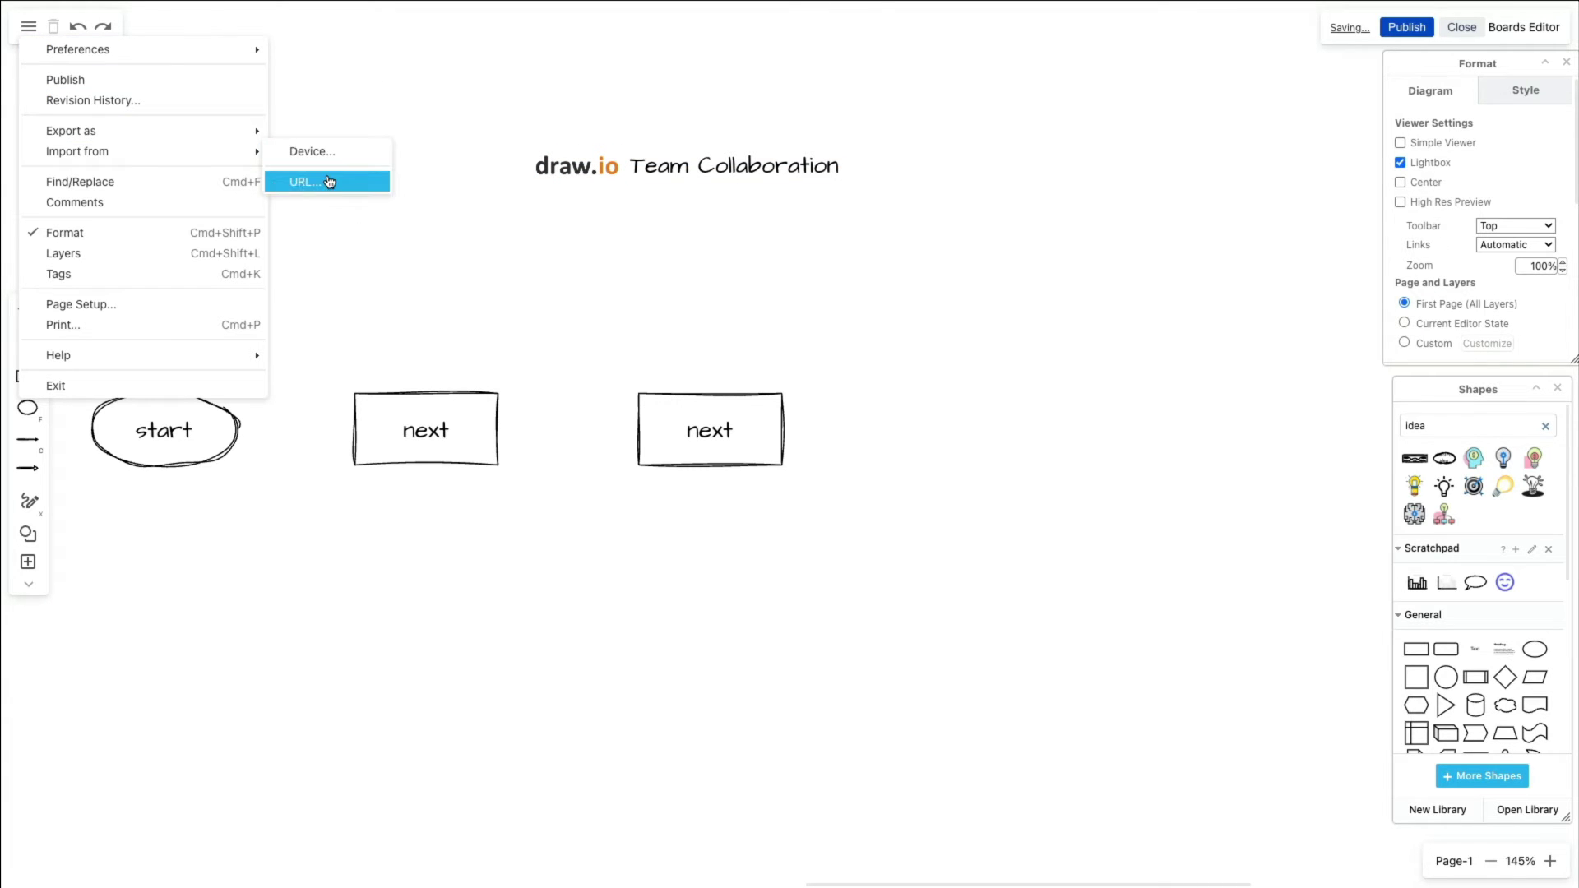
pyautogui.click(329, 182)
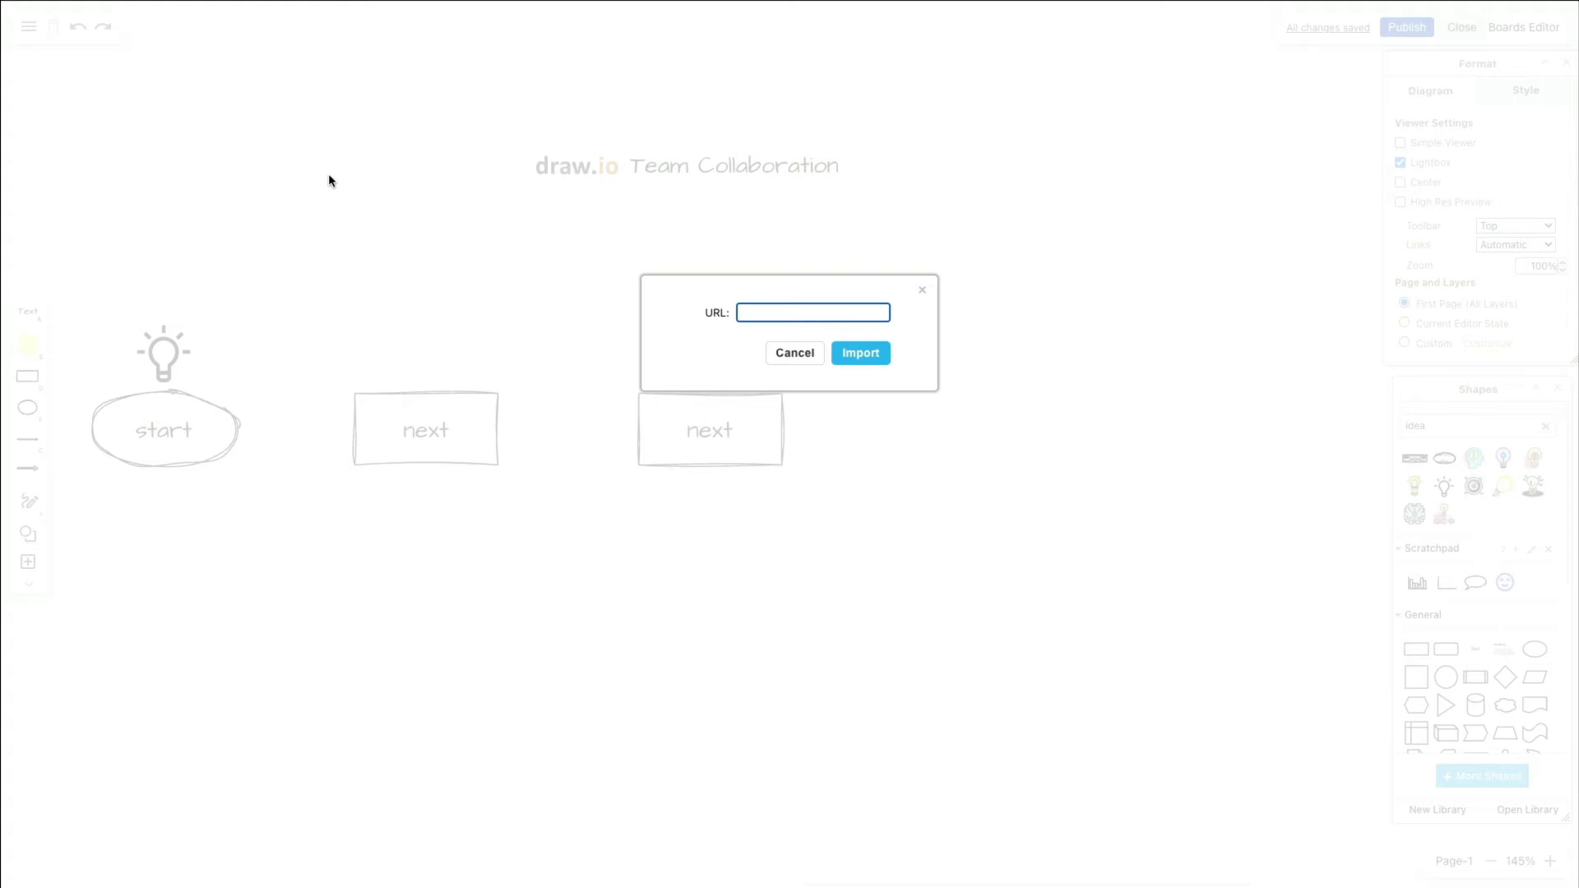
pyautogui.hotkey('ctrl', 'v')
pyautogui.click(868, 357)
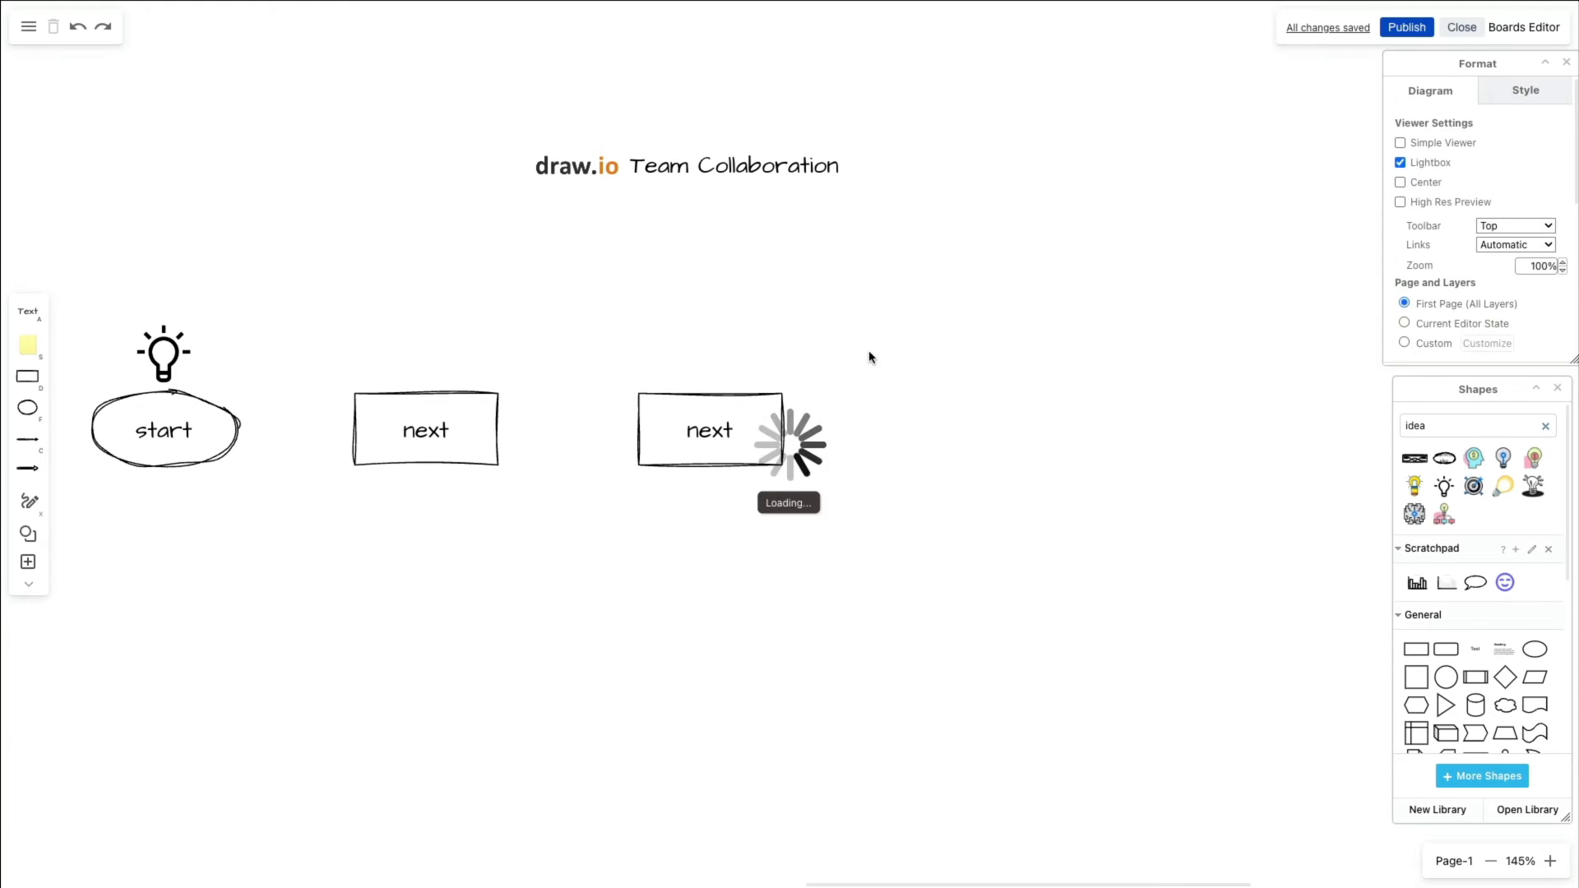
pyautogui.moveTo(892, 332)
pyautogui.mouseDown()
pyautogui.moveTo(1124, 566)
pyautogui.moveTo(511, 169)
pyautogui.mouseUp()
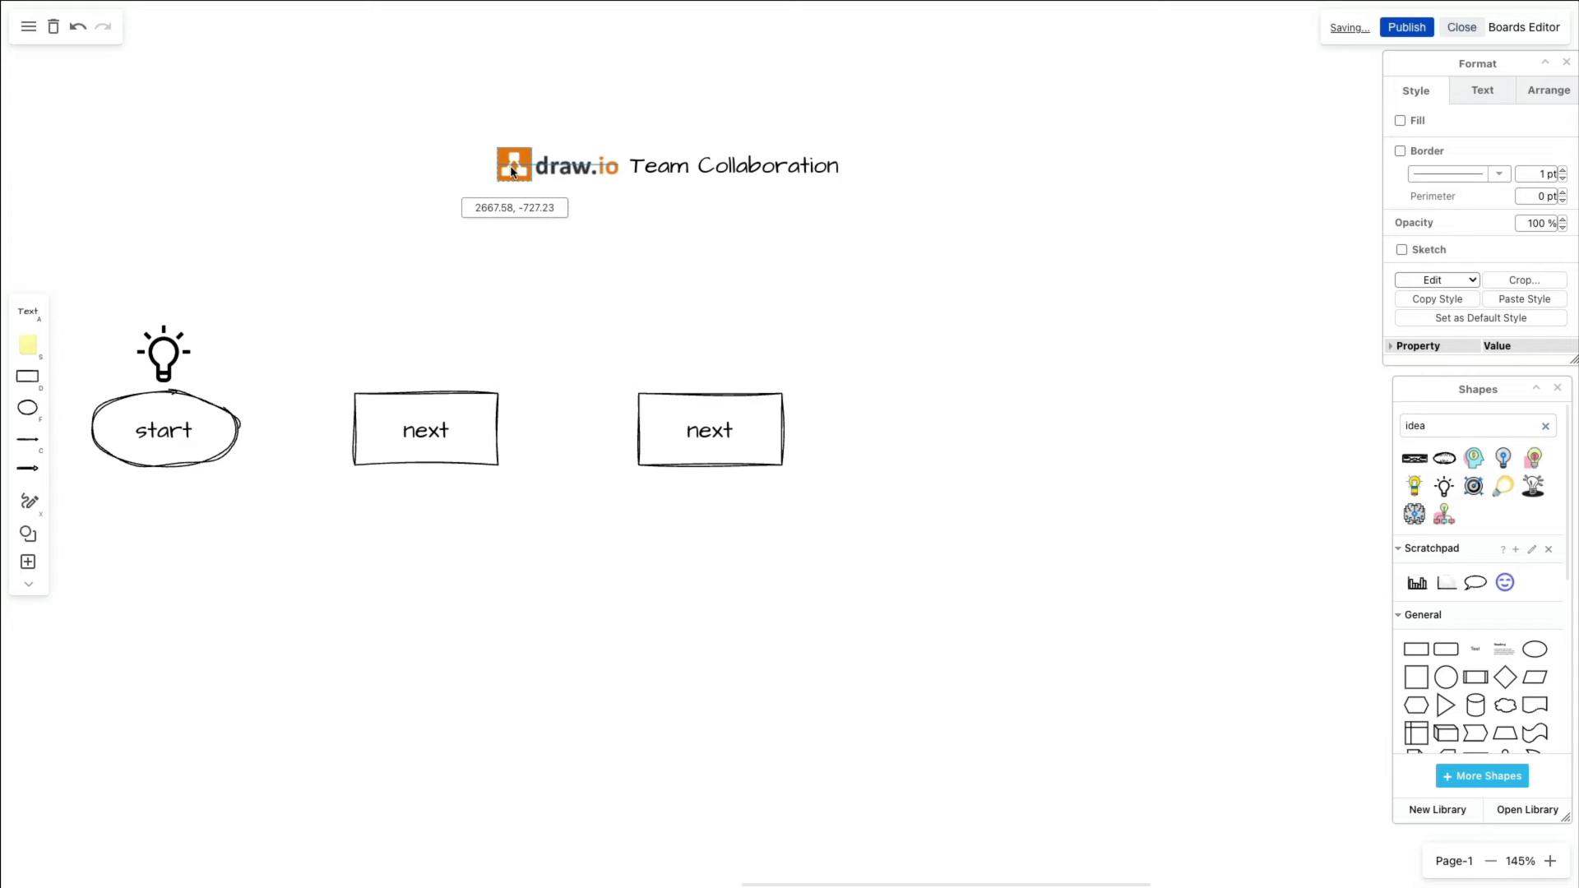
# Step: Add two arrow-linked diamonds to the right of the second next box
pyautogui.click(473, 164)
pyautogui.moveTo(709, 429)
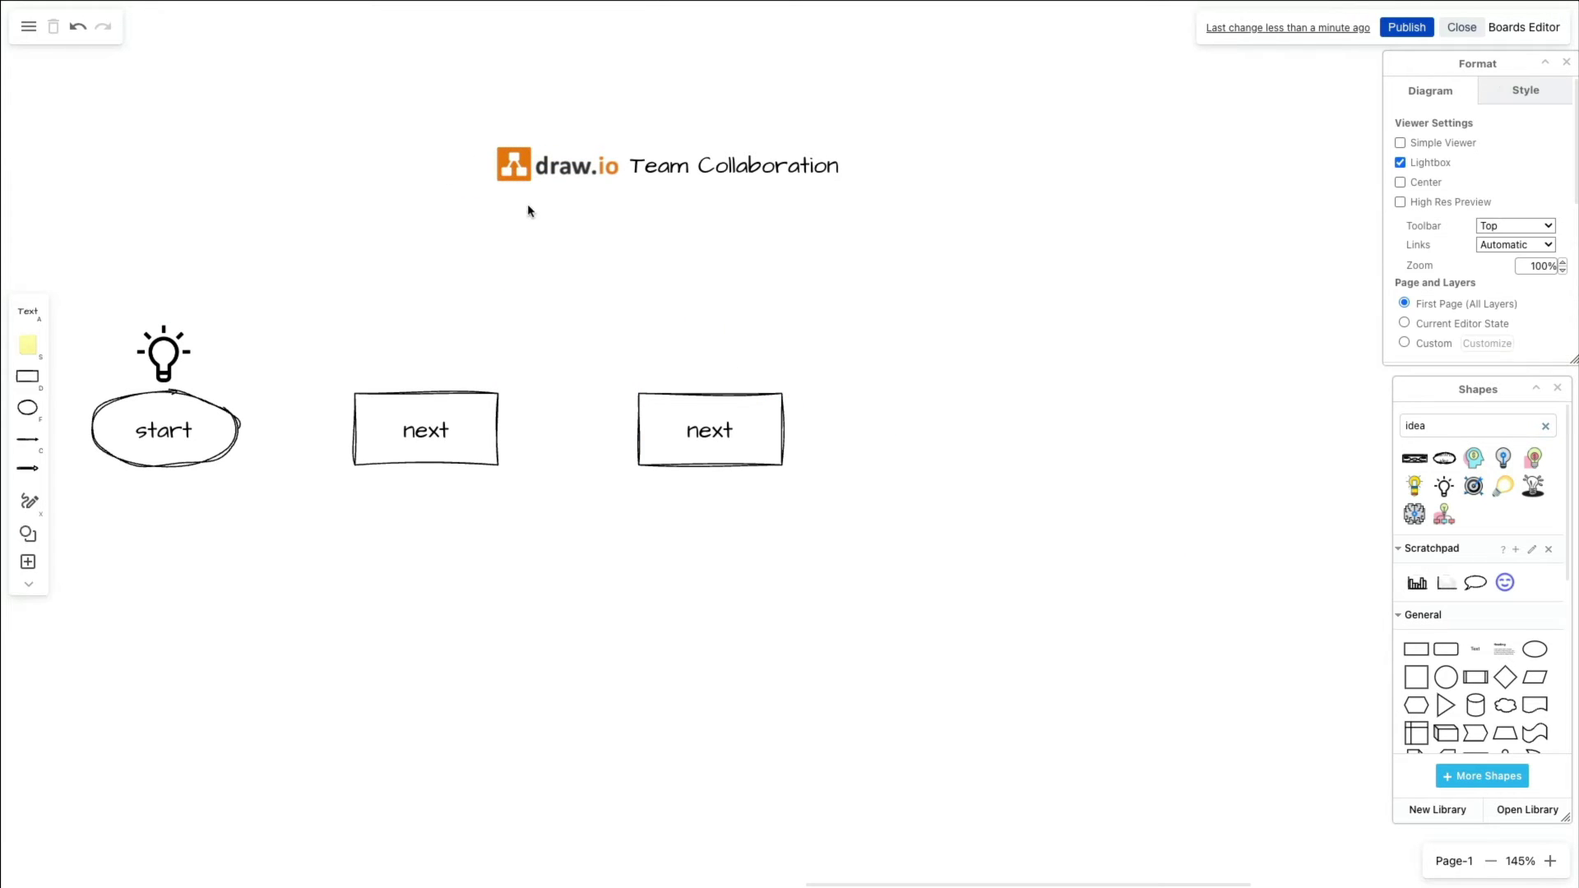
pyautogui.moveTo(801, 429)
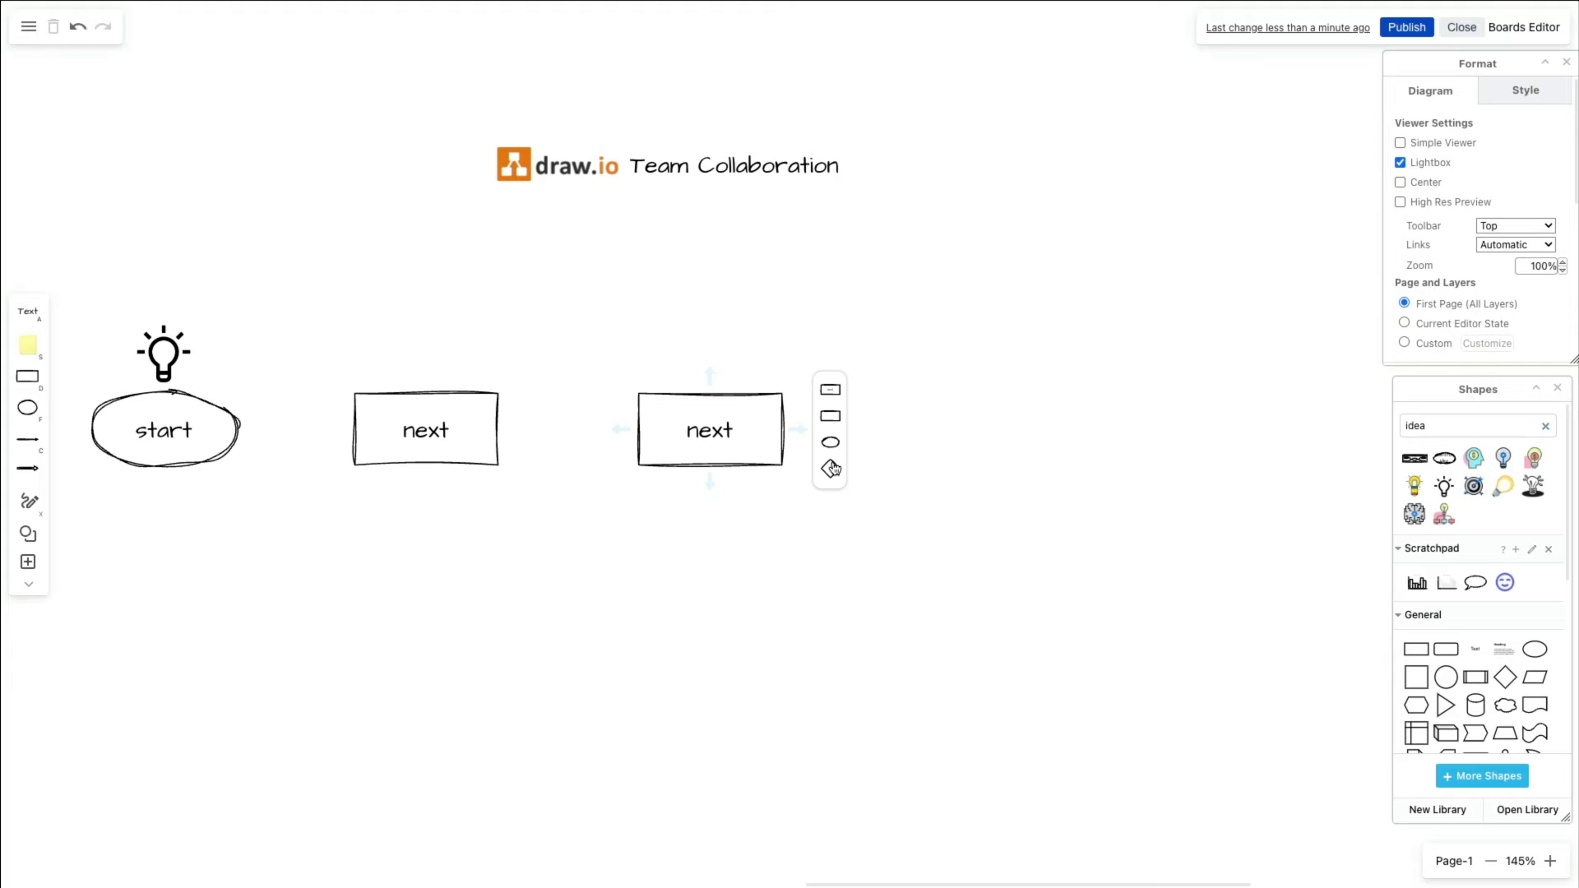
pyautogui.click(831, 469)
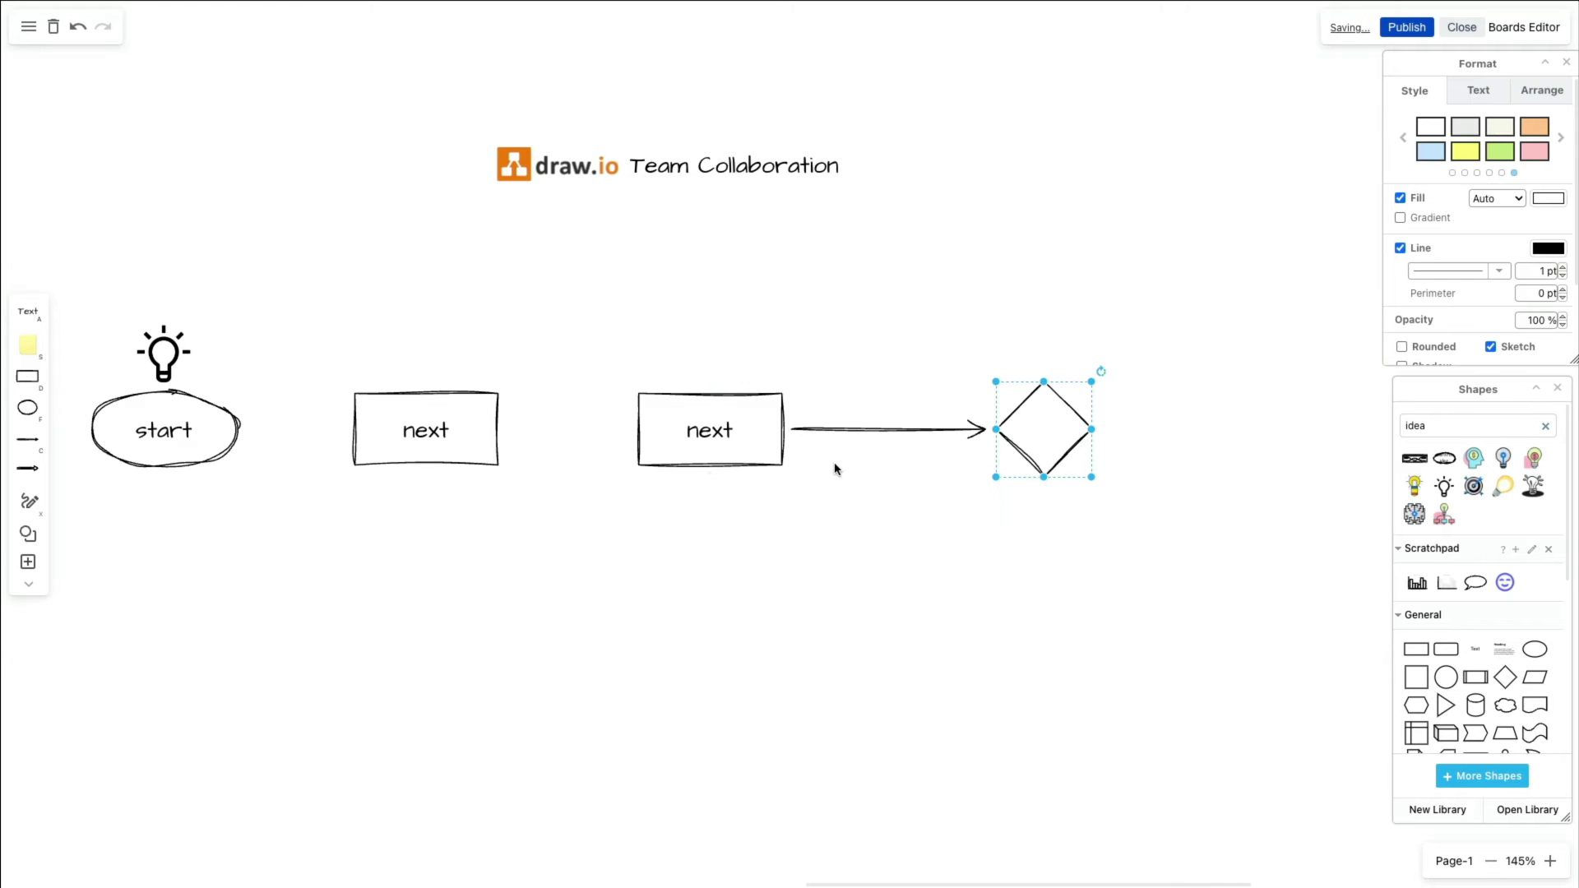
pyautogui.click(1115, 437)
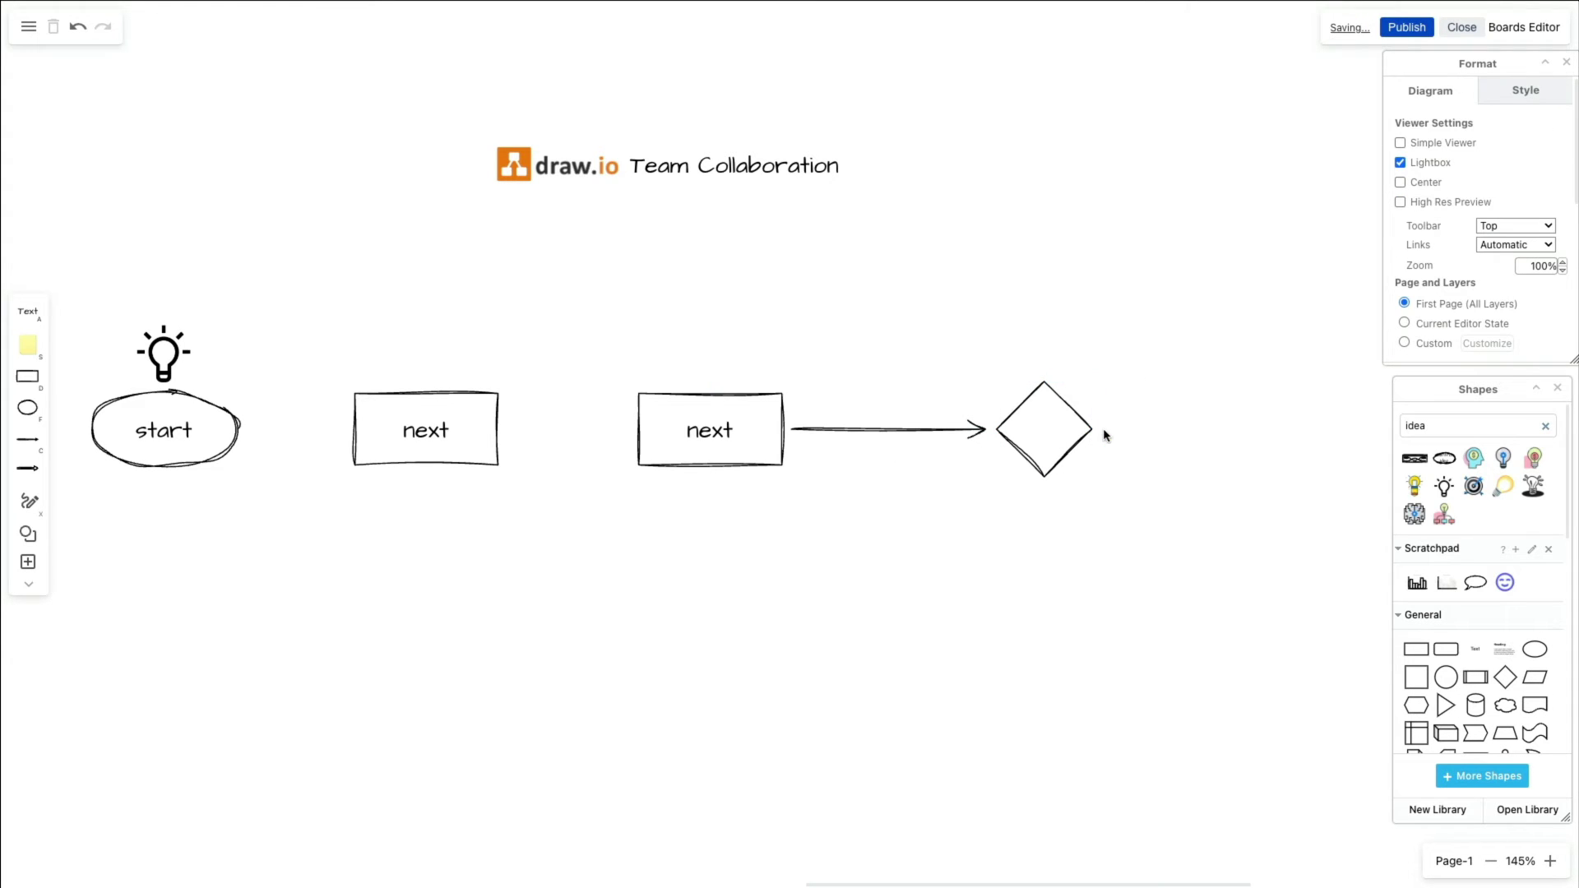
pyautogui.click(1185, 434)
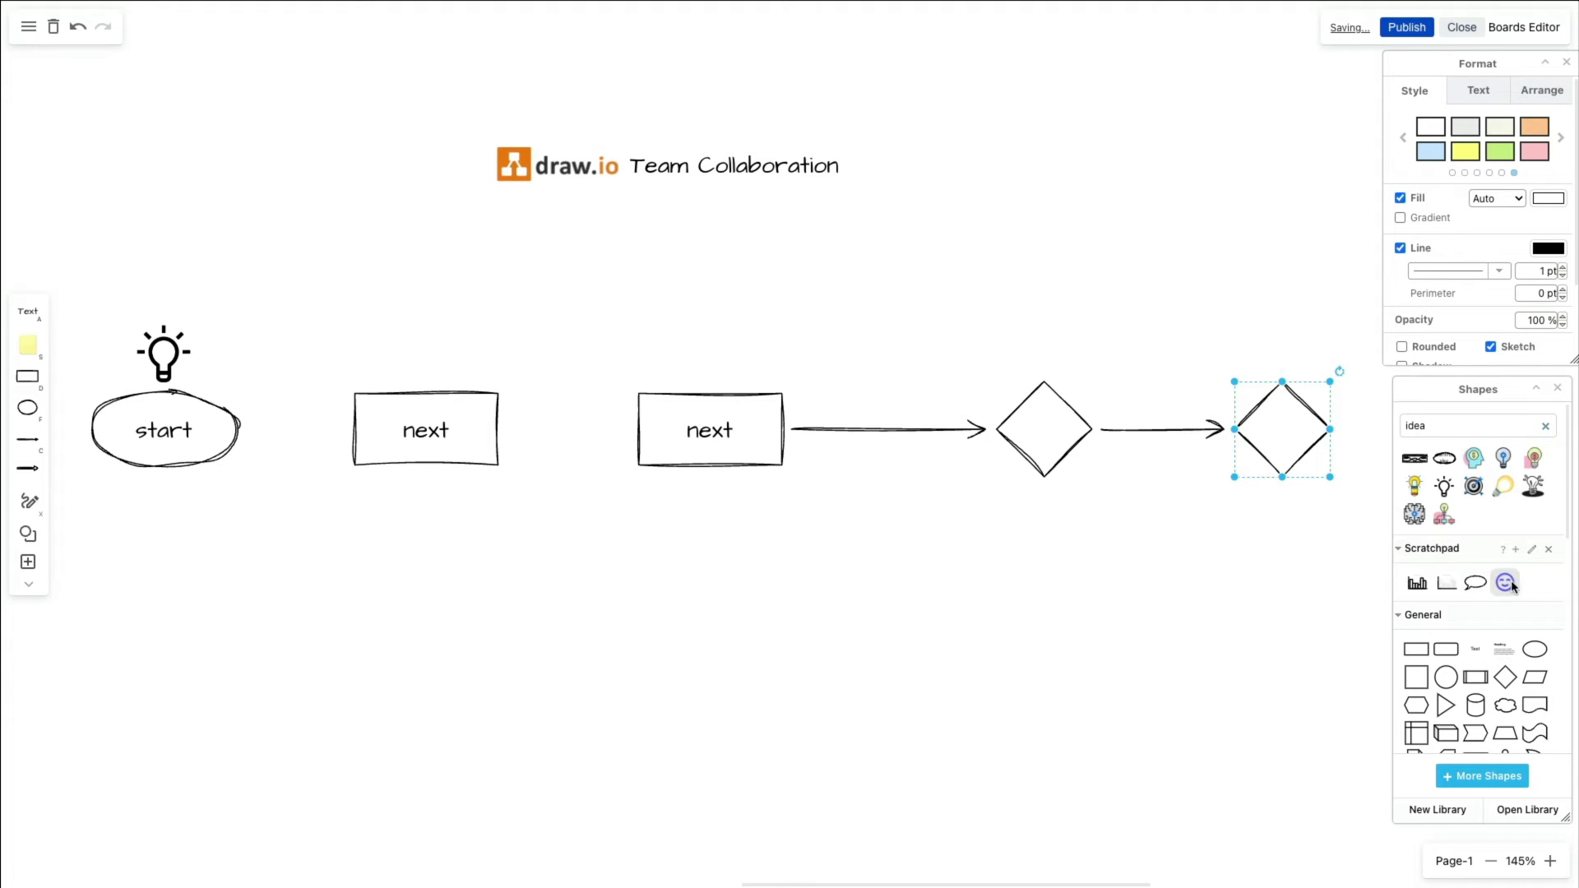
# Step: Attach a terminator shape below the second diamond with a connecting arrow
pyautogui.scroll(-5, 1545, 600)
pyautogui.scroll(-2, 1545, 600)
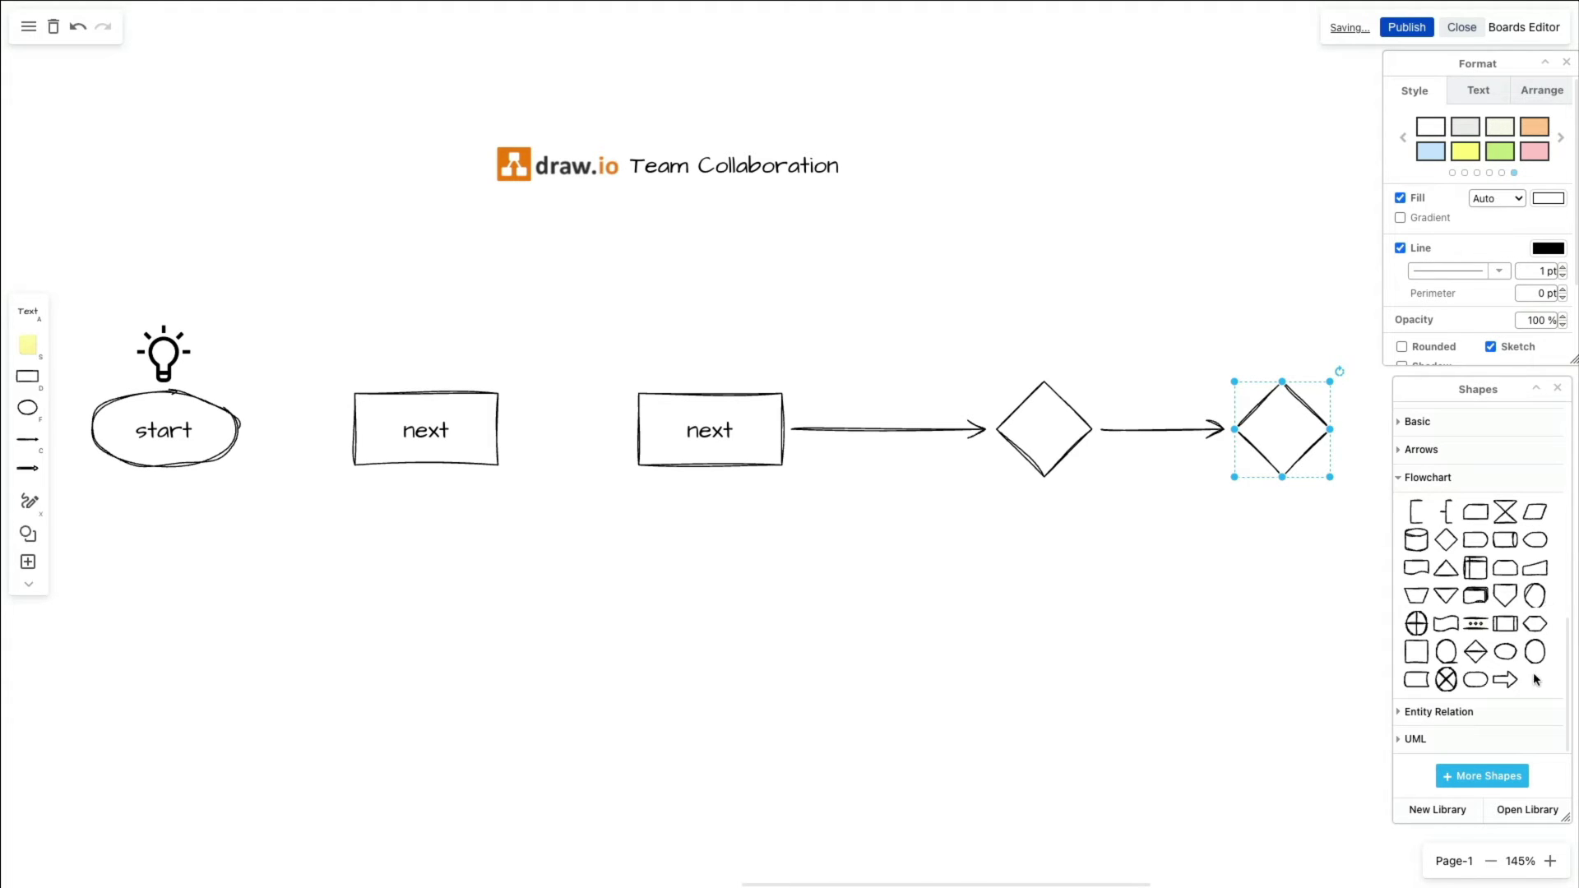
pyautogui.moveTo(1505, 679); pyautogui.dragTo(1281, 493)
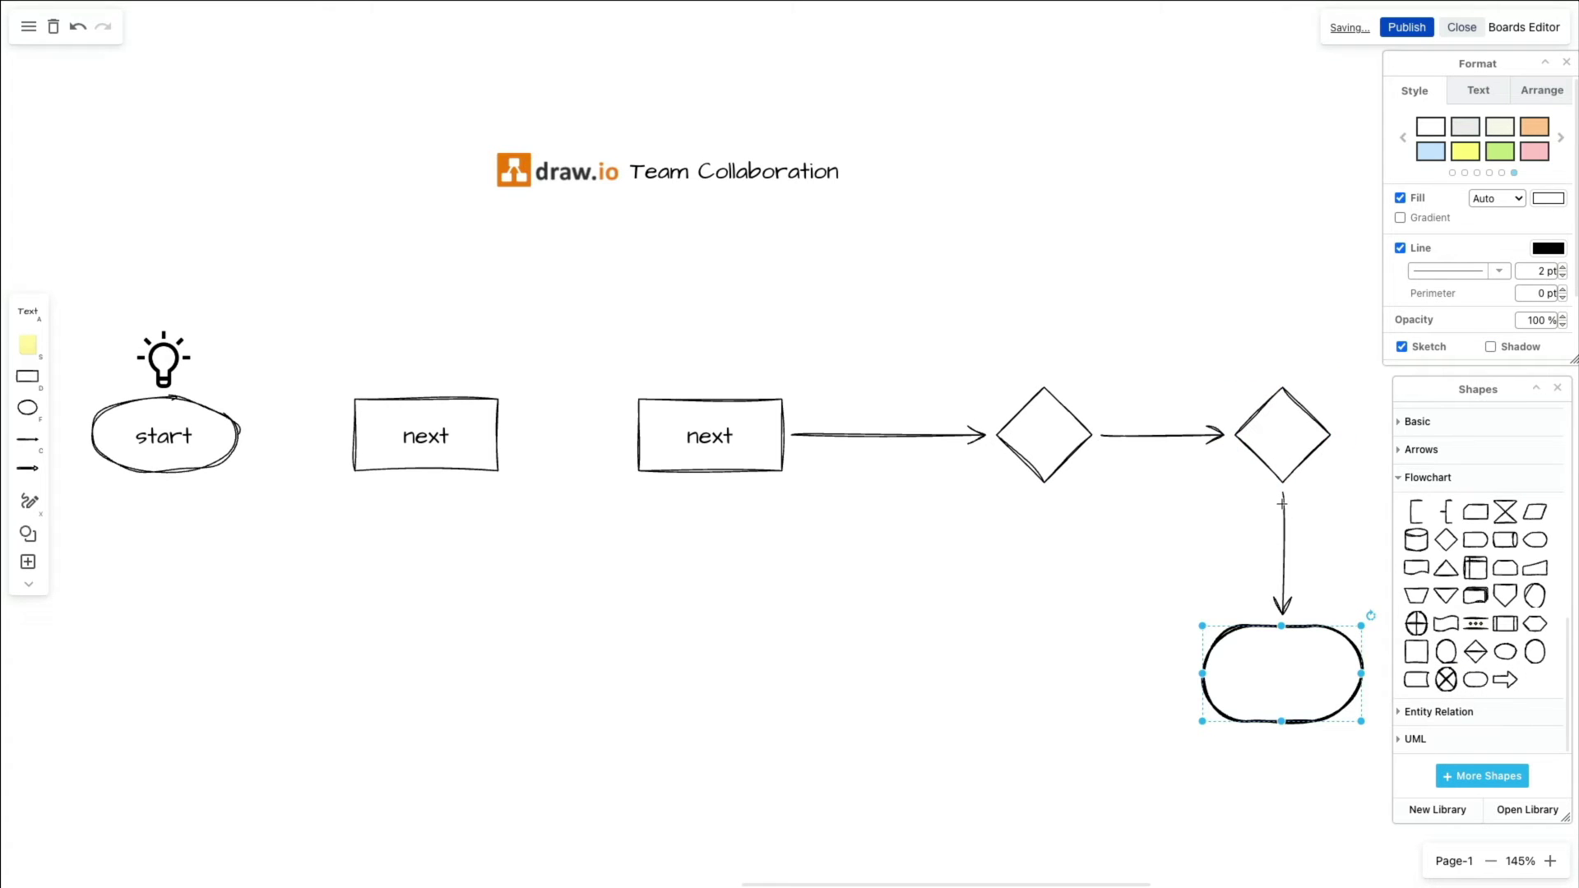
pyautogui.click(1147, 548)
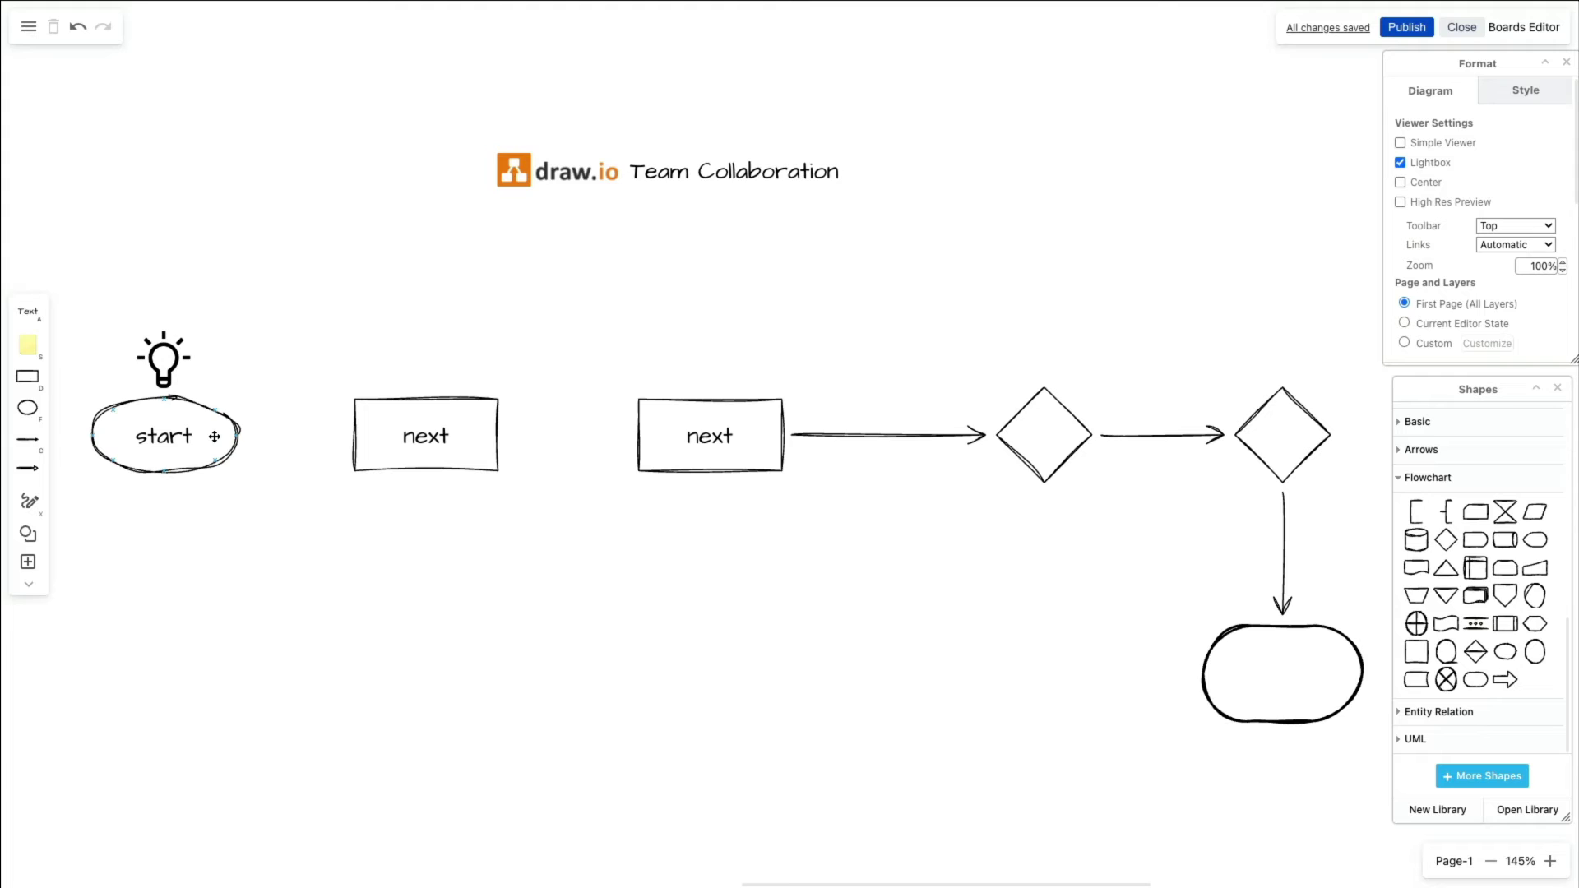
# Step: Connect start to the first next box and the two next boxes, then move start and its bulb above
pyautogui.moveTo(242, 436)
pyautogui.moveTo(249, 440); pyautogui.dragTo(381, 437)
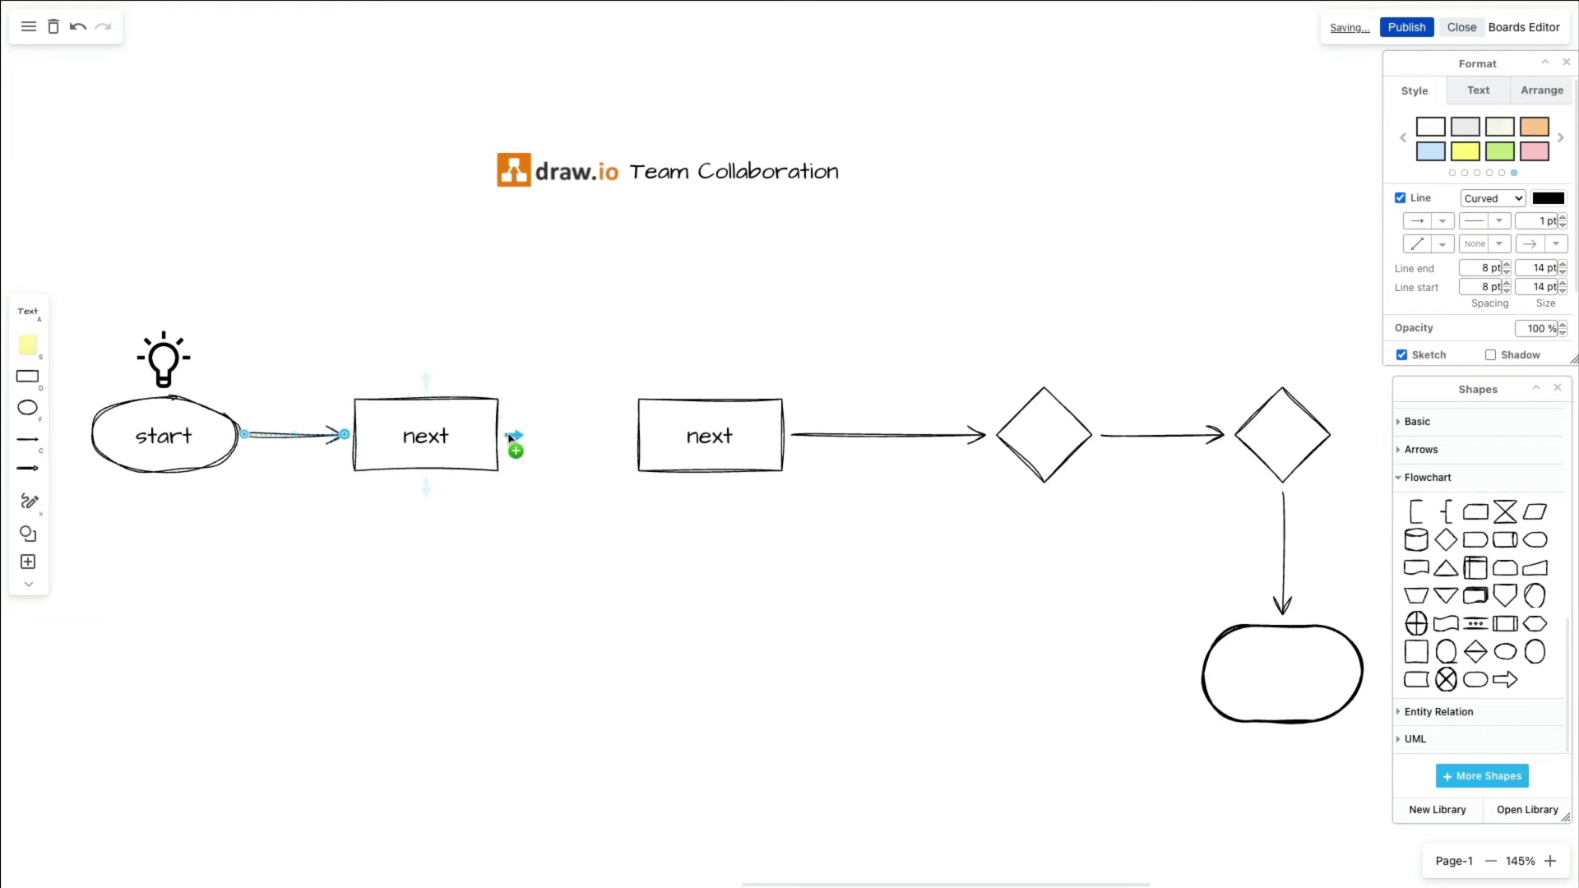
pyautogui.moveTo(506, 436); pyautogui.dragTo(658, 431)
pyautogui.moveTo(82, 312); pyautogui.dragTo(236, 518)
pyautogui.moveTo(200, 451); pyautogui.dragTo(461, 303)
pyautogui.click(298, 346)
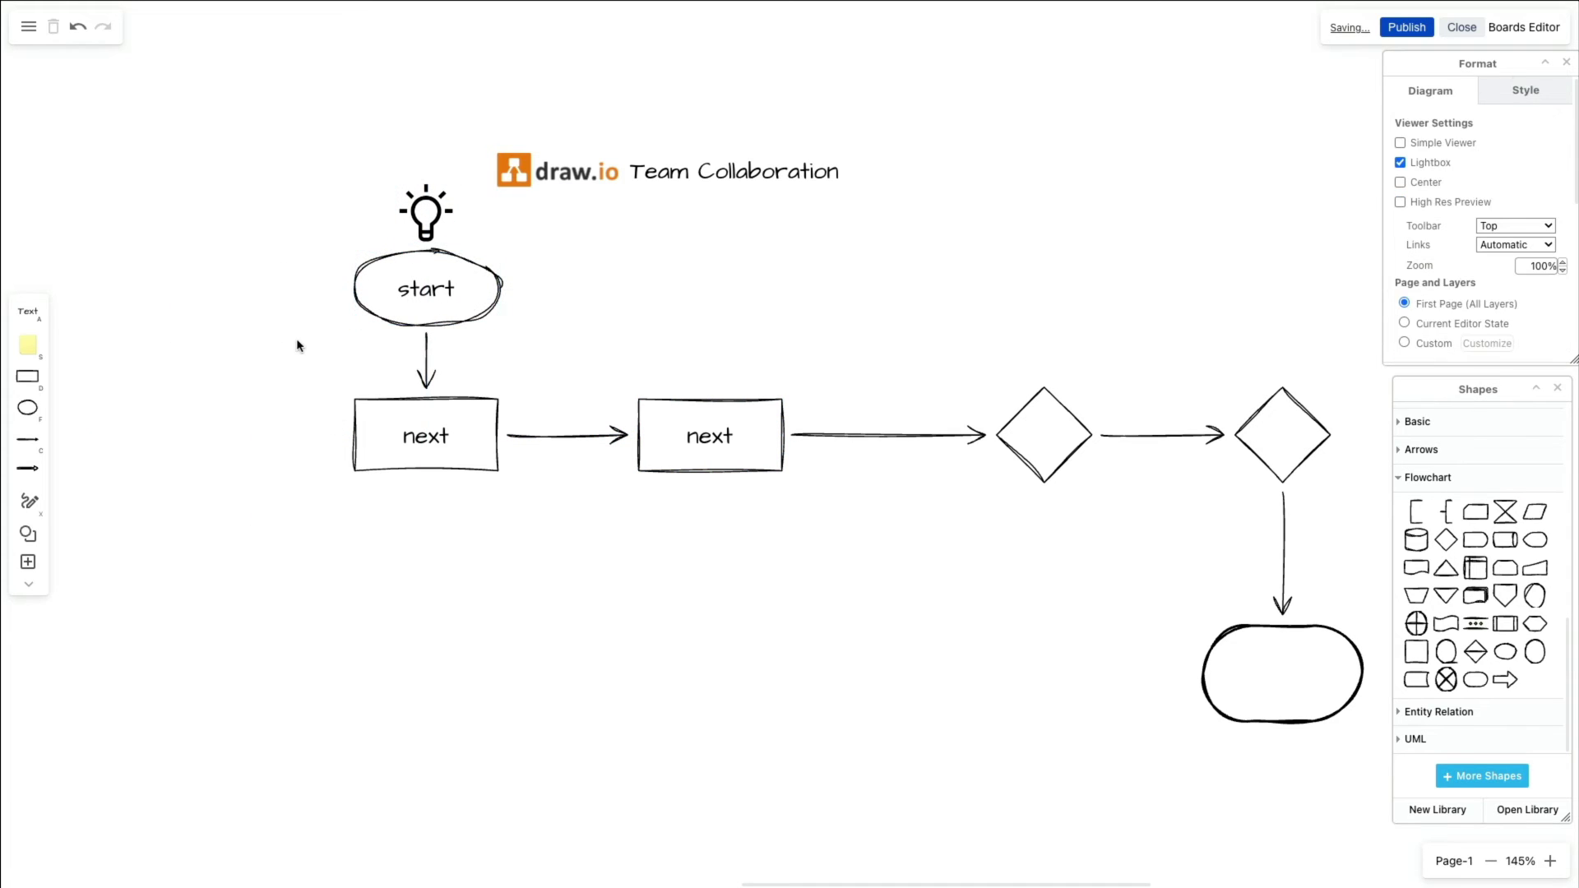
# Step: Give the start ellipse a green style preset
pyautogui.hscroll(2, 729, 561)
pyautogui.click(389, 300)
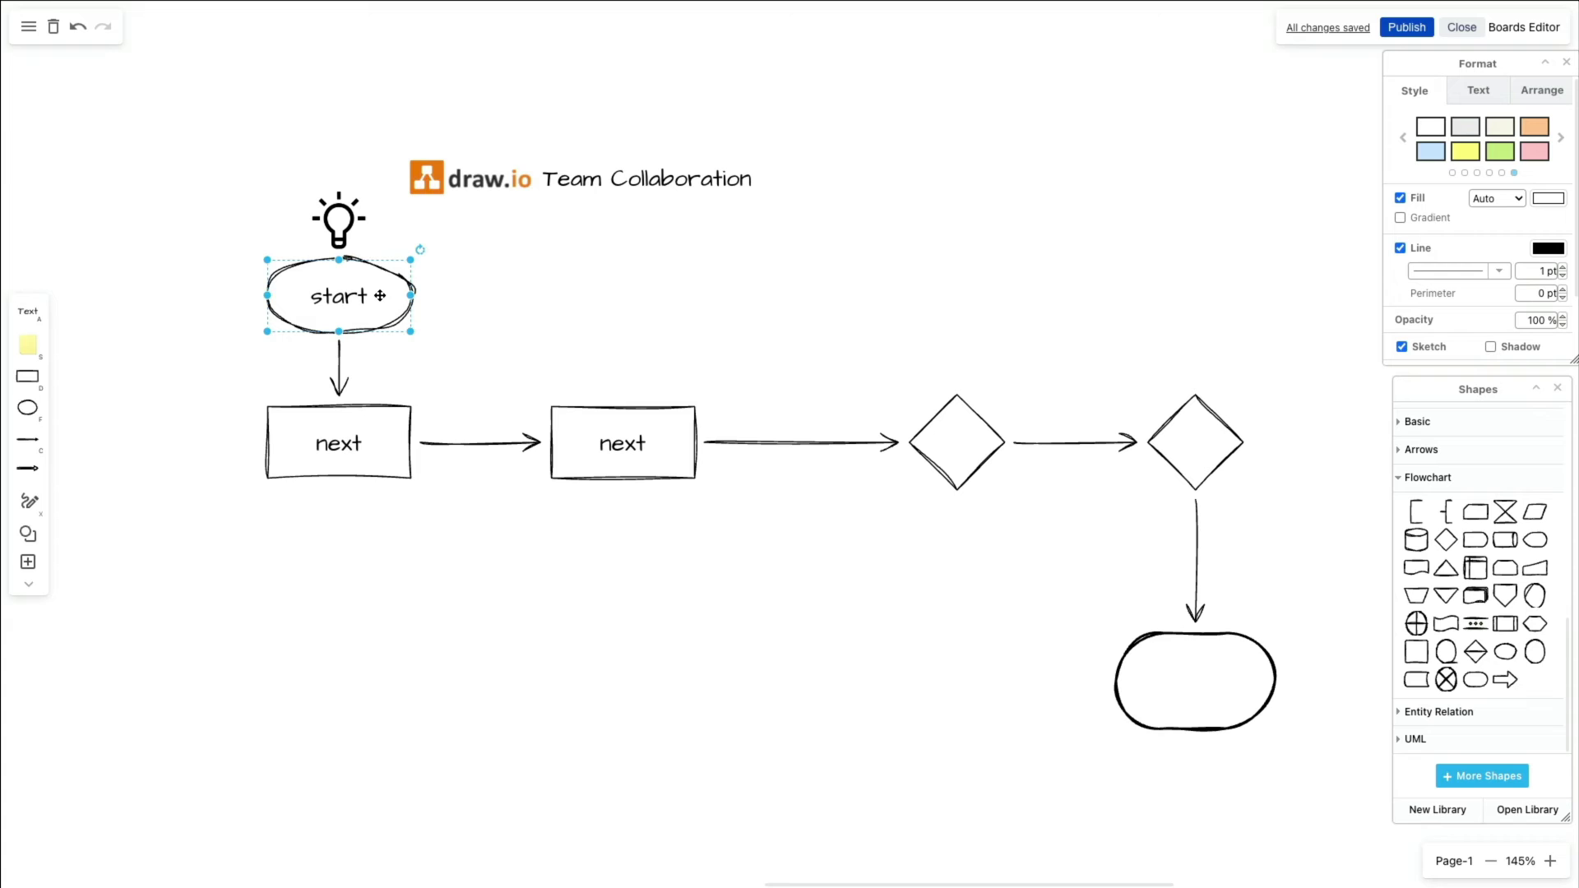
pyautogui.click(1560, 137)
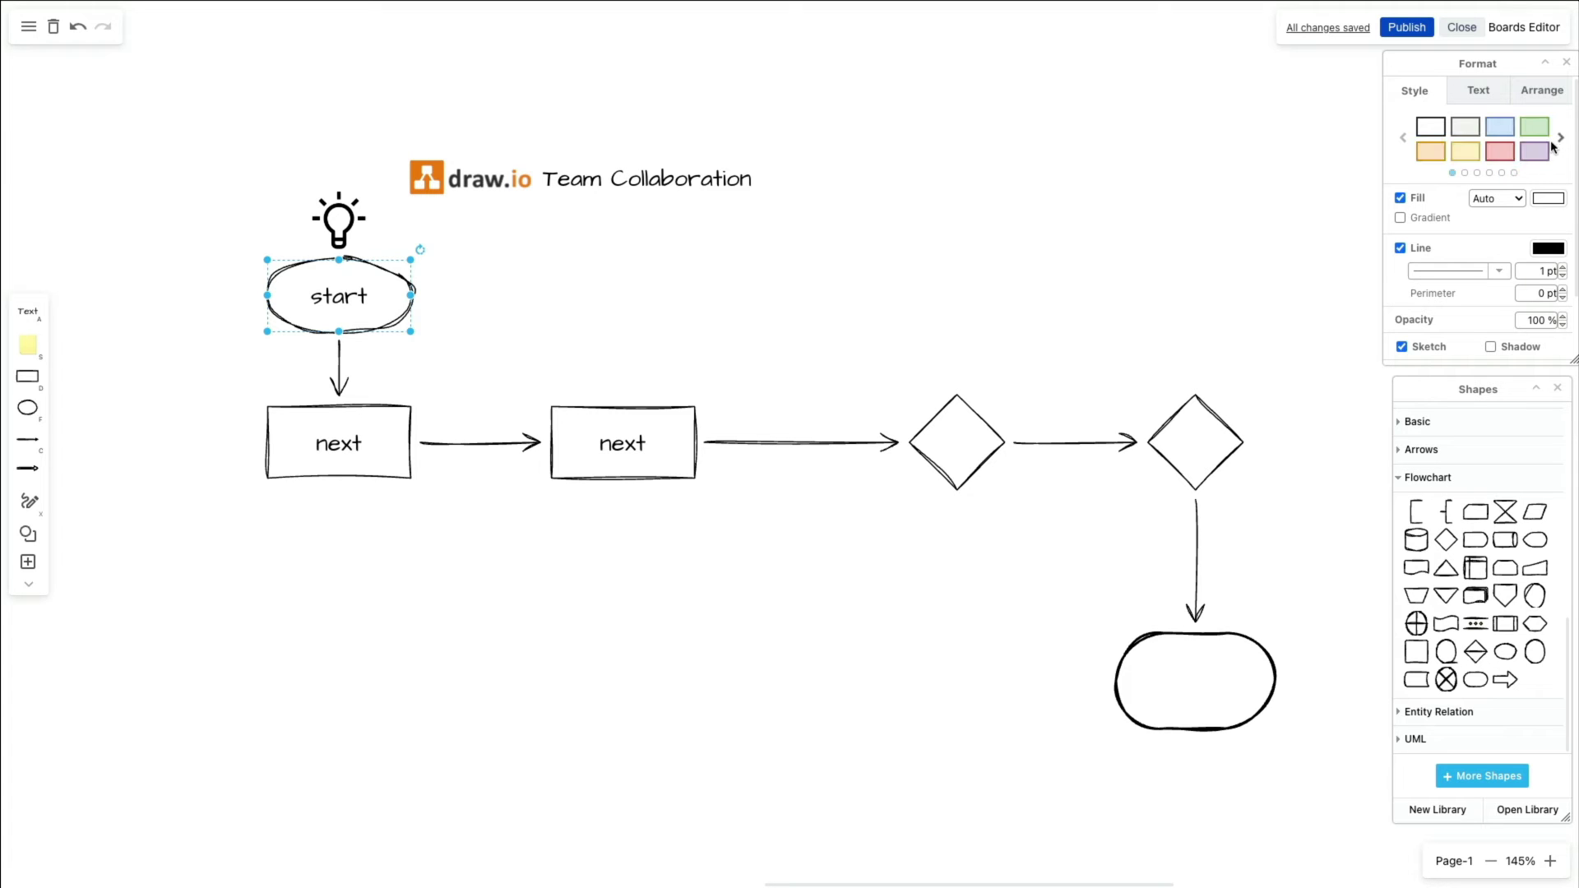
pyautogui.click(1535, 126)
# Step: Give both next boxes a light blue style preset
pyautogui.click(390, 426)
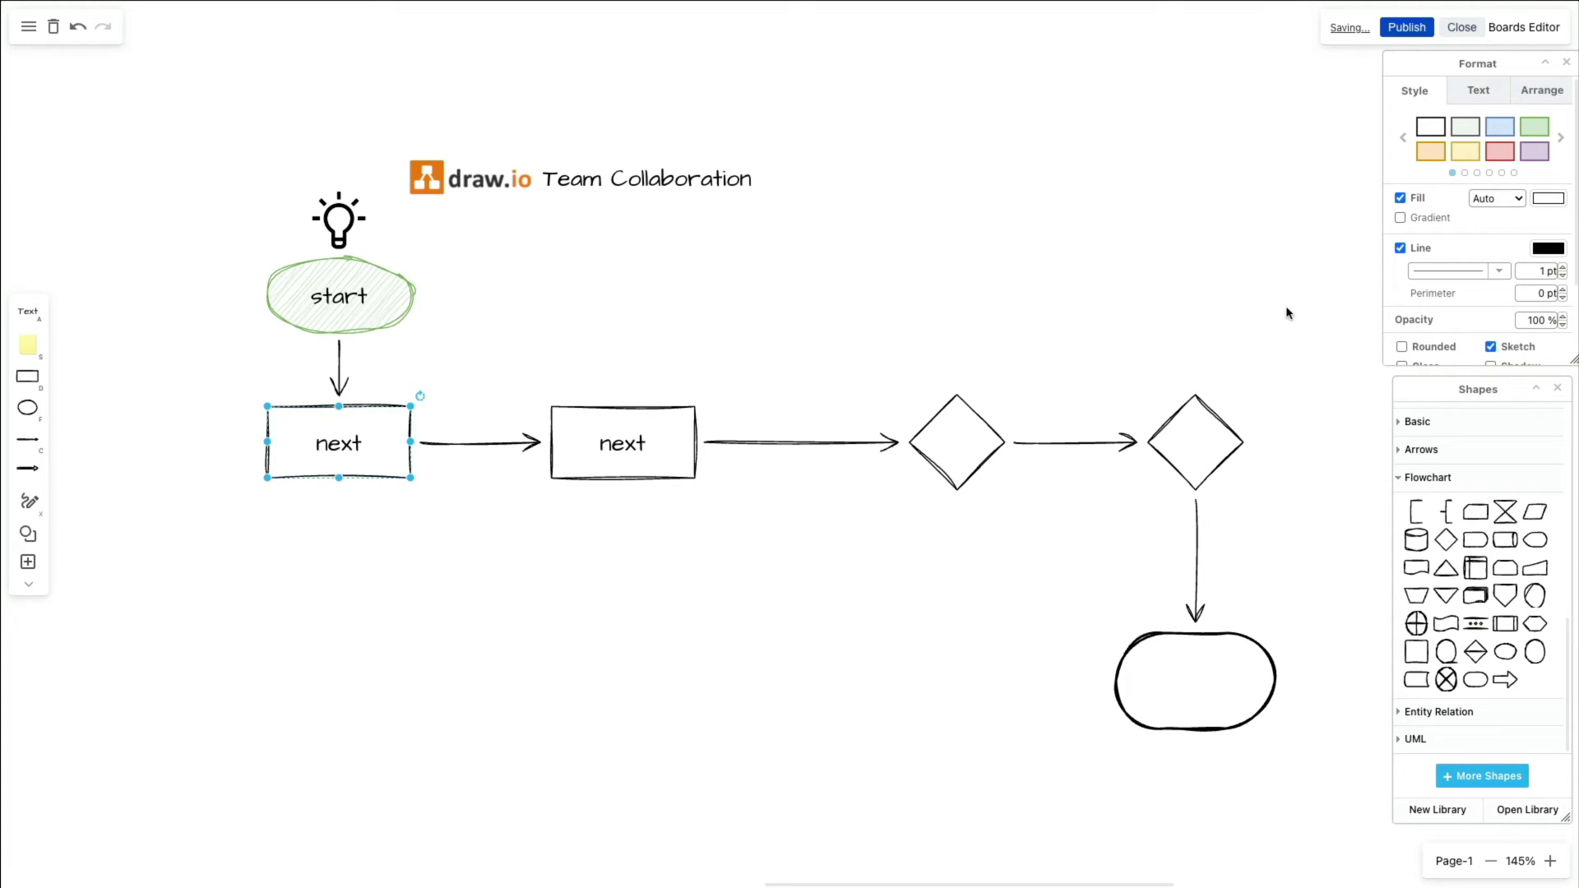
pyautogui.click(1490, 142)
pyautogui.click(675, 420)
pyautogui.click(1491, 135)
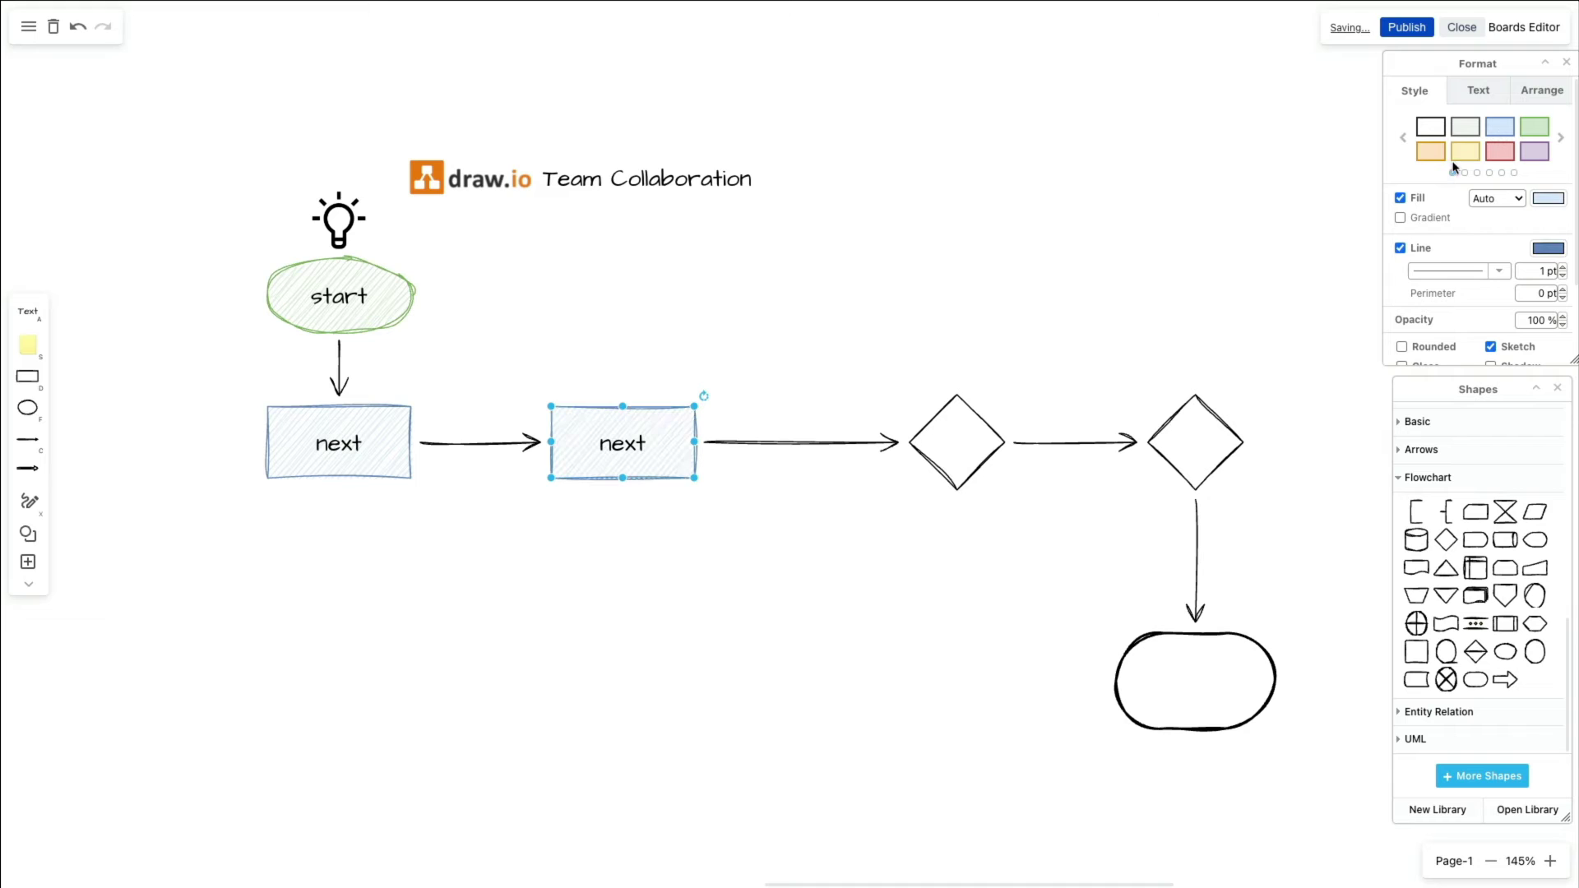
# Step: Make both diamonds golden yellow and the end terminator red
pyautogui.click(967, 434)
pyautogui.click(1430, 150)
pyautogui.click(1207, 440)
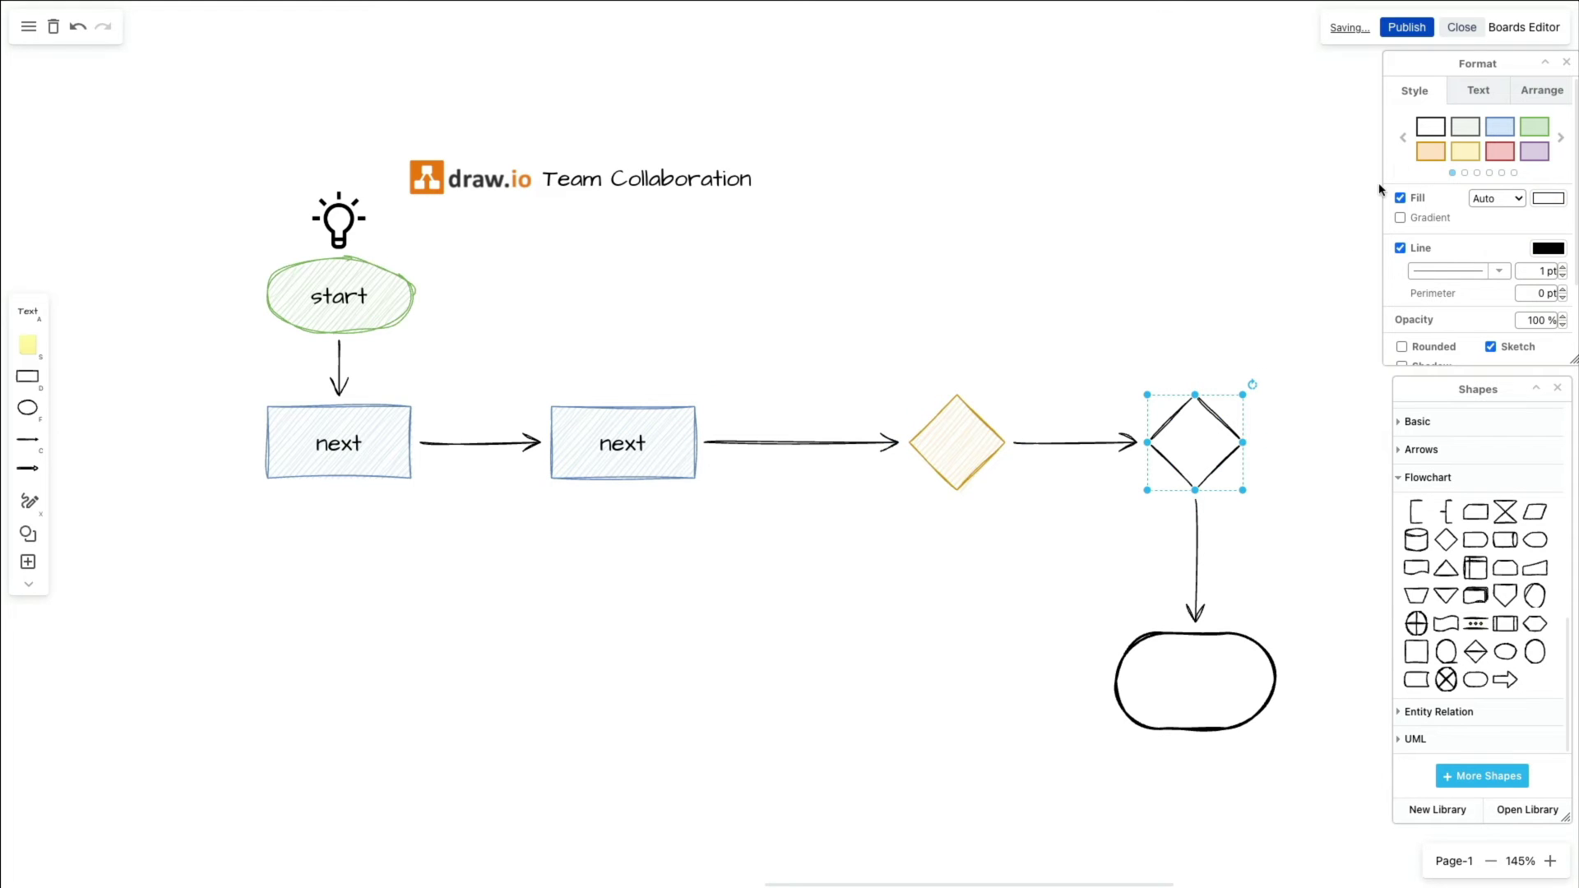
pyautogui.click(1430, 150)
pyautogui.click(1210, 660)
pyautogui.click(1497, 154)
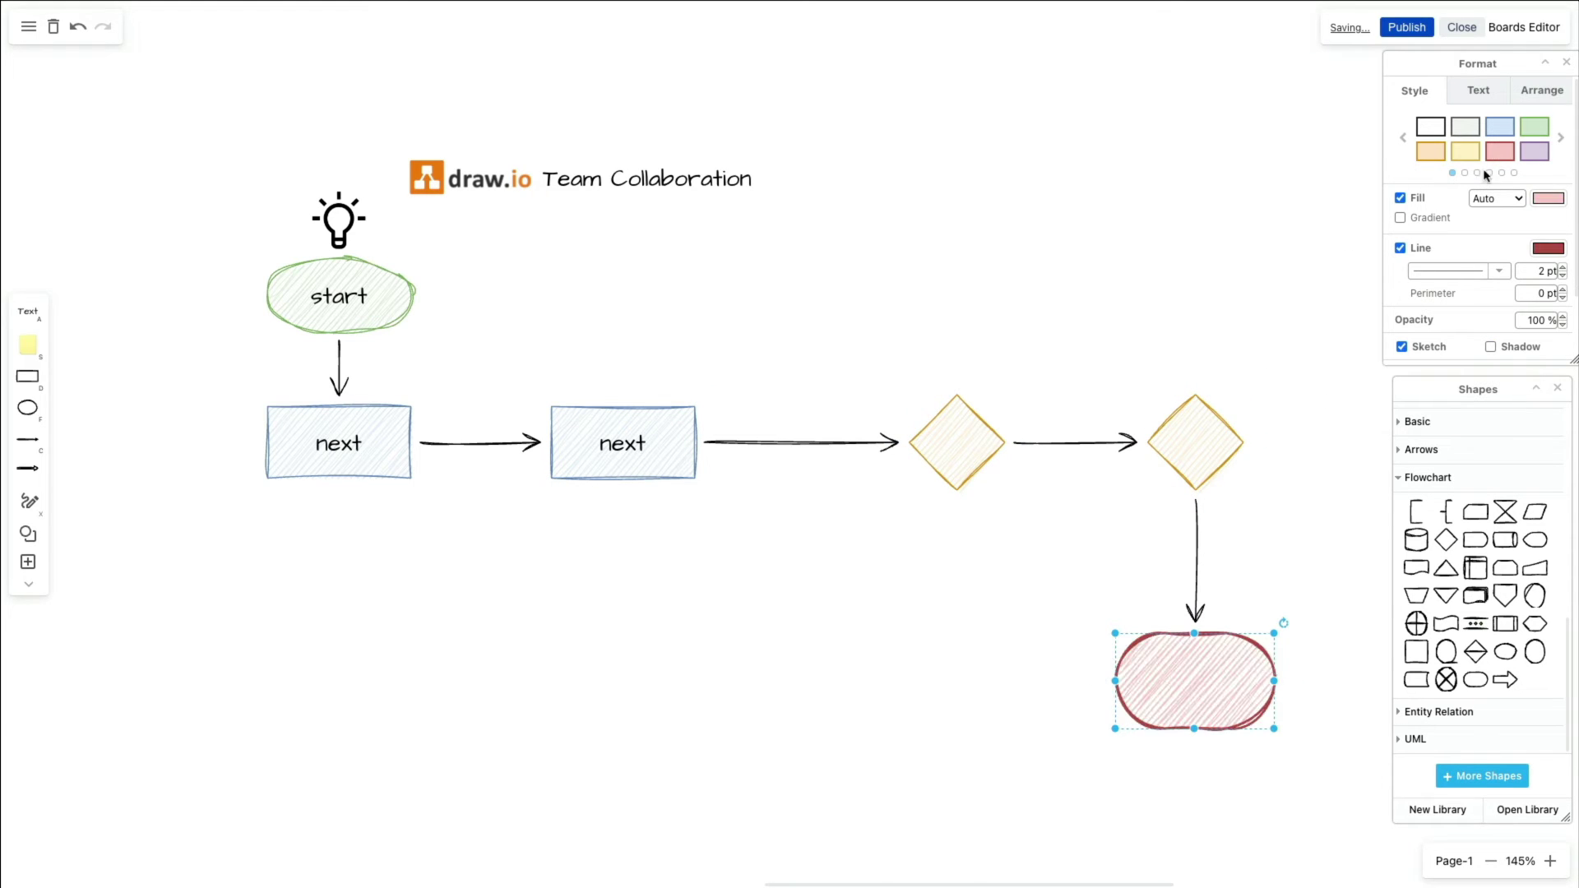
pyautogui.click(825, 597)
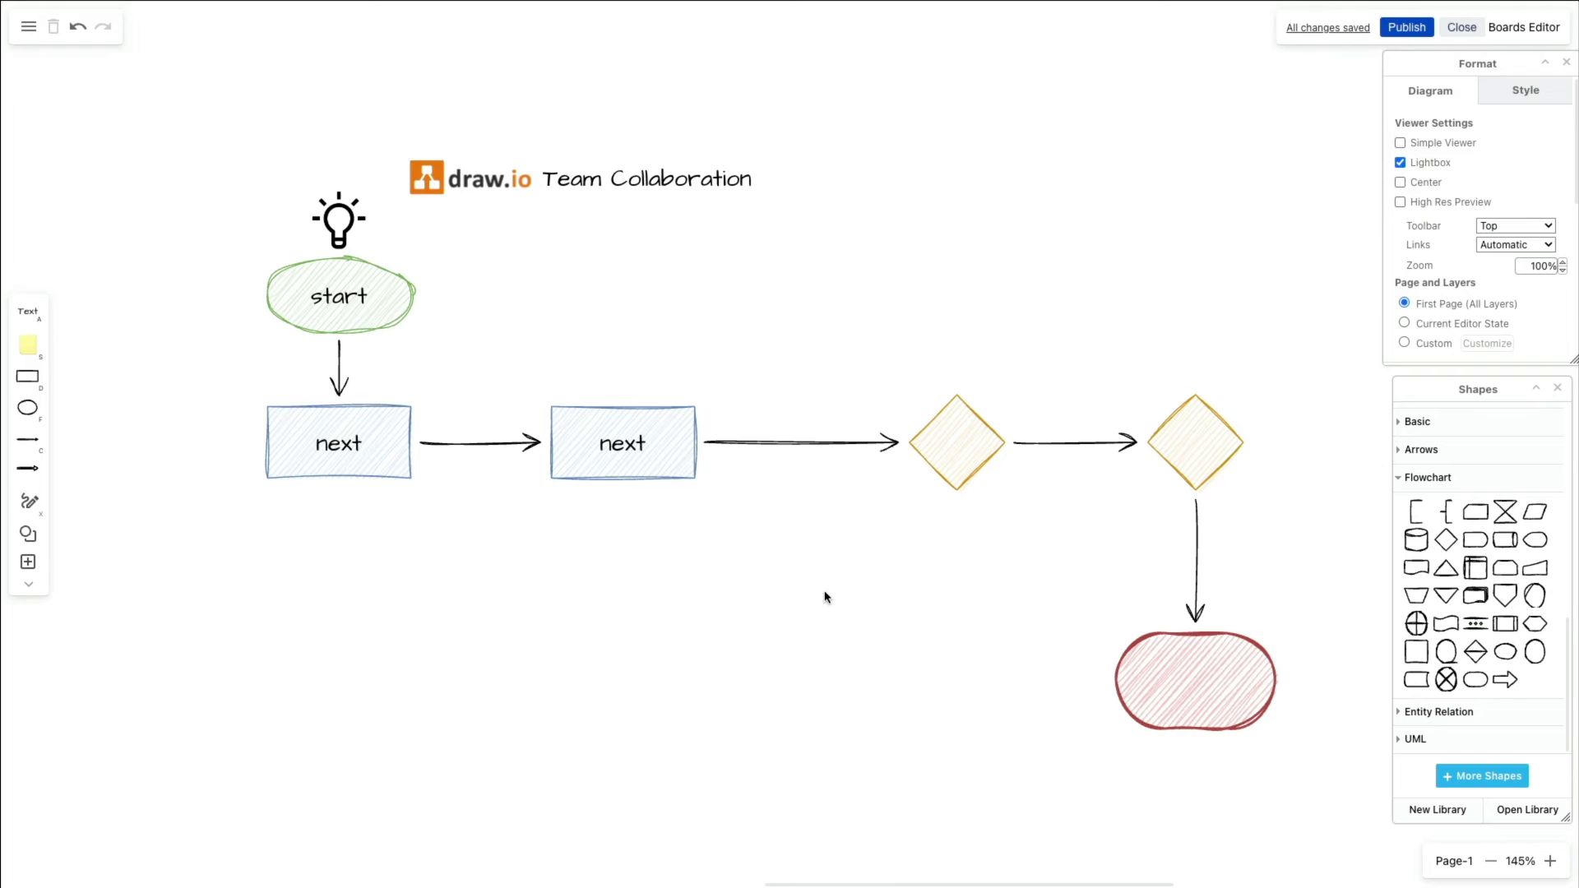
# Step: Round the diagram's corners and give all shapes and connectors a 3 pt line width
pyautogui.click(1546, 103)
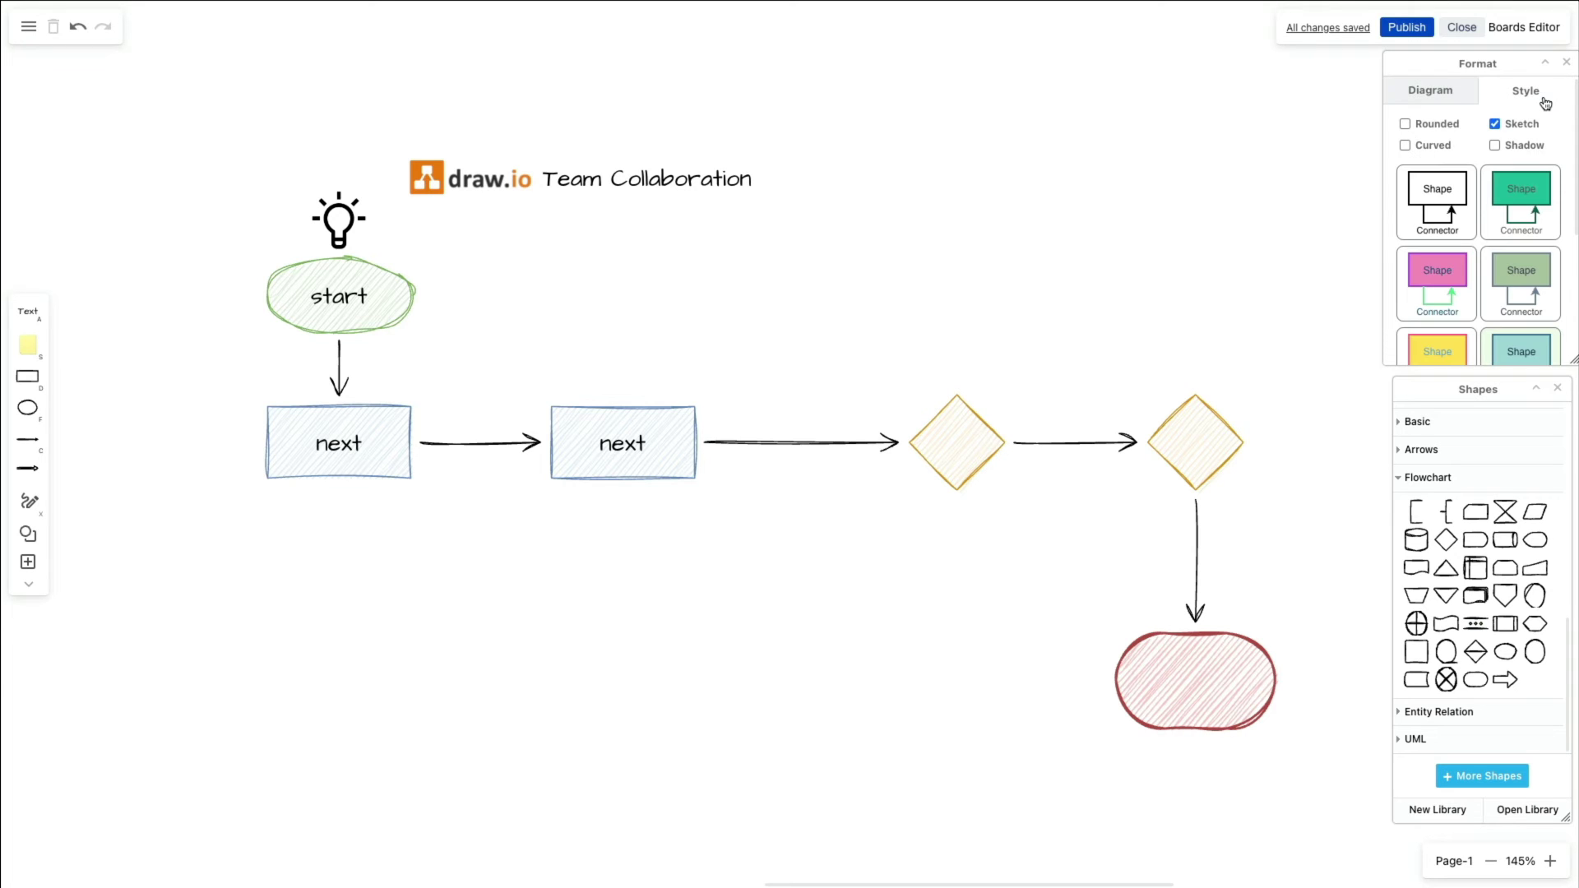
pyautogui.click(1406, 125)
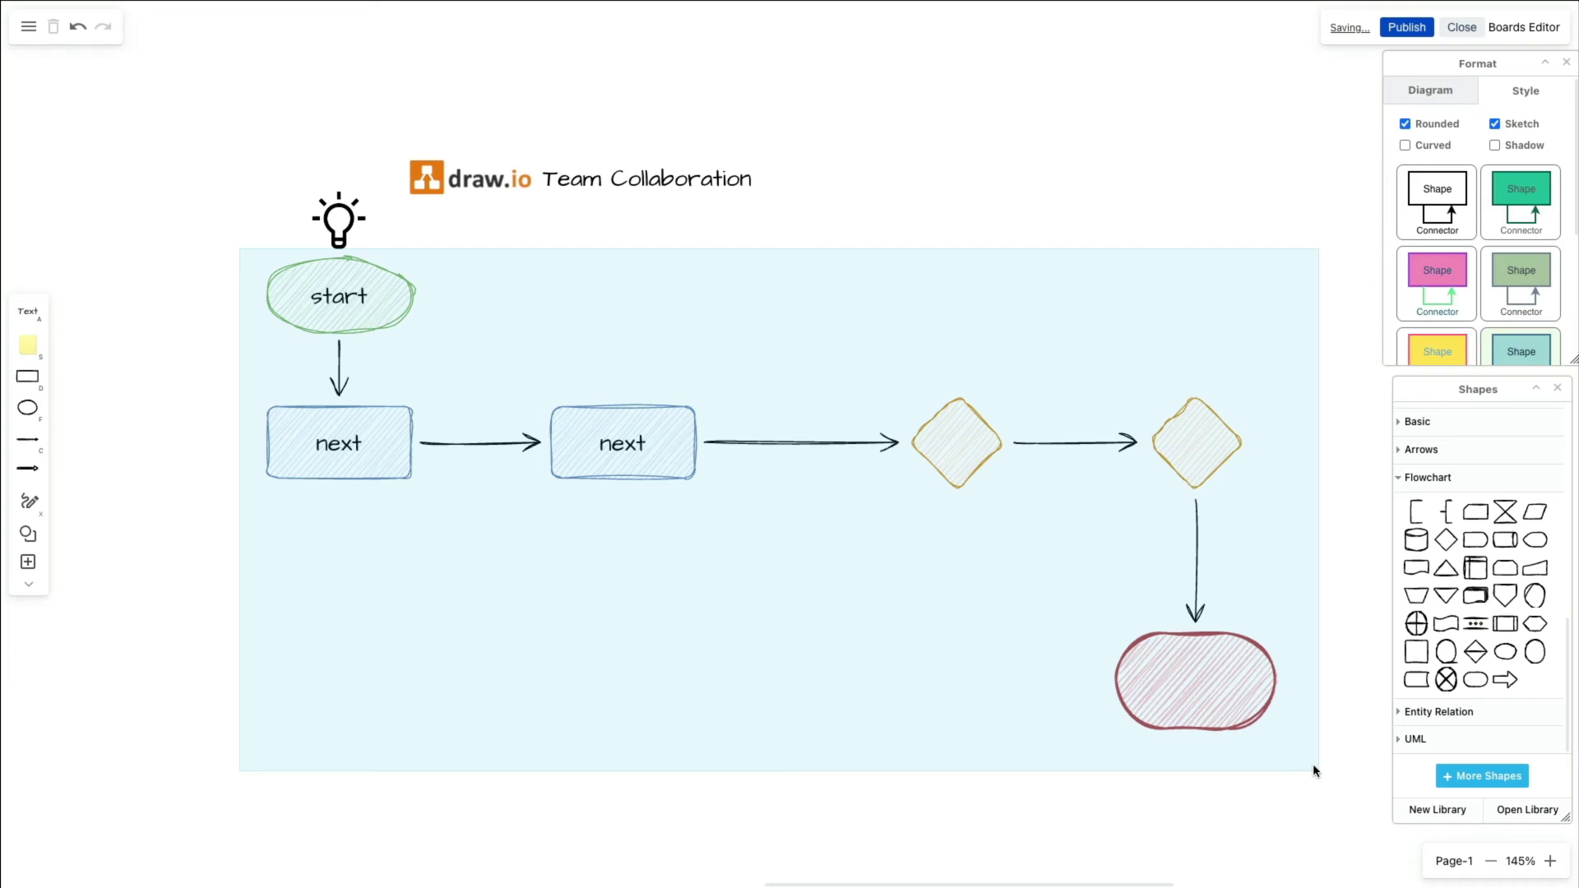
pyautogui.moveTo(241, 253); pyautogui.dragTo(1313, 763)
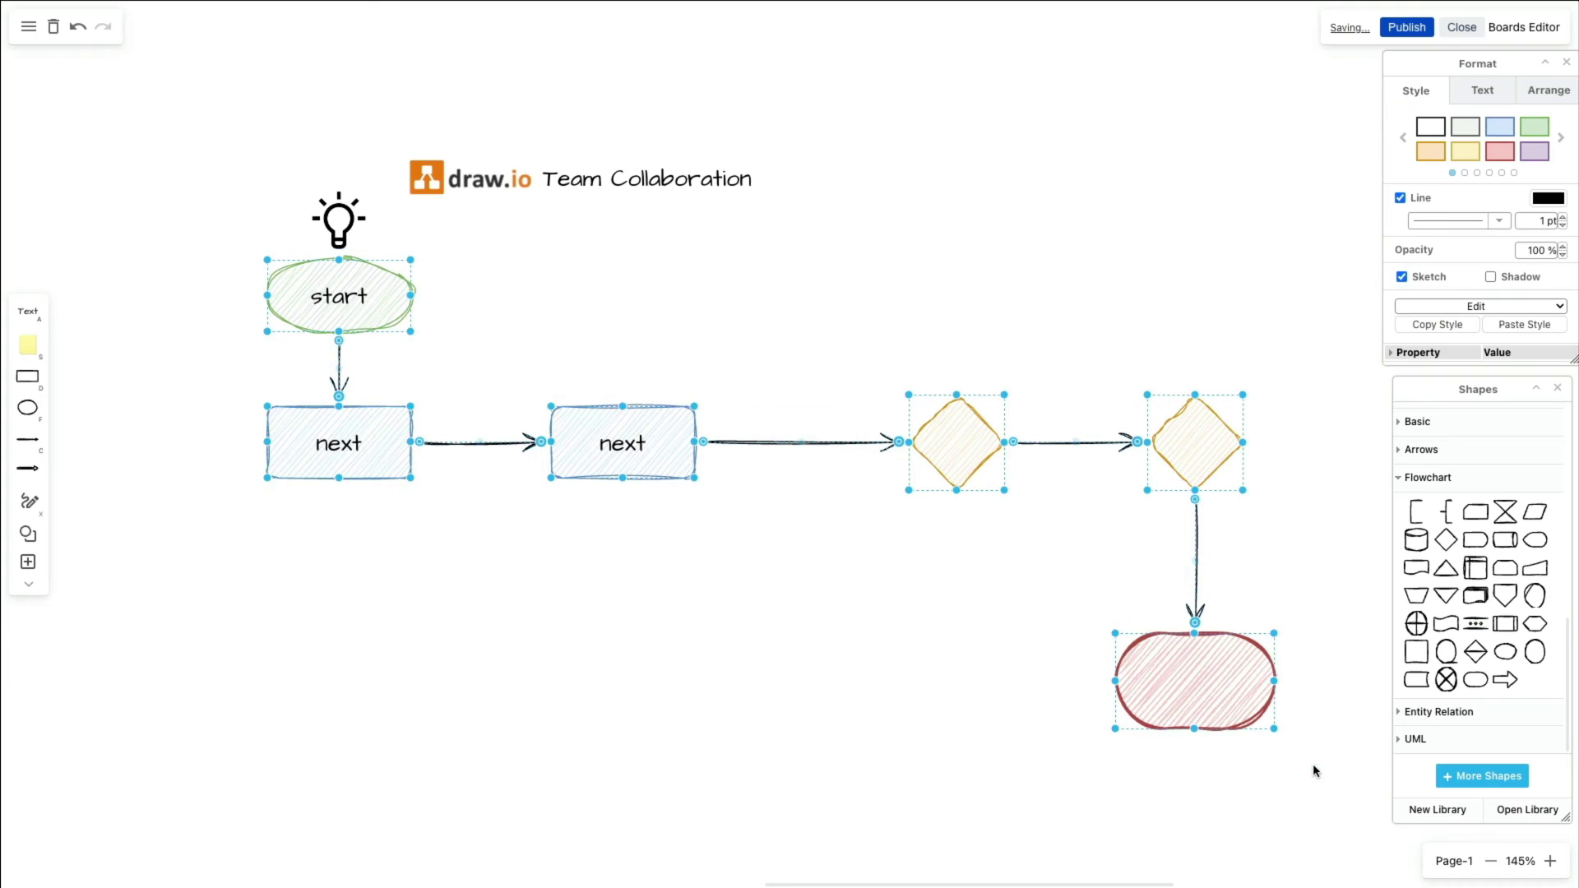
pyautogui.click(1562, 219)
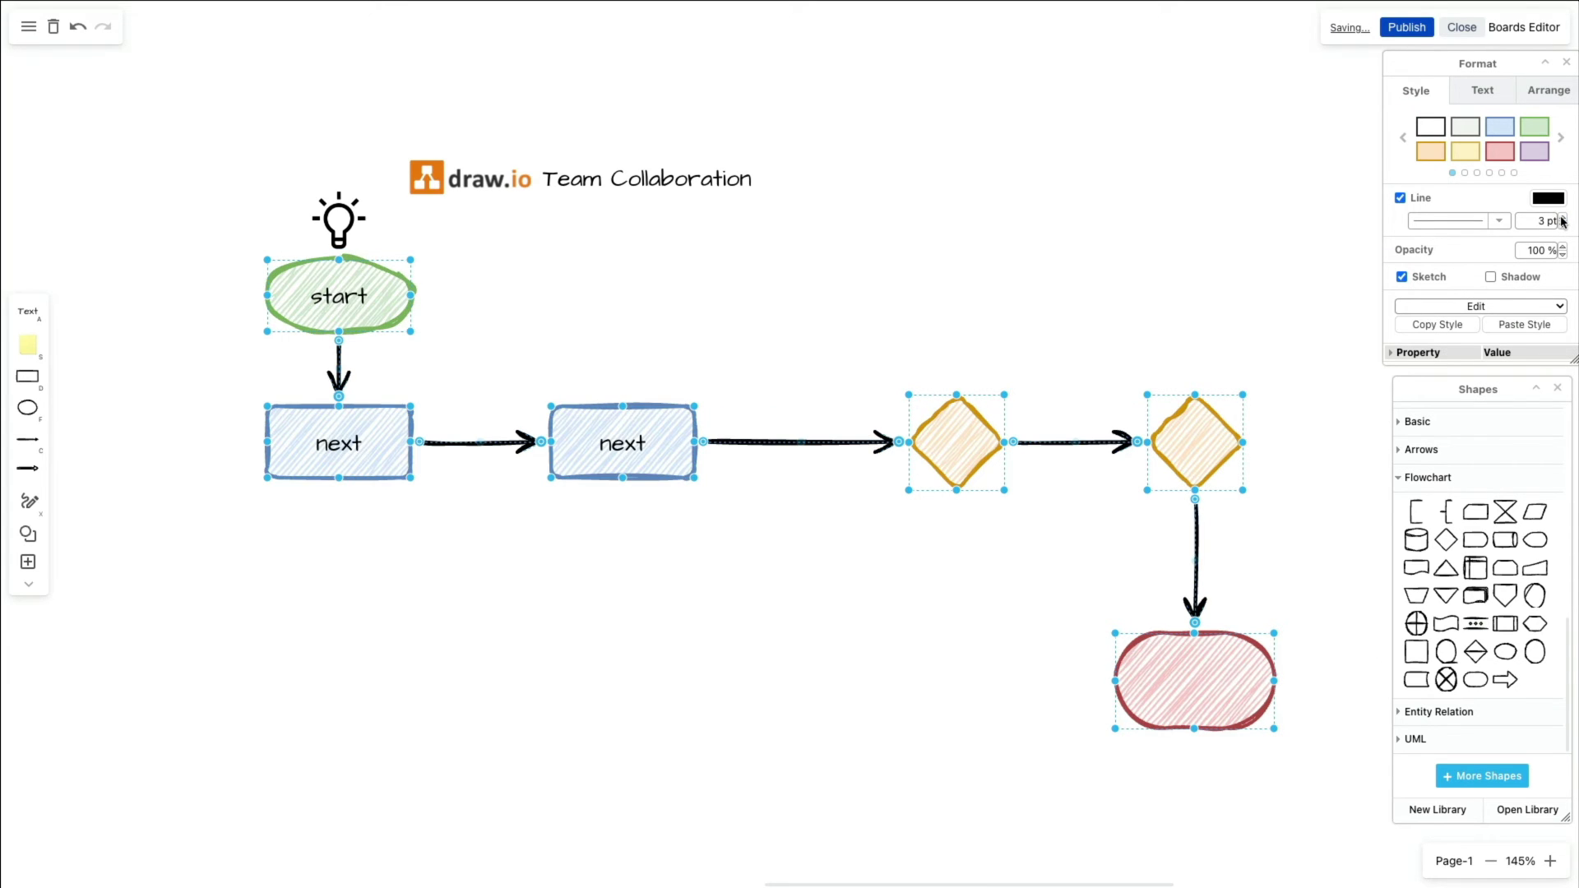
pyautogui.click(1334, 264)
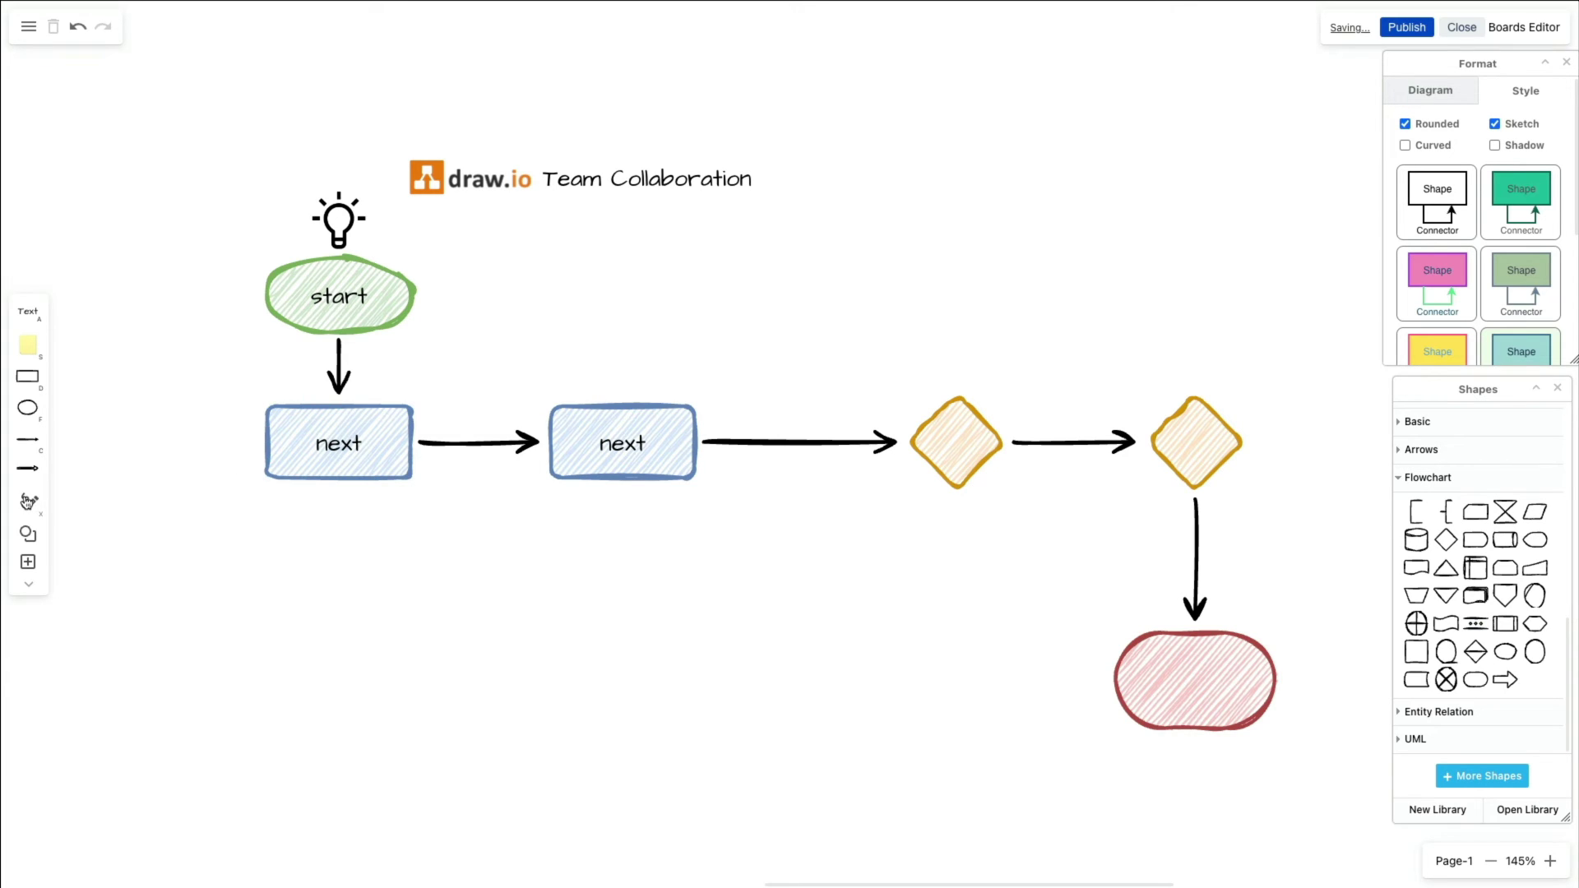
# Step: Freehand-draw a thick underline beneath the title and an upright exclamation stroke after it
pyautogui.click(28, 500)
pyautogui.moveTo(415, 210); pyautogui.dragTo(600, 238)
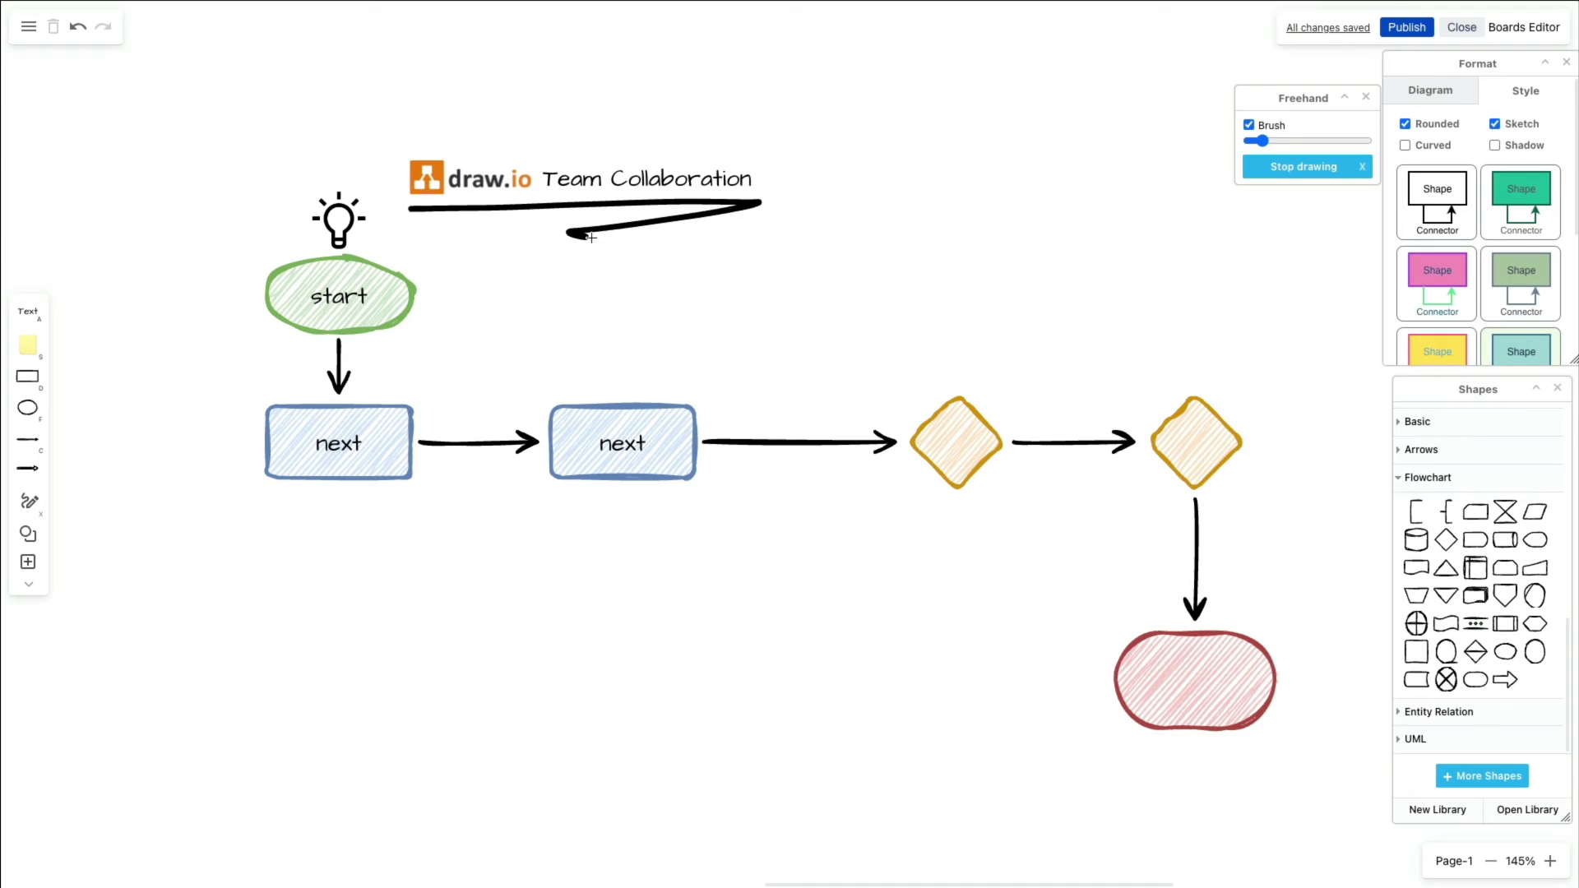
pyautogui.moveTo(792, 140); pyautogui.dragTo(768, 186)
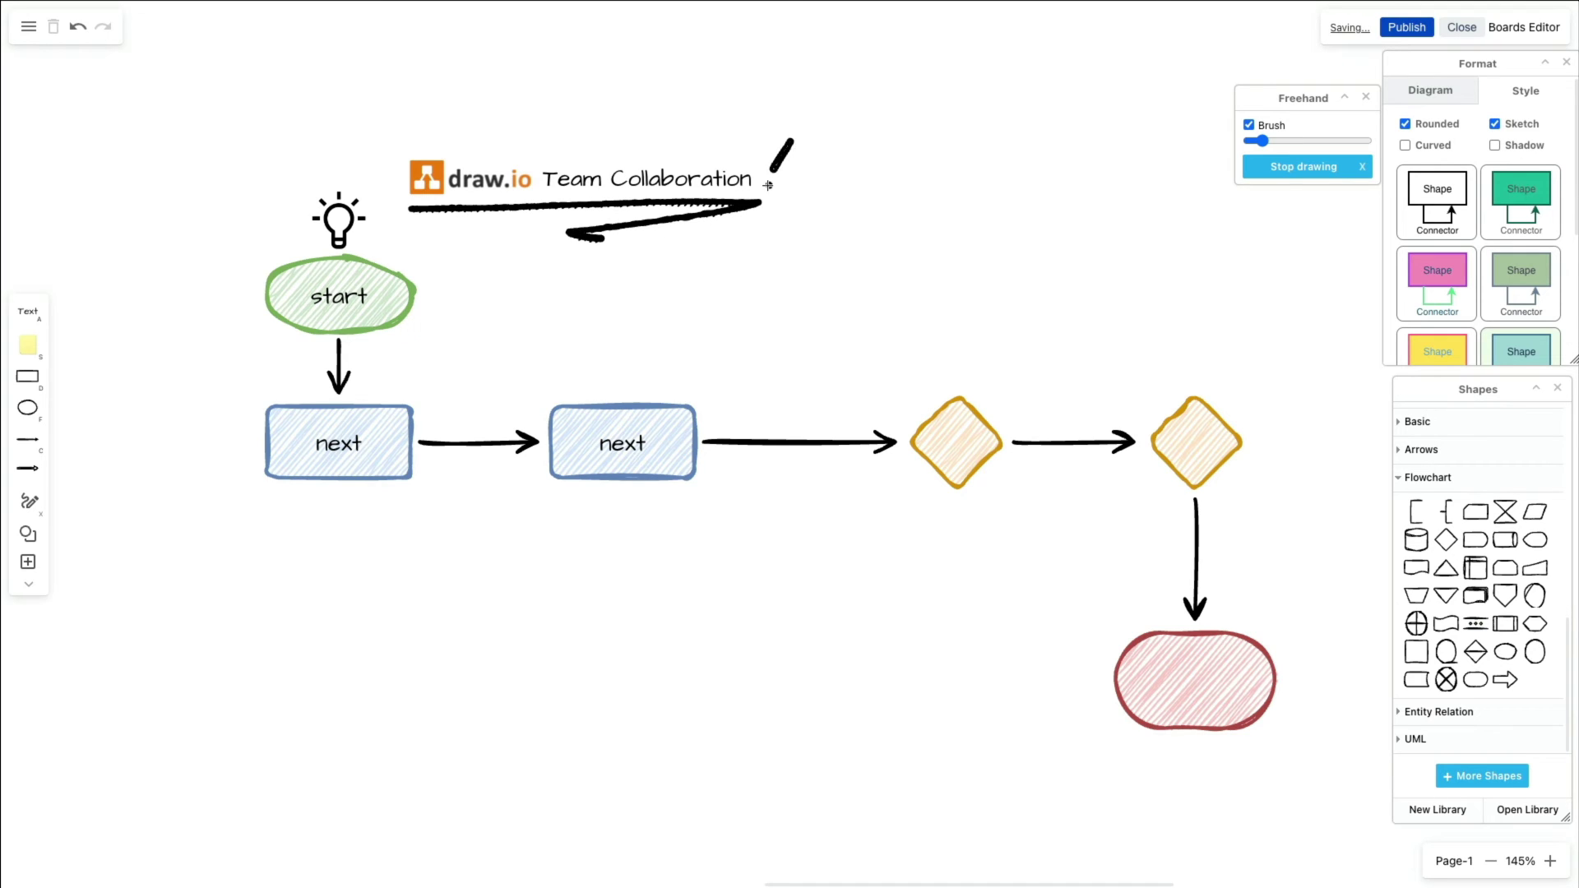
pyautogui.click(1297, 178)
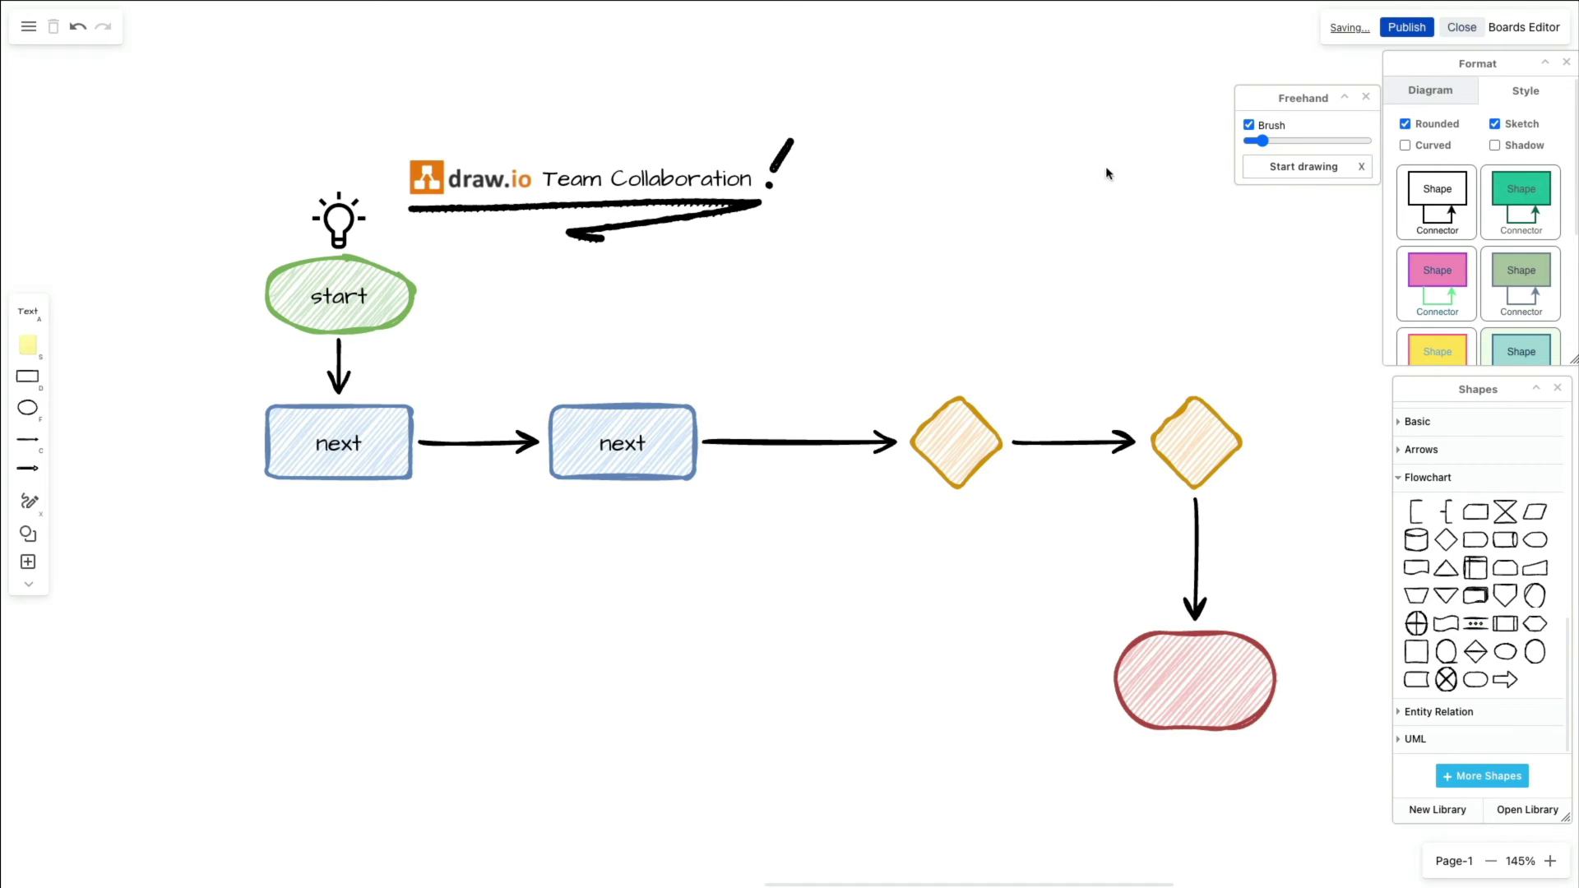
pyautogui.click(779, 164)
pyautogui.moveTo(787, 130); pyautogui.dragTo(779, 123)
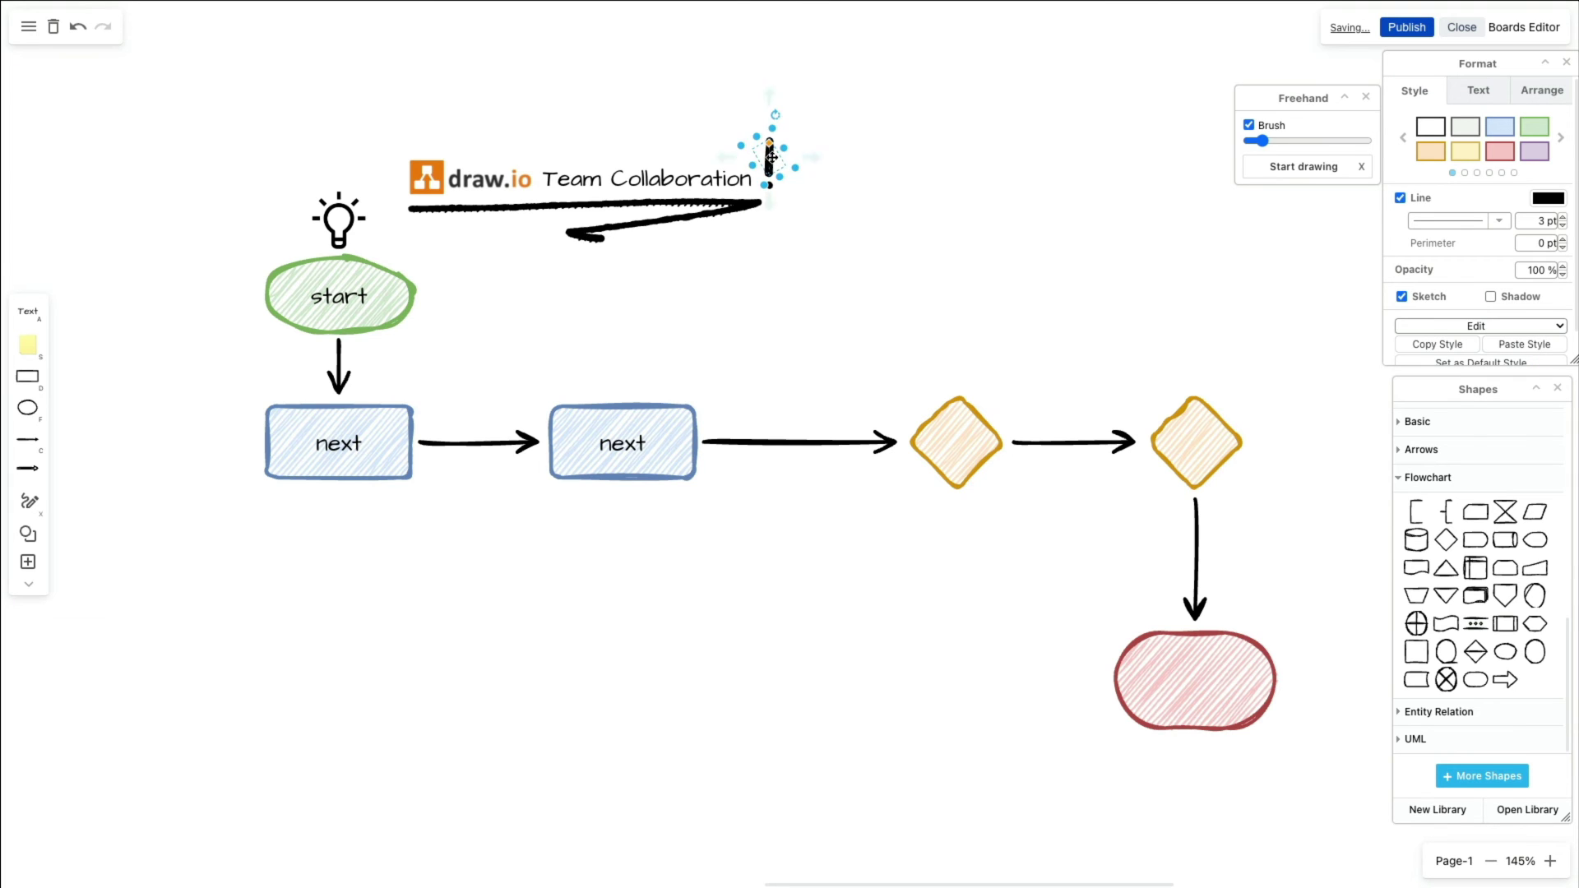
pyautogui.click(1032, 216)
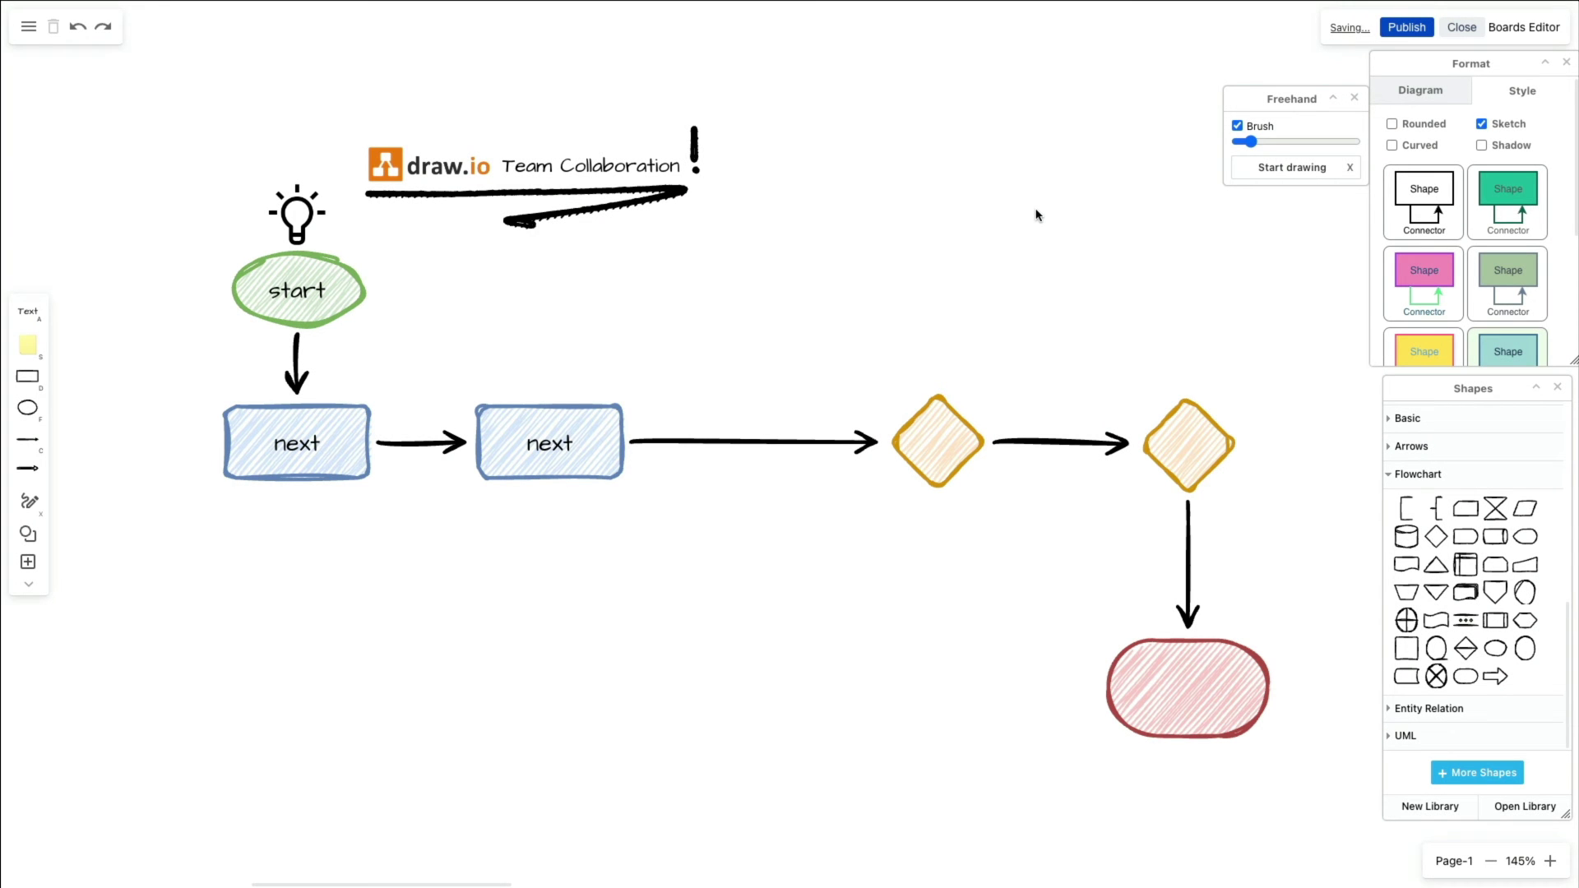
# Step: Label the connectors 'then' into the first diamond, 'or' between diamonds, and 'last' to the end
pyautogui.doubleClick(742, 441)
pyautogui.write('then')
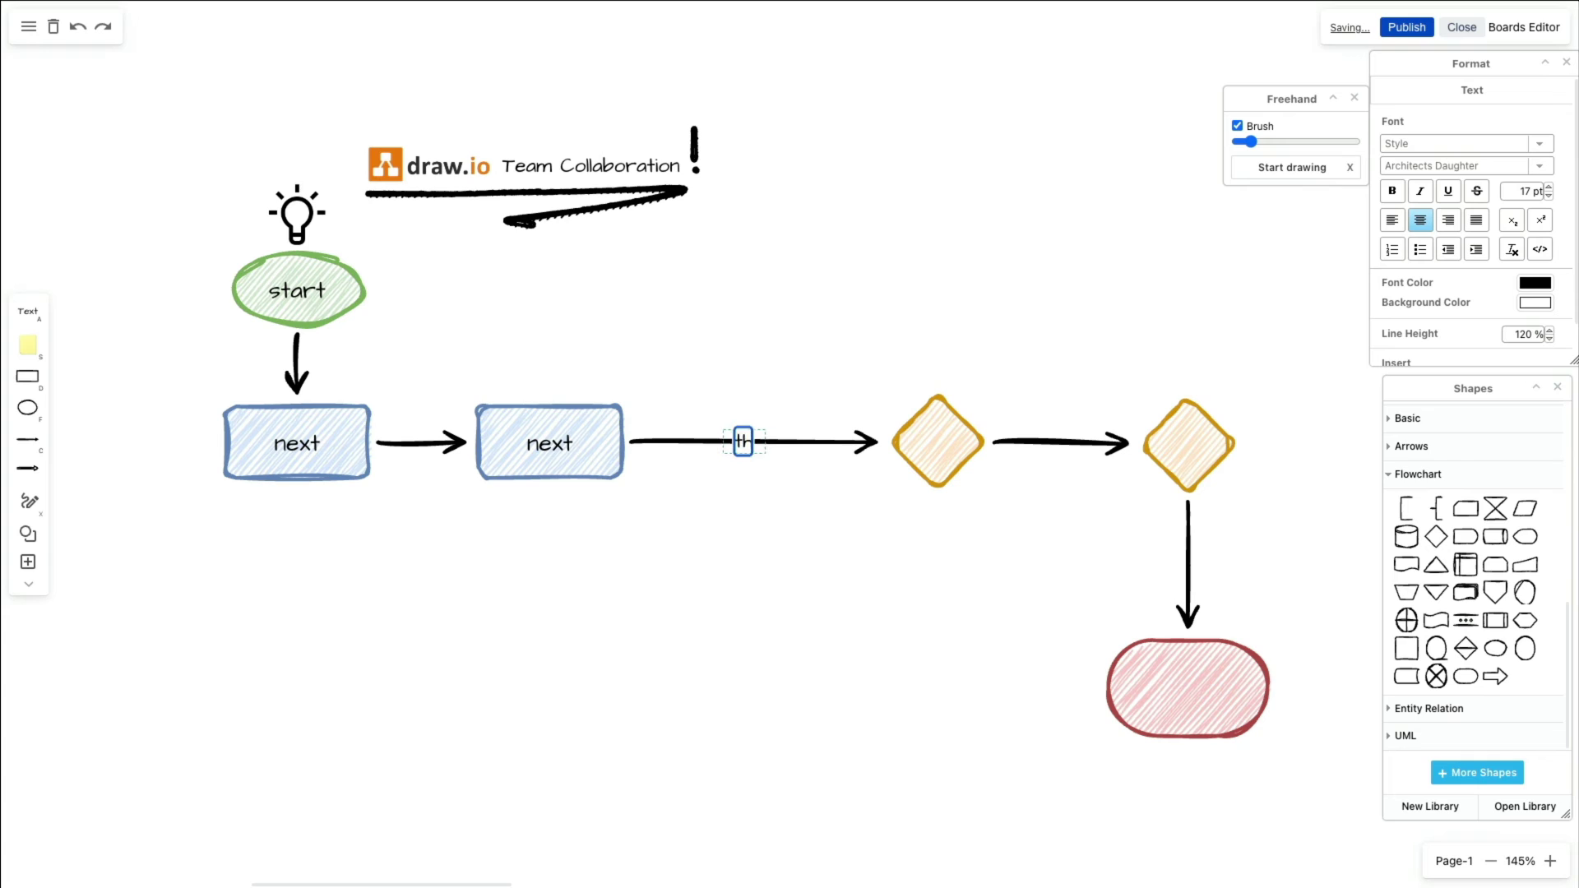
pyautogui.doubleClick(1051, 440)
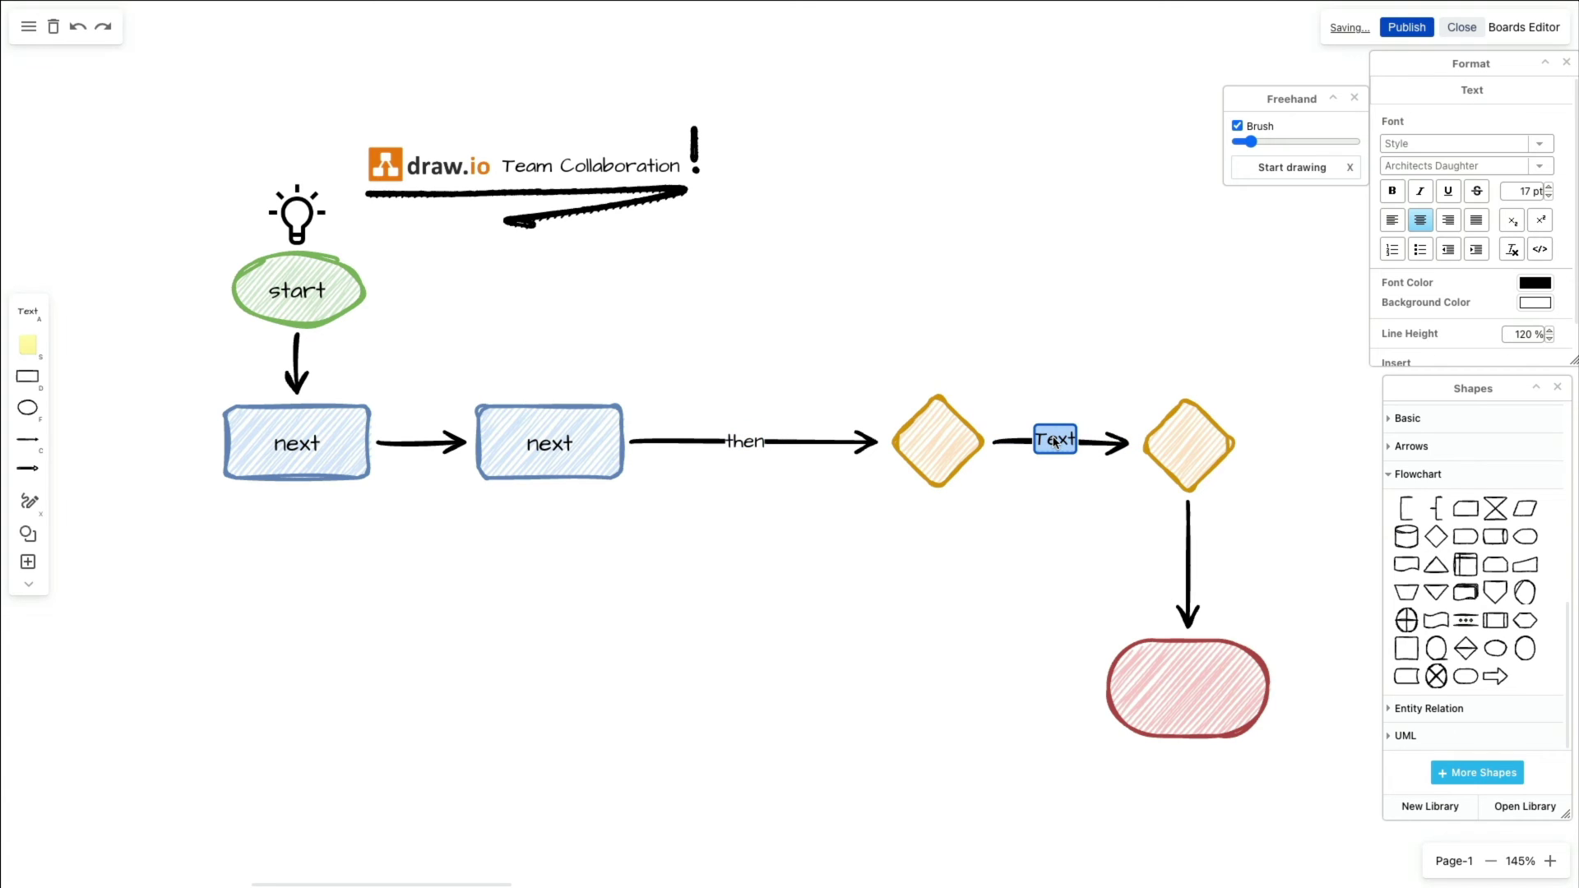
pyautogui.write('or')
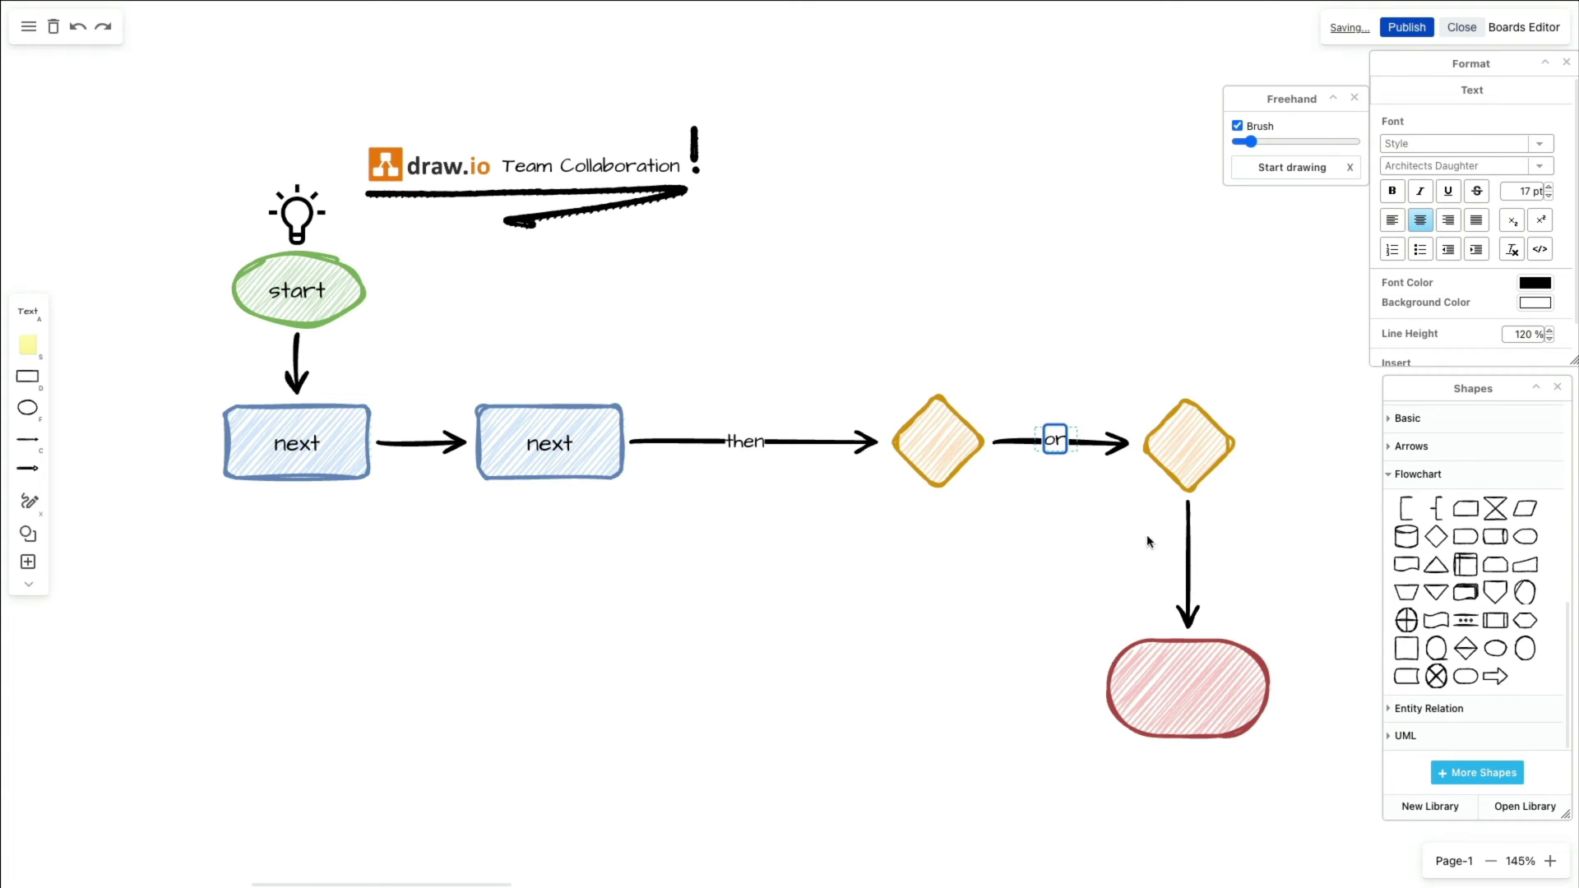
pyautogui.doubleClick(1187, 553)
pyautogui.write('last')
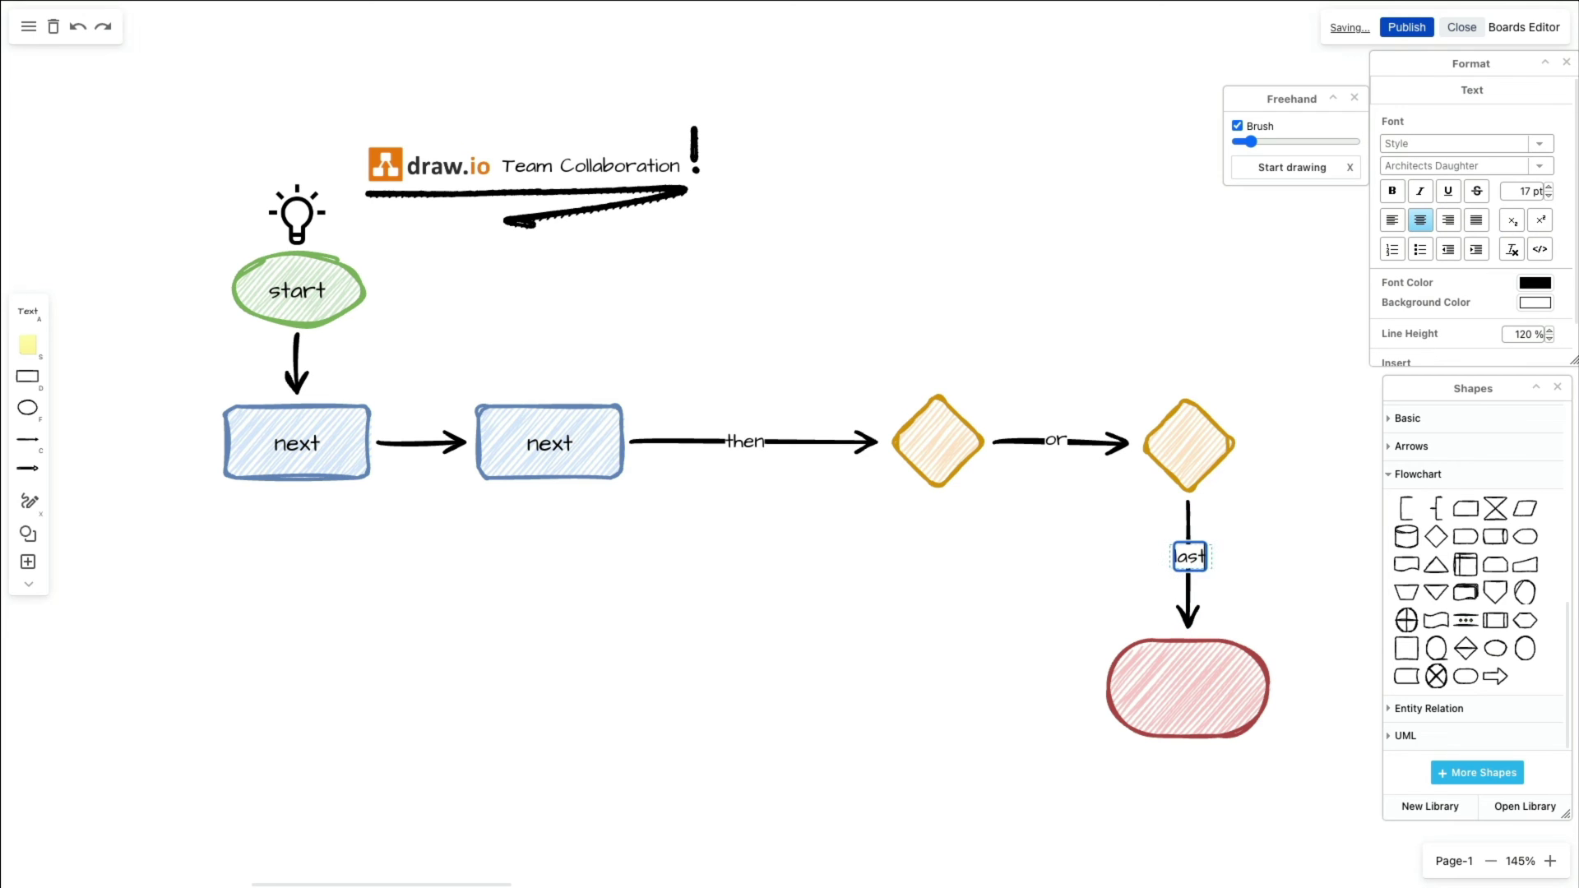
pyautogui.click(1039, 222)
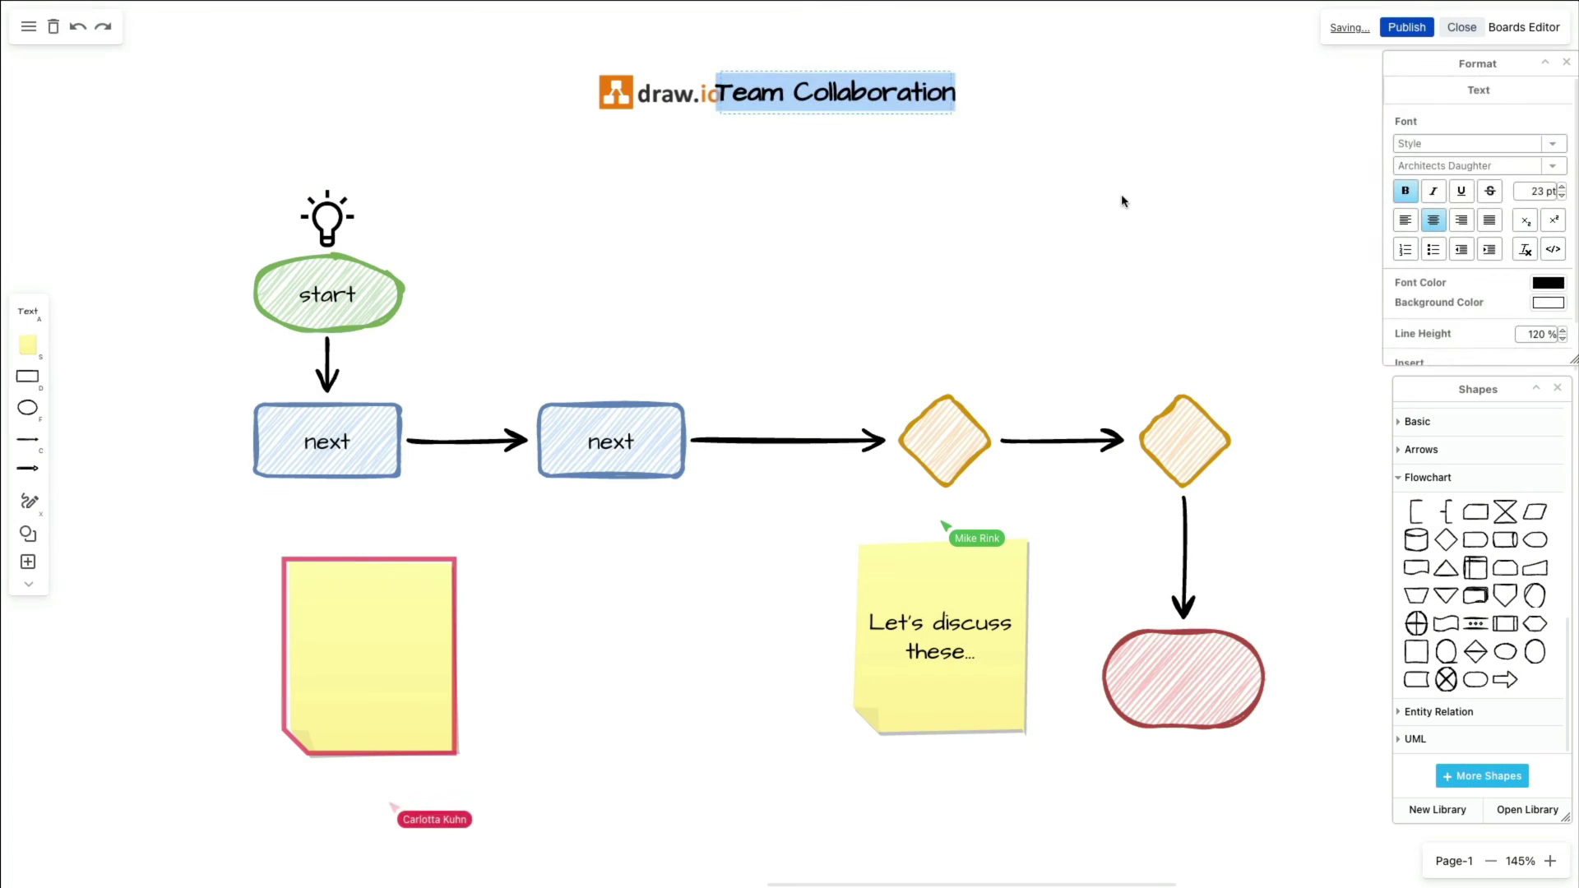
# Step: Finish editing the Team Collaboration title, nudge it slightly right, then deselect it
pyautogui.click(1123, 201)
pyautogui.moveTo(856, 93); pyautogui.dragTo(877, 92)
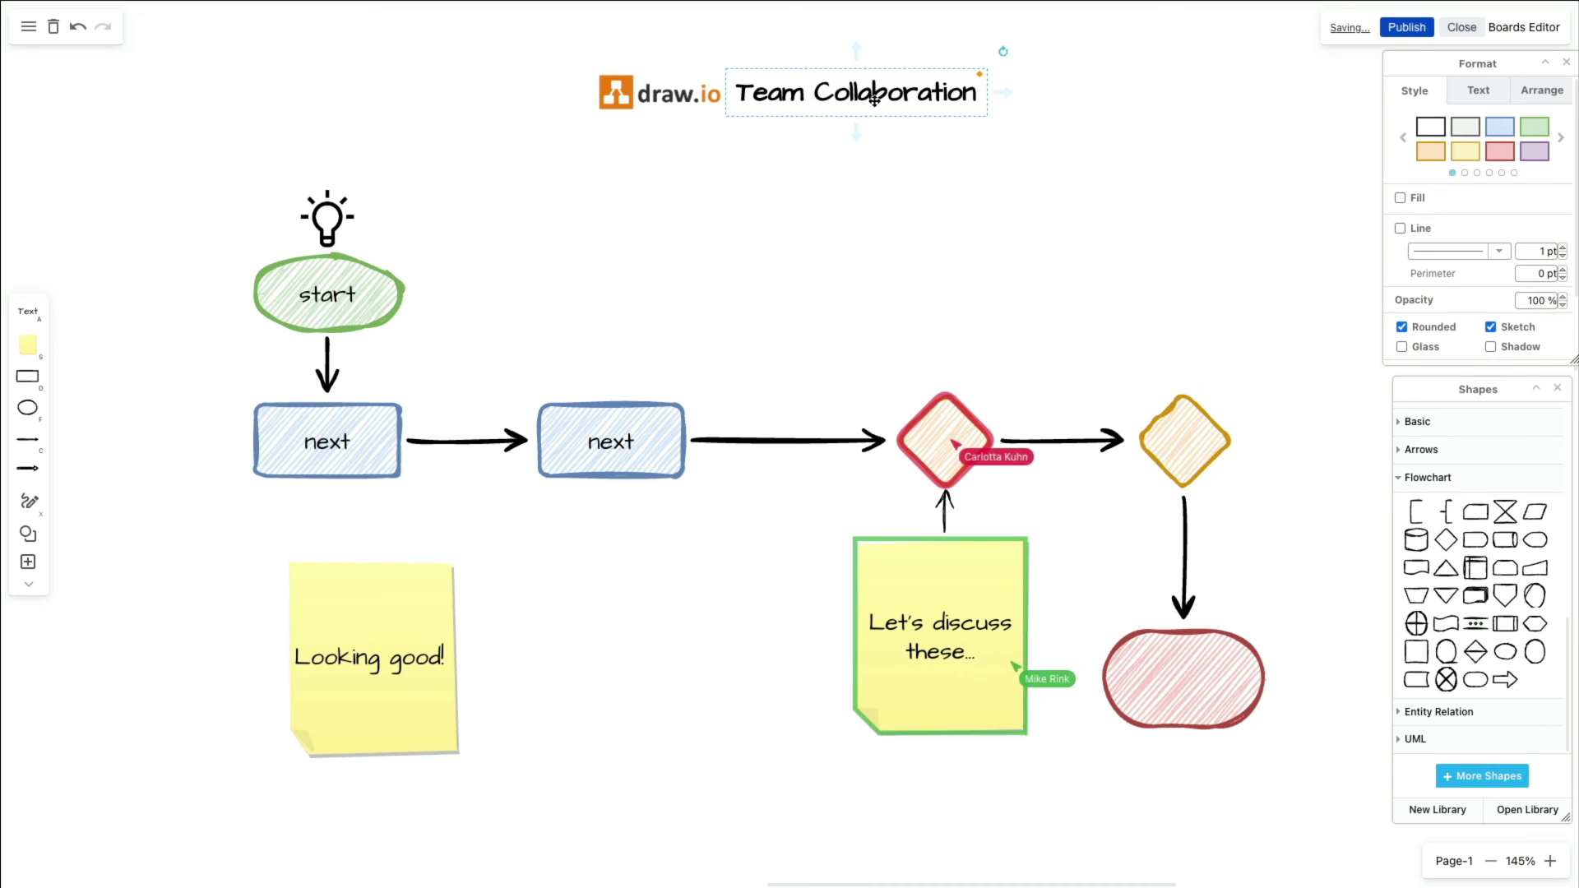
pyautogui.click(913, 191)
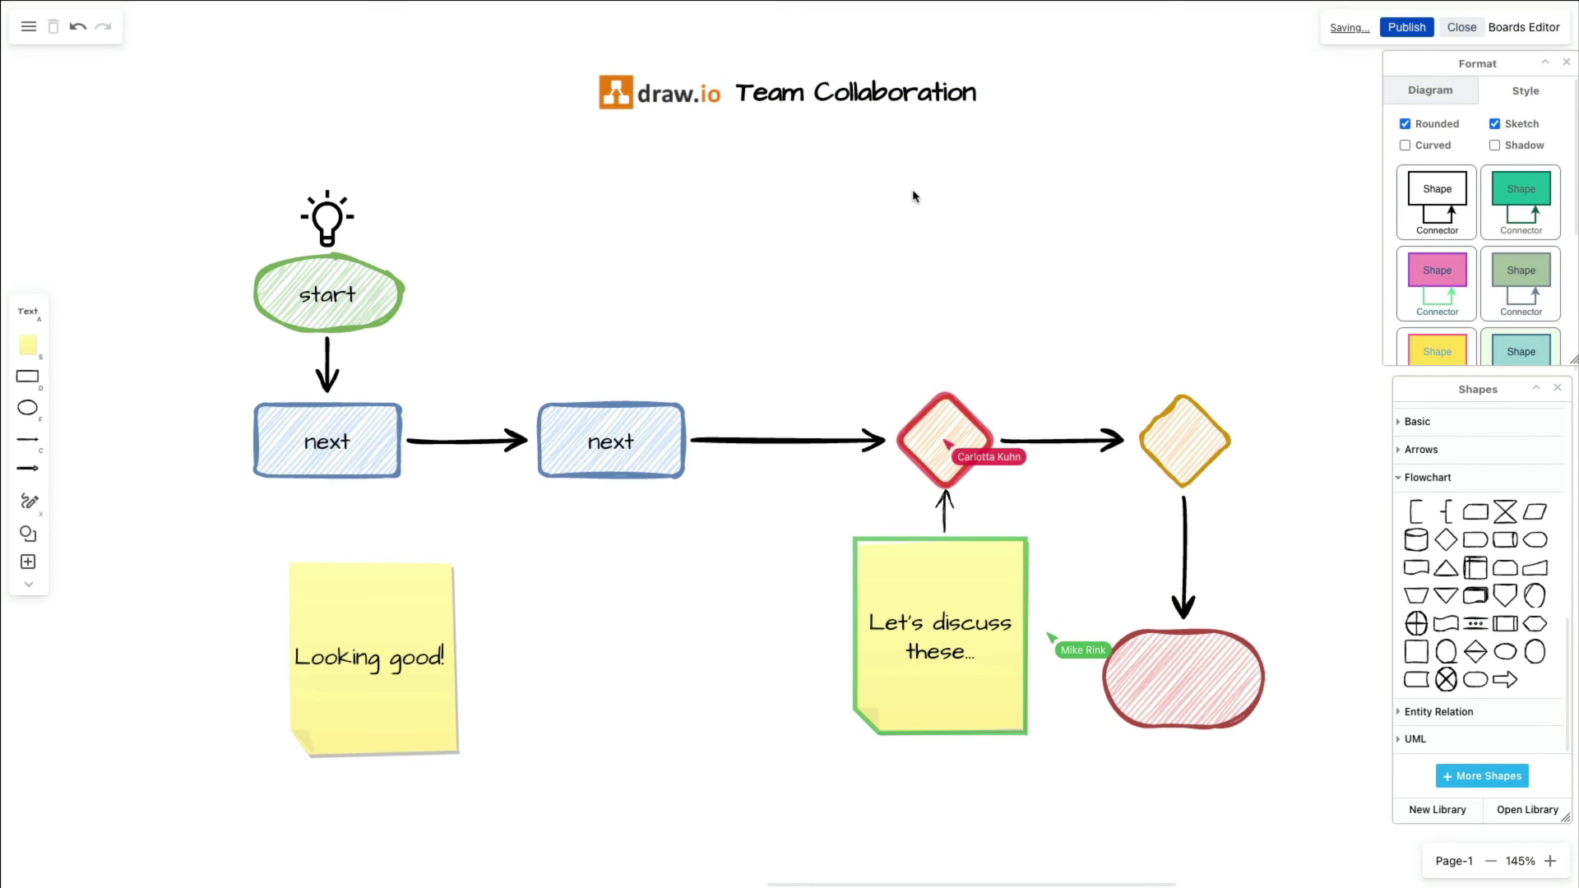
# Step: Draw a wavy freehand stroke beneath the title and re-centre the view
pyautogui.click(29, 504)
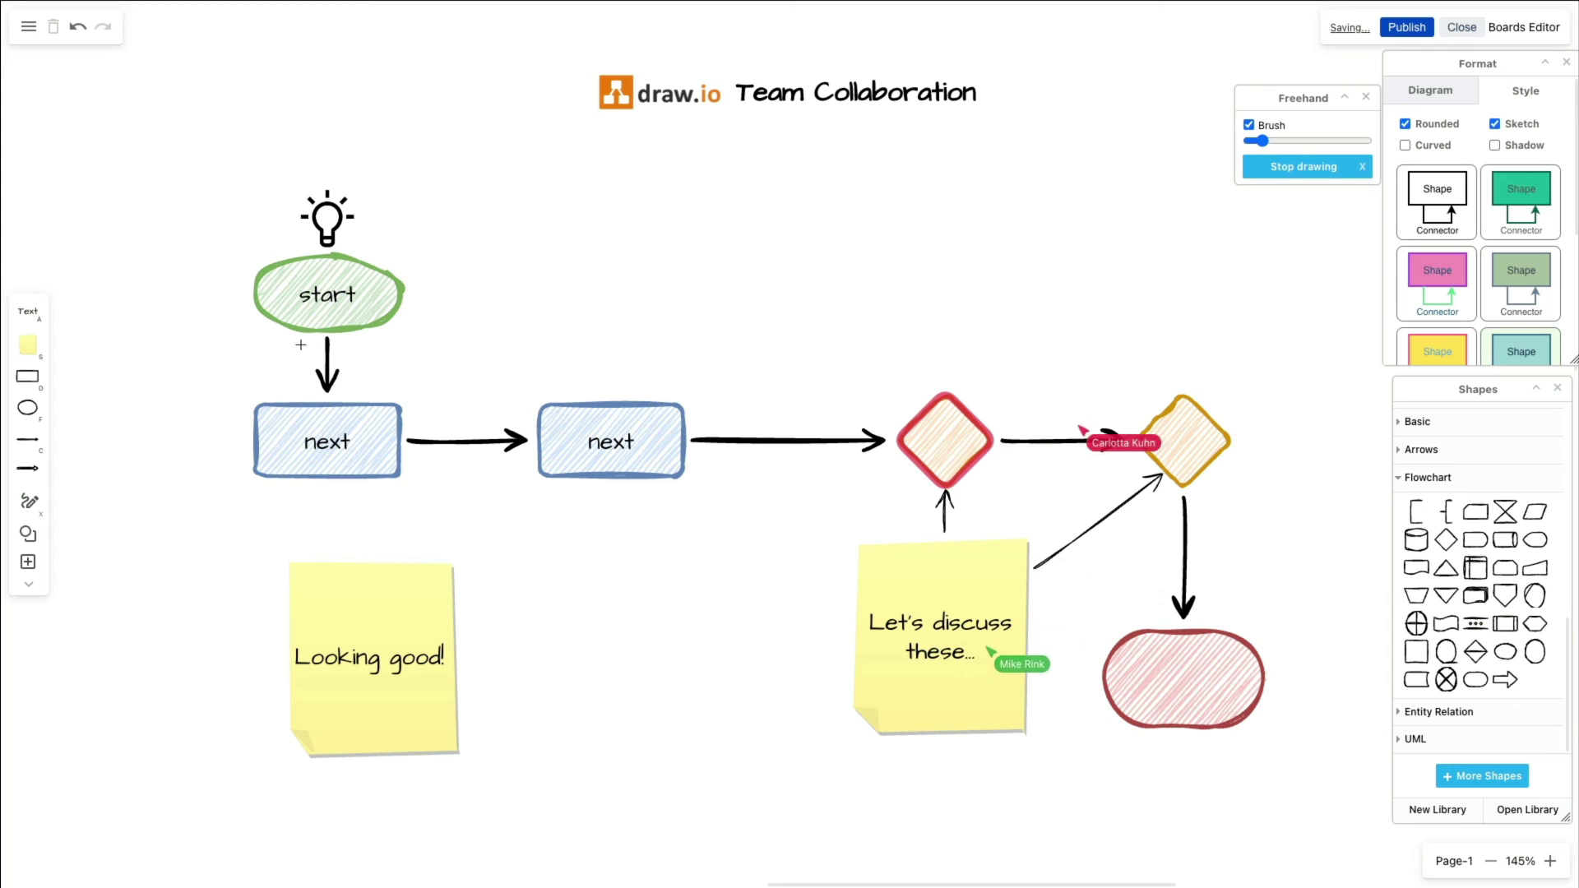
pyautogui.moveTo(567, 140); pyautogui.dragTo(1021, 122)
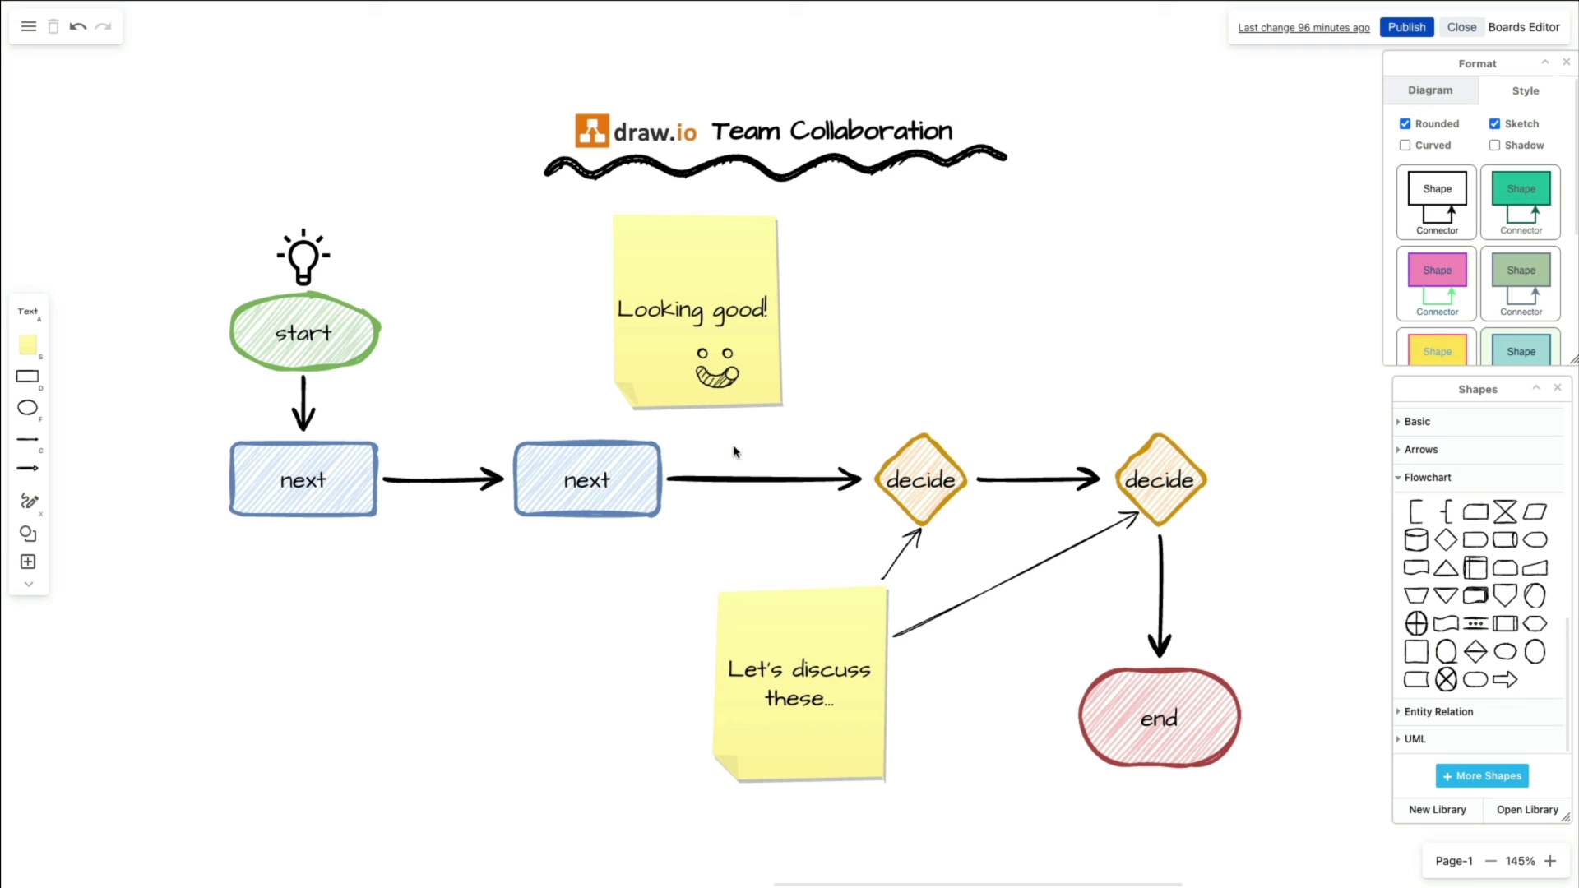
pyautogui.moveTo(746, 448)
pyautogui.mouseDown()
pyautogui.moveTo(849, 343)
pyautogui.moveTo(627, 413)
pyautogui.moveTo(716, 533)
pyautogui.moveTo(881, 430)
pyautogui.moveTo(762, 421)
pyautogui.mouseUp()
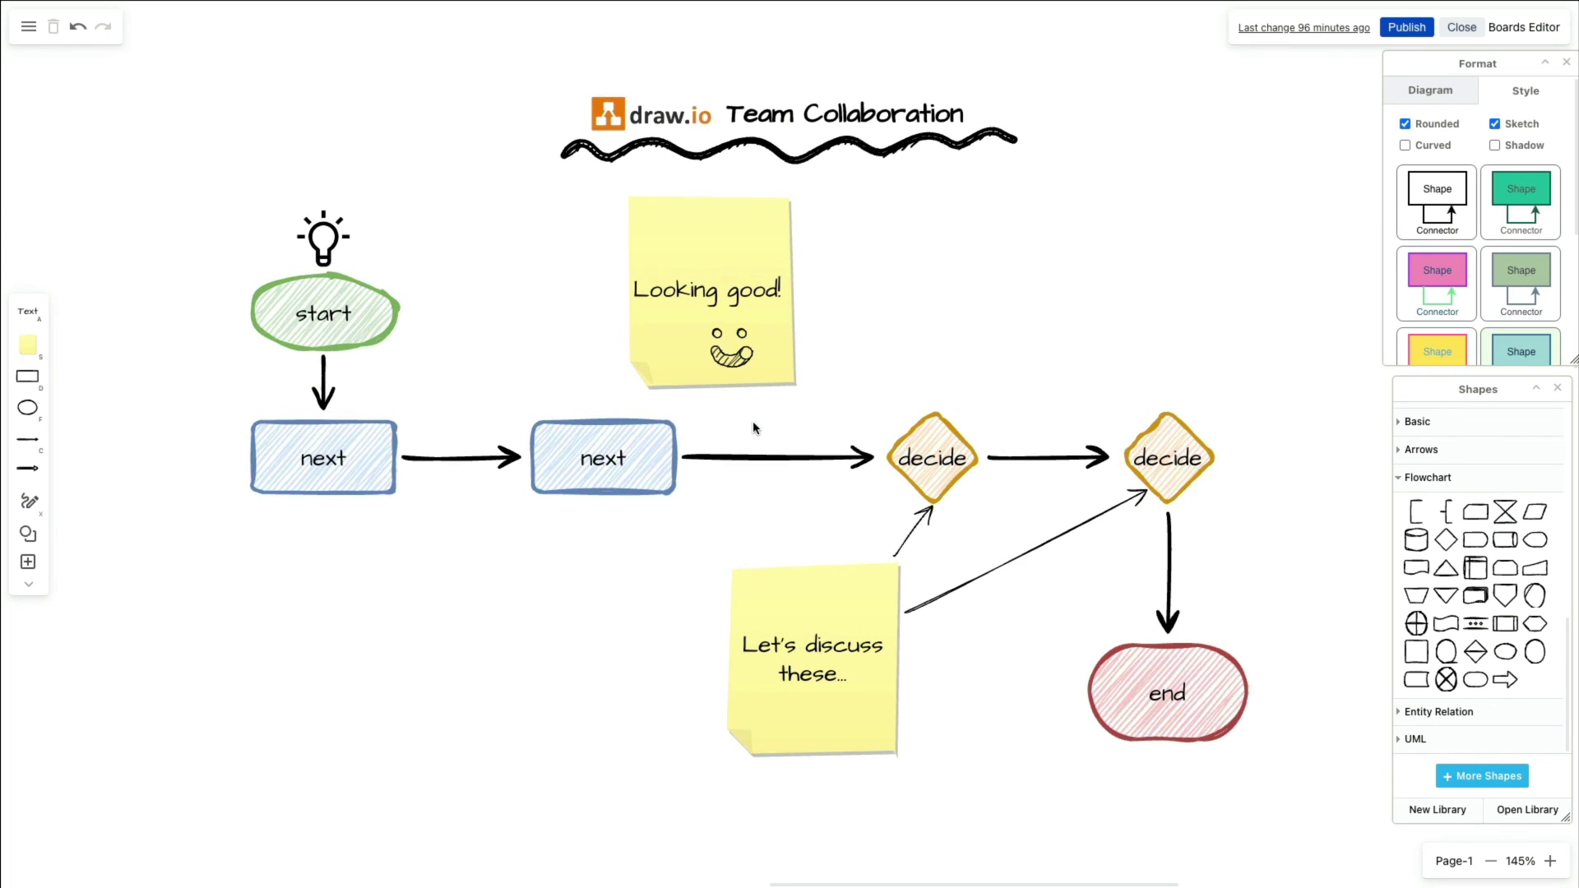
pyautogui.scroll(-2, 753, 424)
pyautogui.scroll(1, 753, 421)
pyautogui.scroll(1, 753, 421)
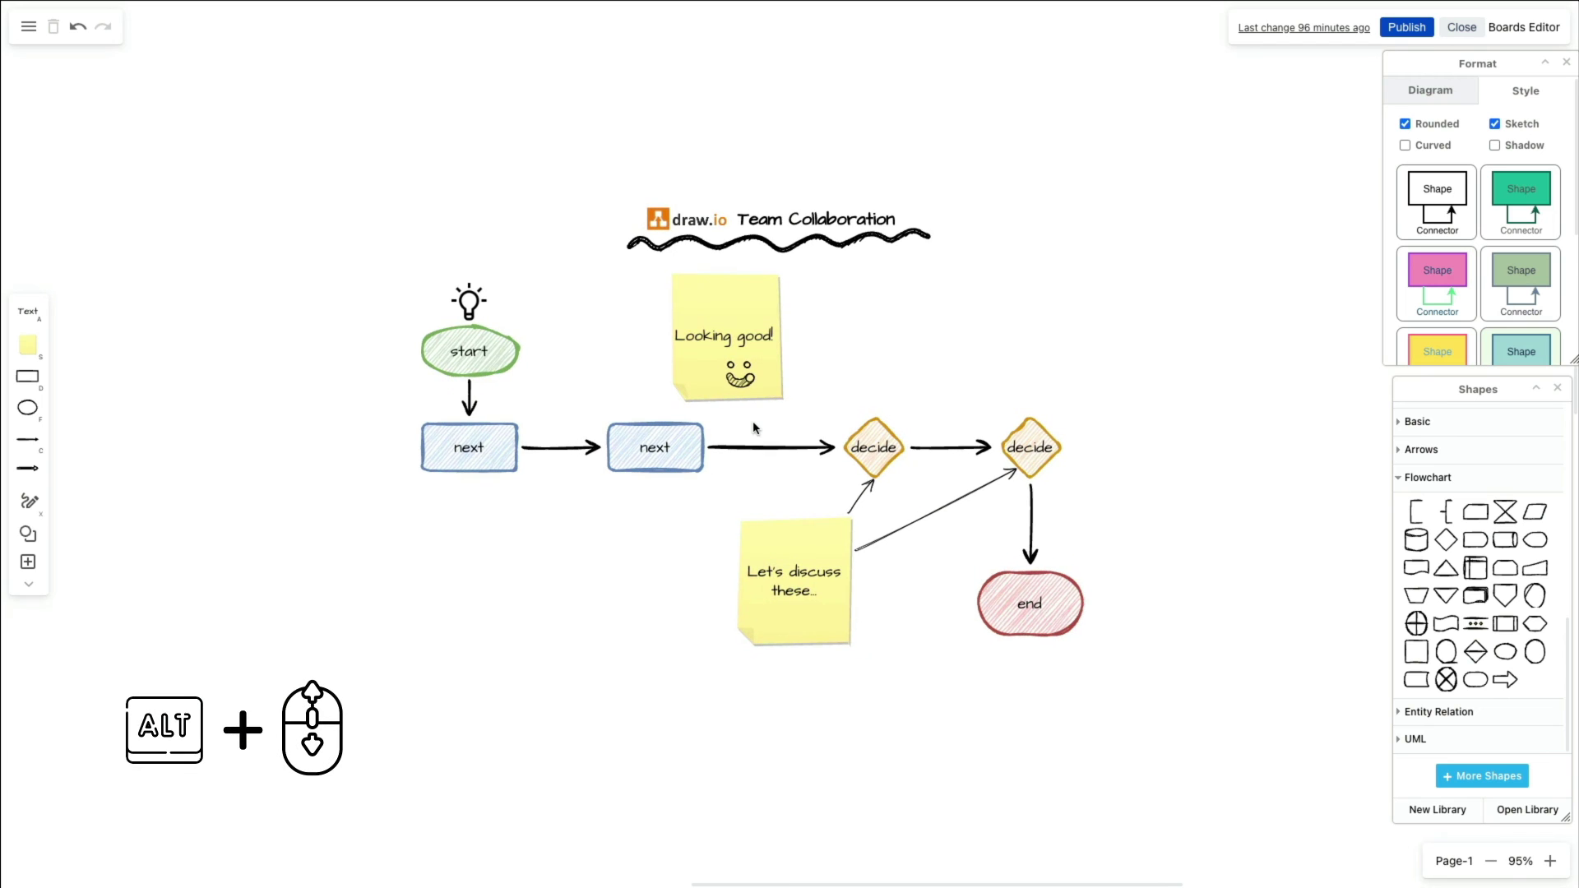
pyautogui.scroll(1, 759, 421)
pyautogui.scroll(1, 771, 424)
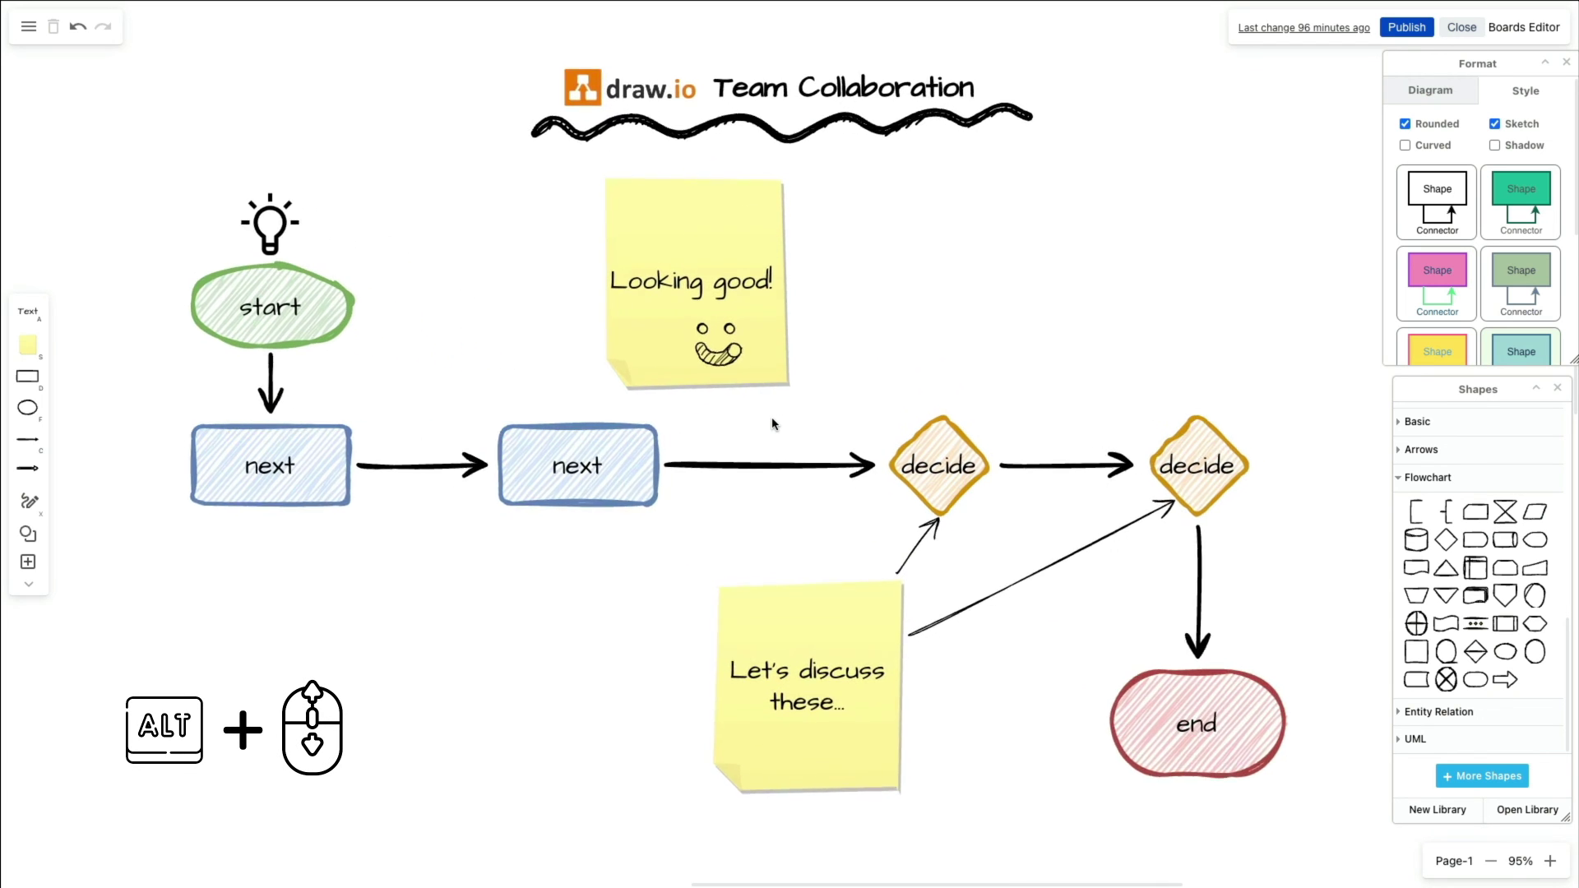
pyautogui.scroll(3, 771, 417)
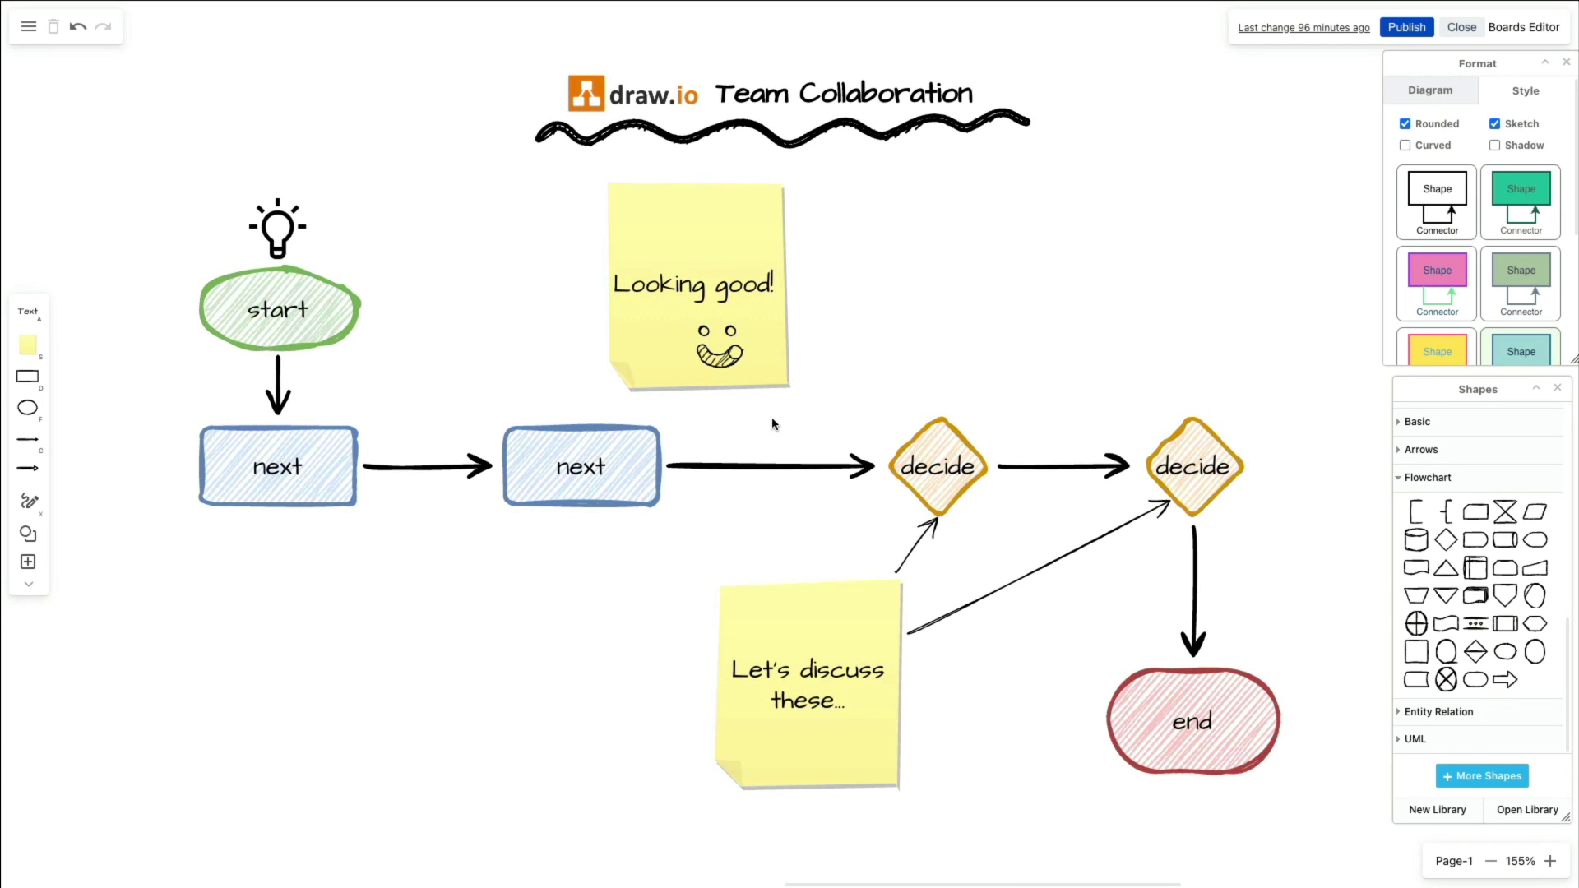
pyautogui.scroll(2, 1551, 861)
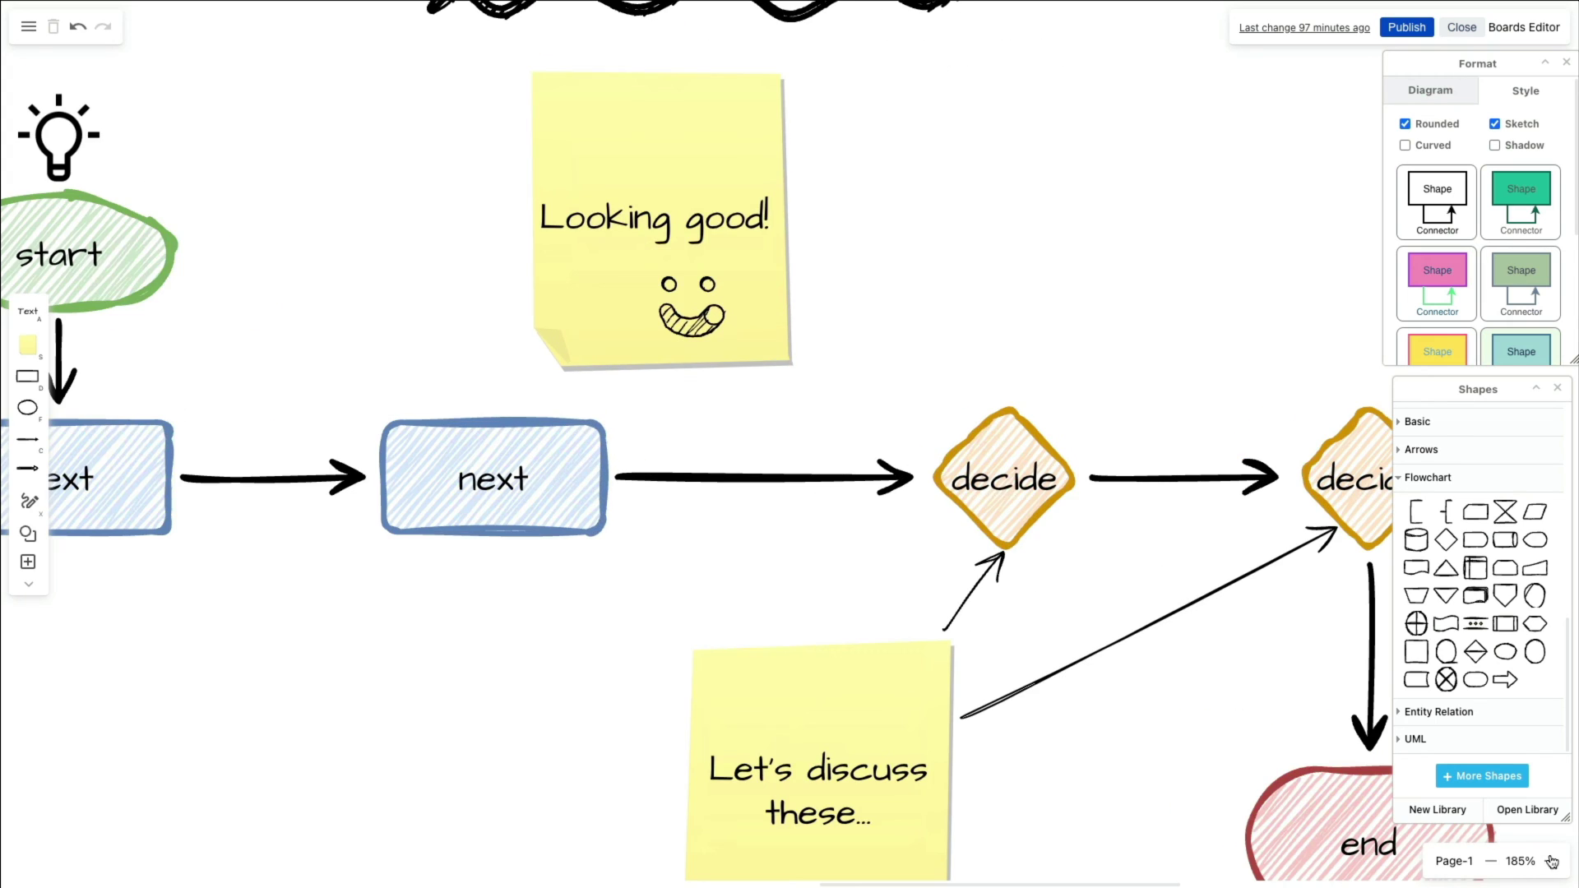
pyautogui.scroll(-2, 1551, 861)
pyautogui.scroll(-2, 1551, 861)
pyautogui.scroll(2, 1546, 863)
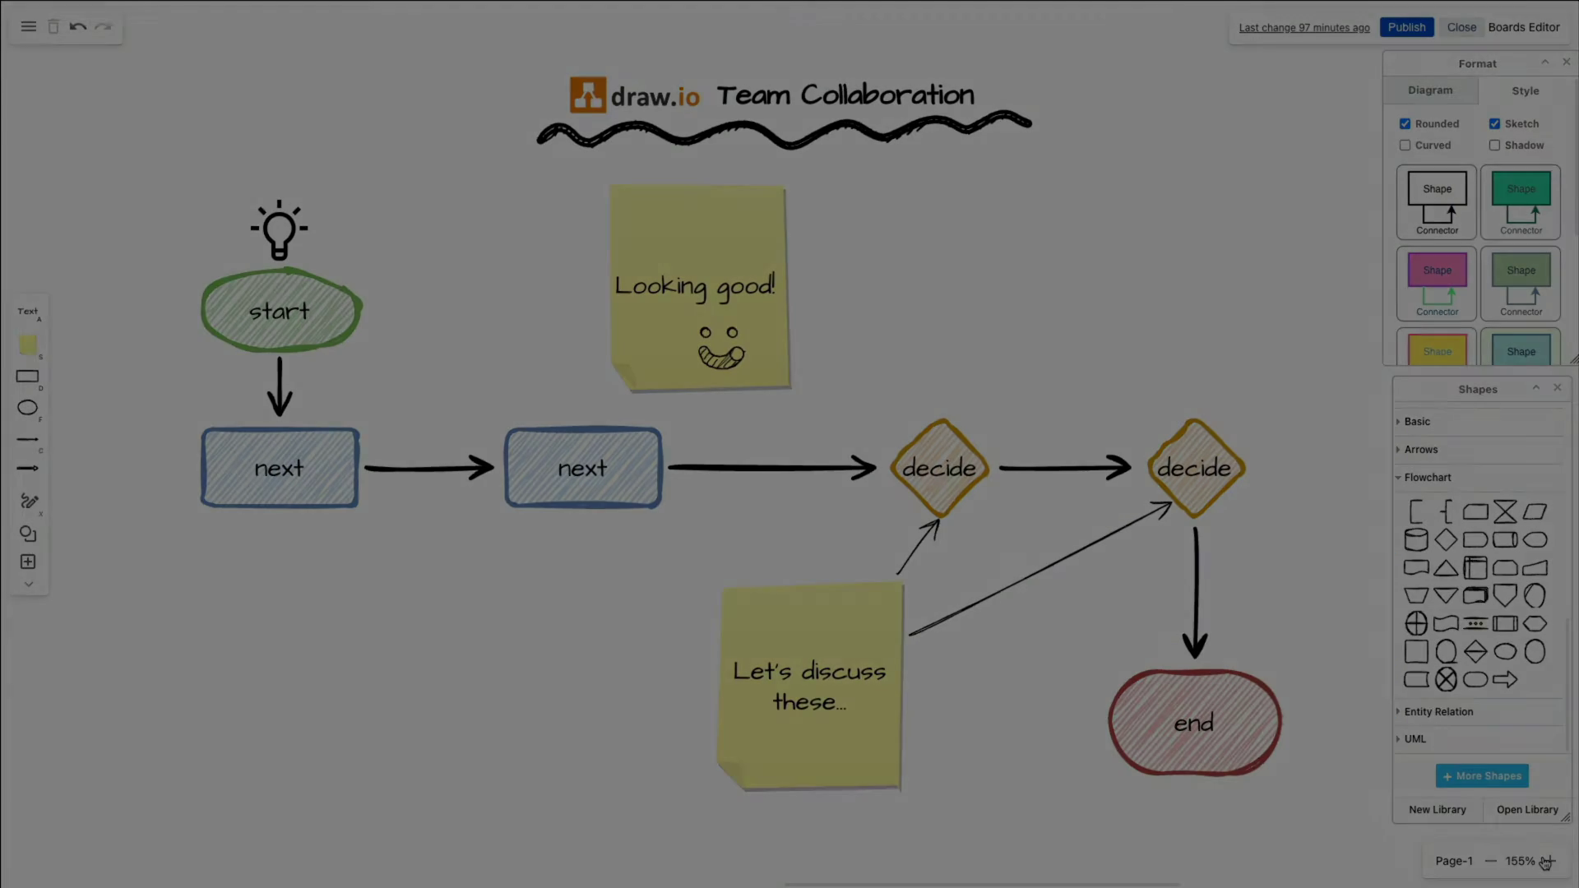